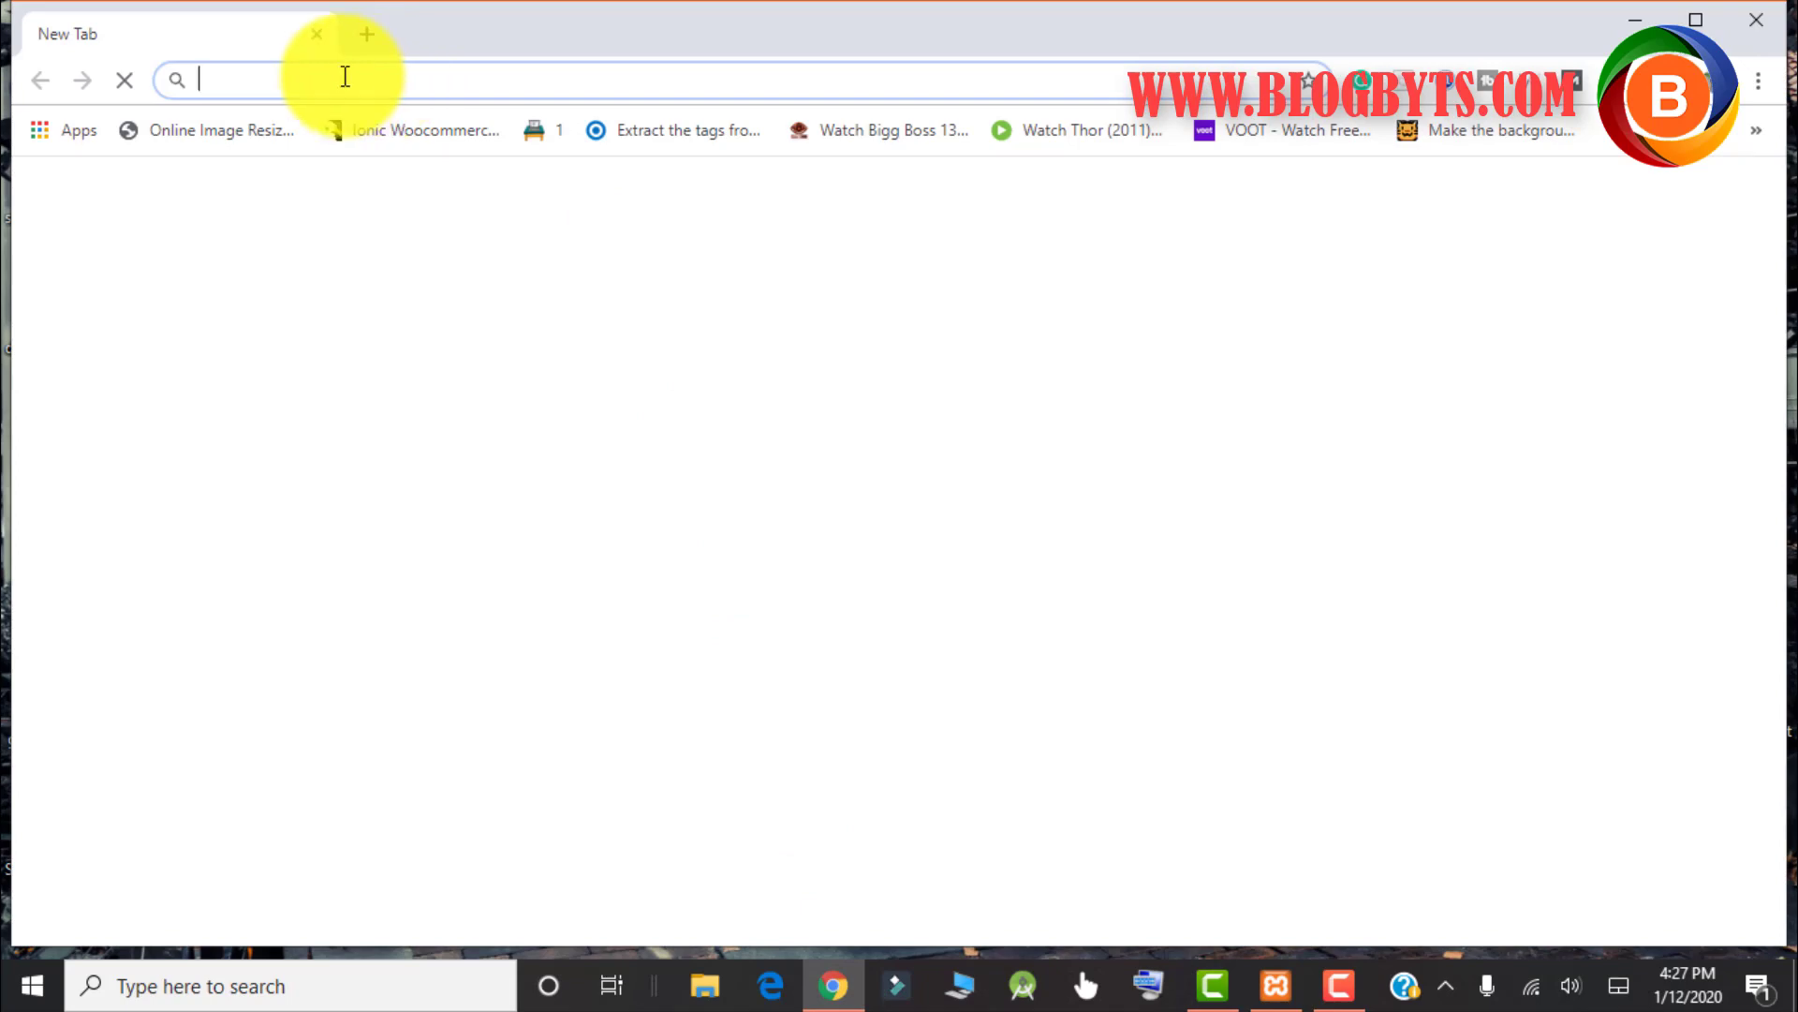
Go to 127.0.0.1/bb1/wp-admin and log in to the BlogByts admin Dashboard
{"action": "type", "text": "127."}
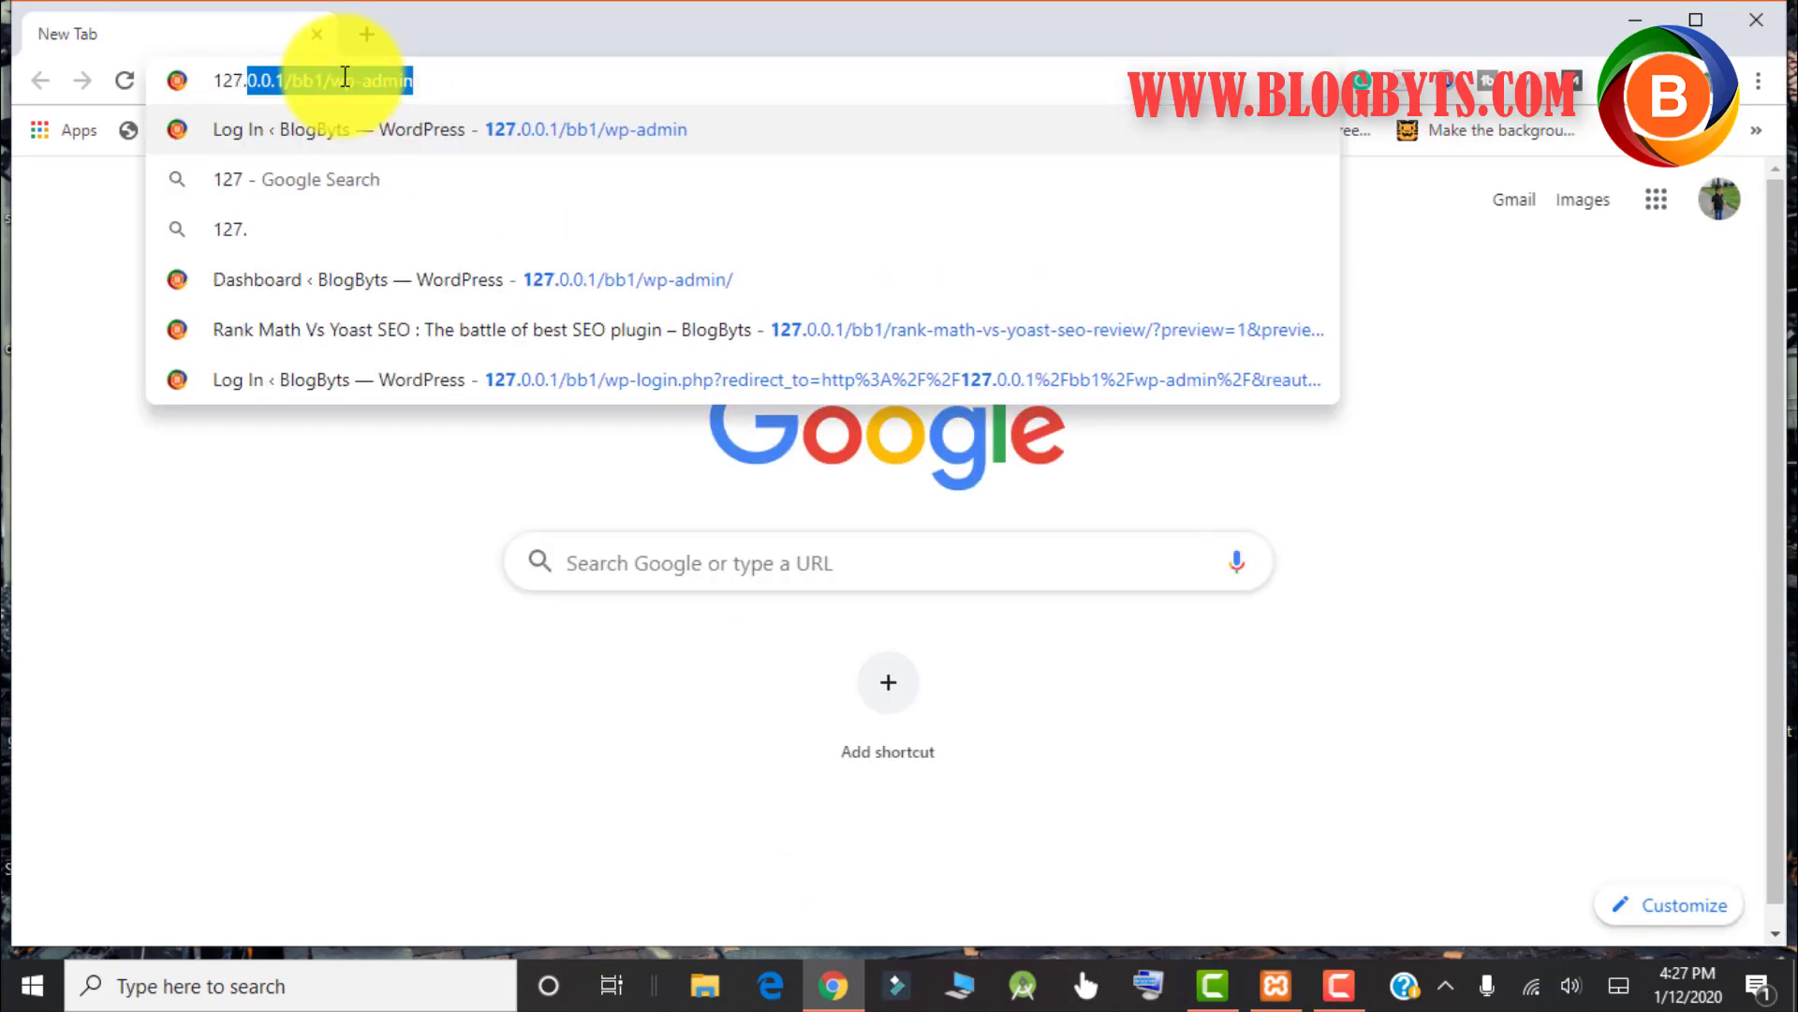
{"action": "key", "text": "Return"}
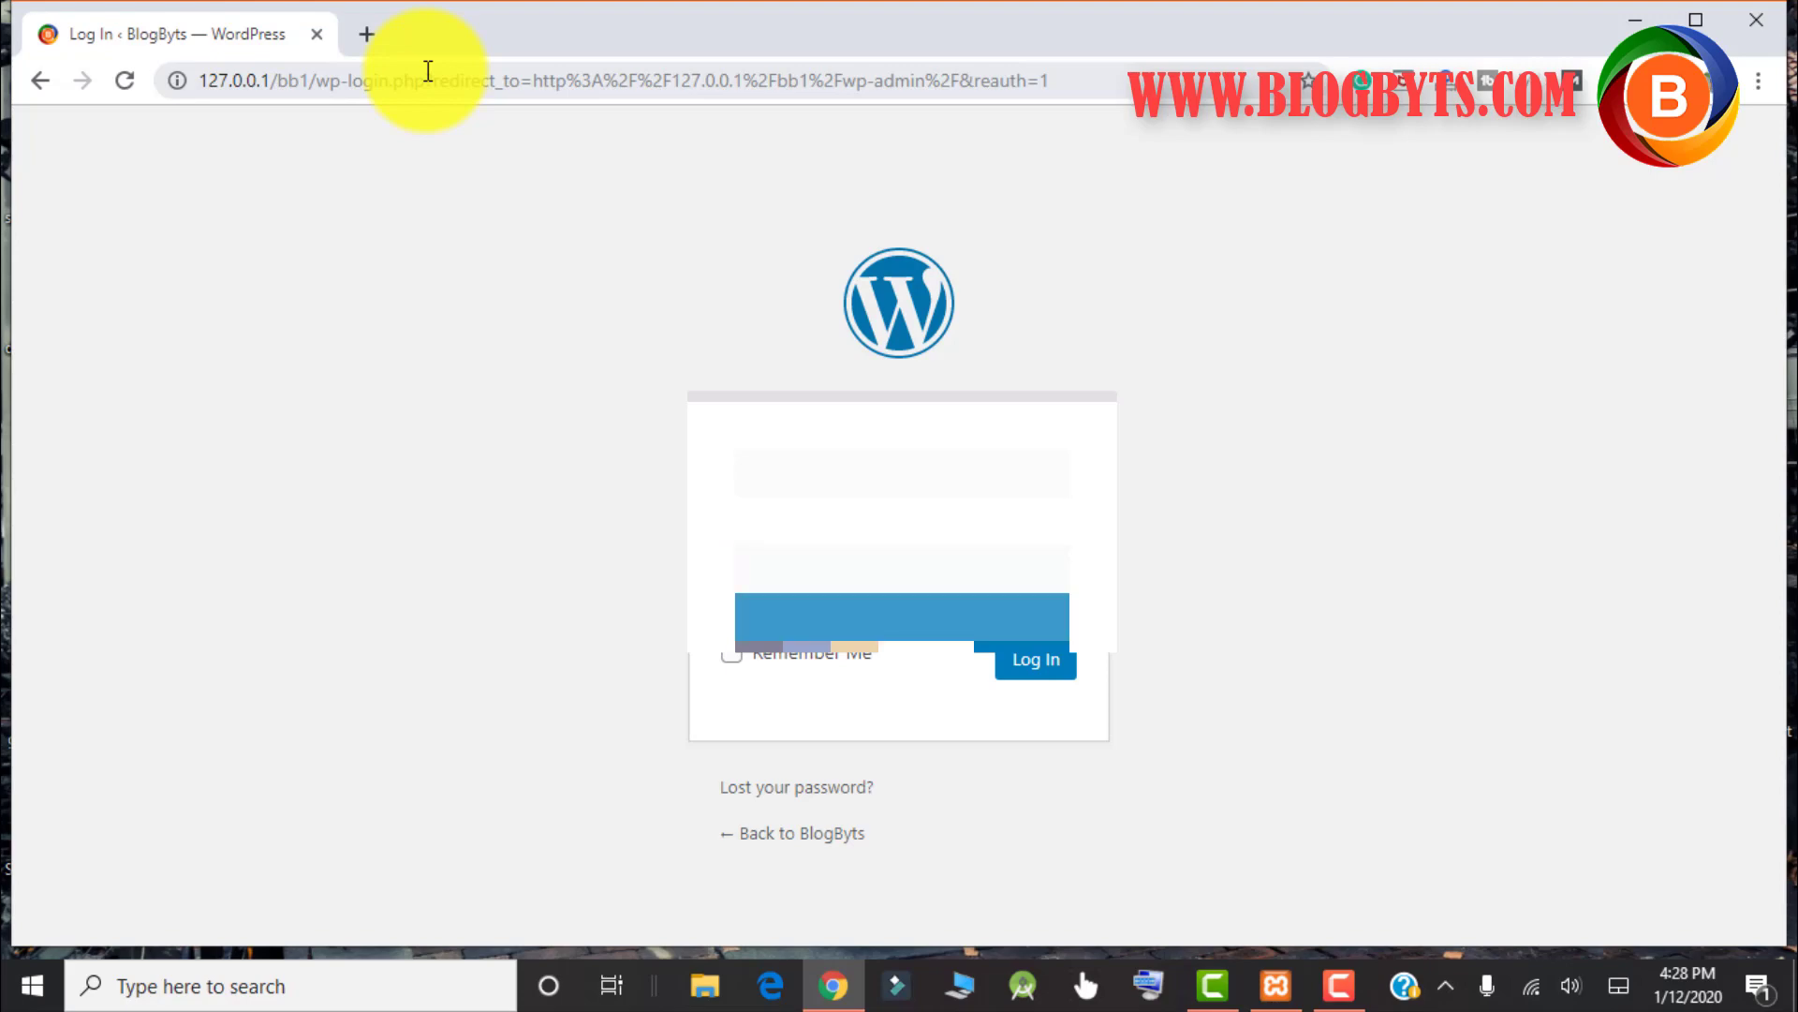
{"action": "key", "text": "Return"}
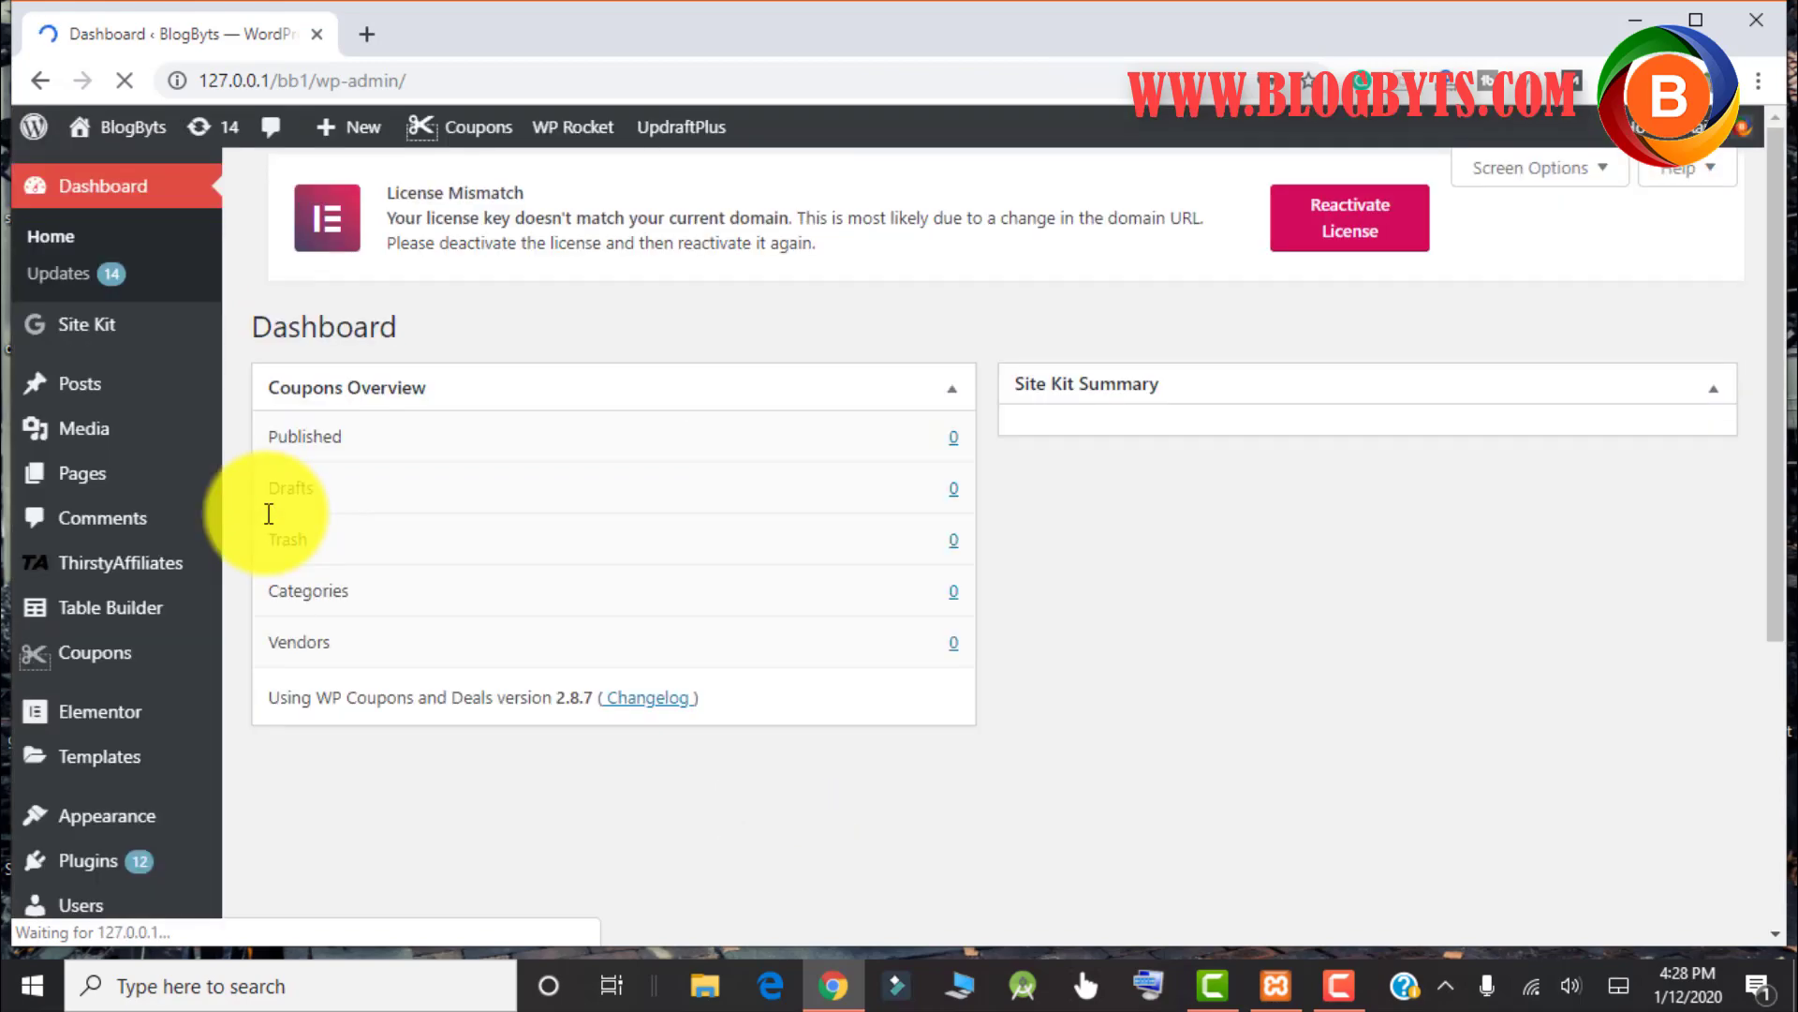
Search Plugins > Add New for 'wp coupons and deals' and confirm WP Coupons and Deals is already active
{"action": "scroll", "coordinate": [144, 549], "scroll_direction": "down", "scroll_amount": 2}
{"action": "mouse_move", "coordinate": [150, 525]}
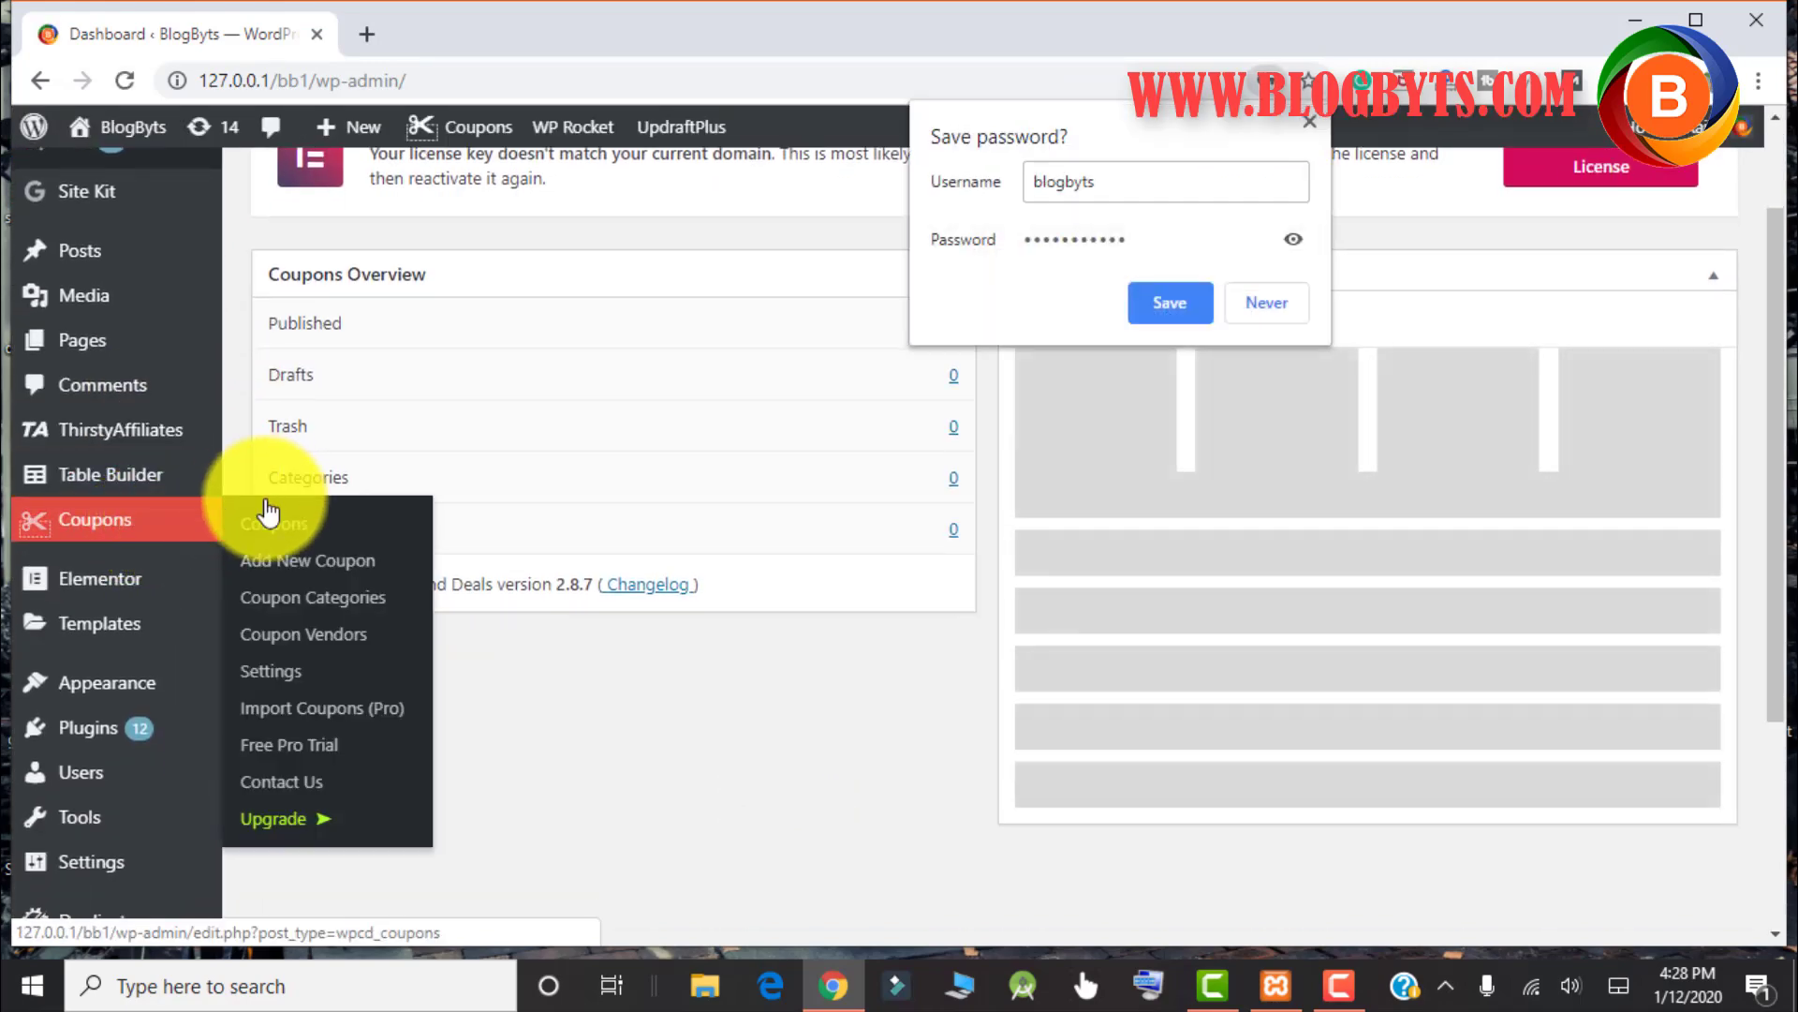
{"action": "mouse_move", "coordinate": [153, 734]}
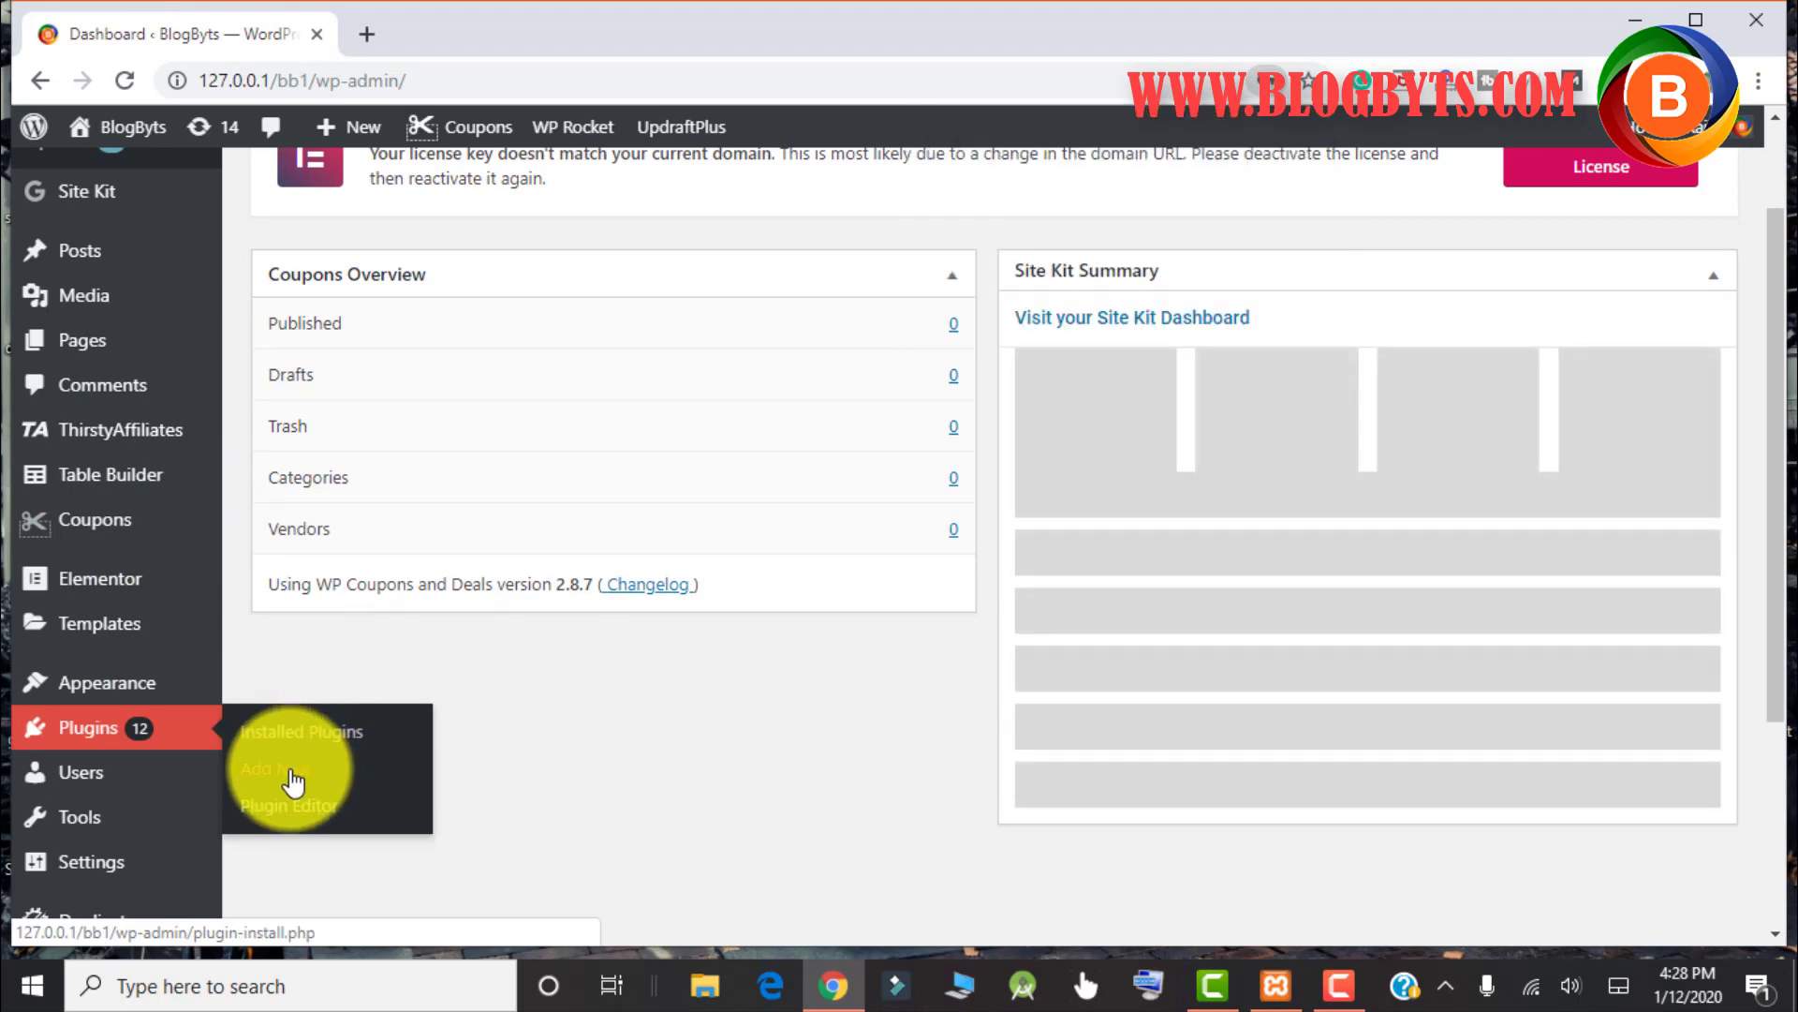
{"action": "left_click", "coordinate": [293, 778]}
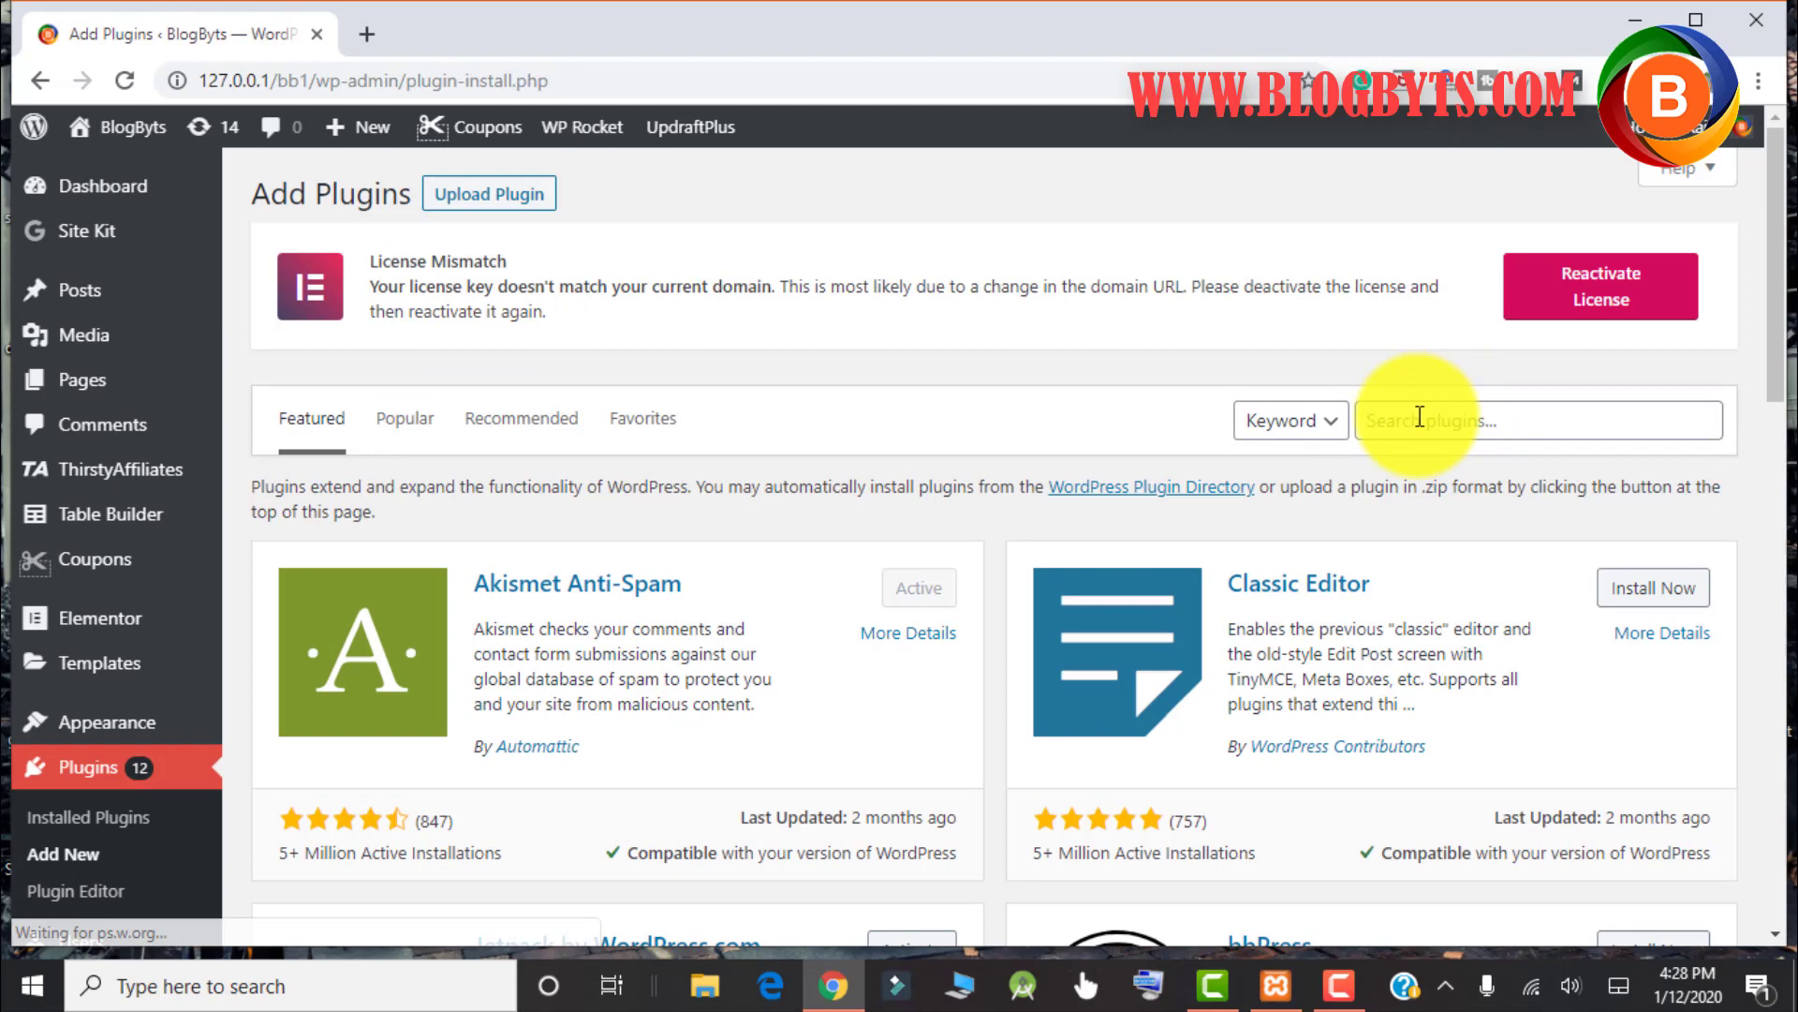
{"action": "left_click", "coordinate": [1420, 417]}
{"action": "type", "text": "wp coupons"}
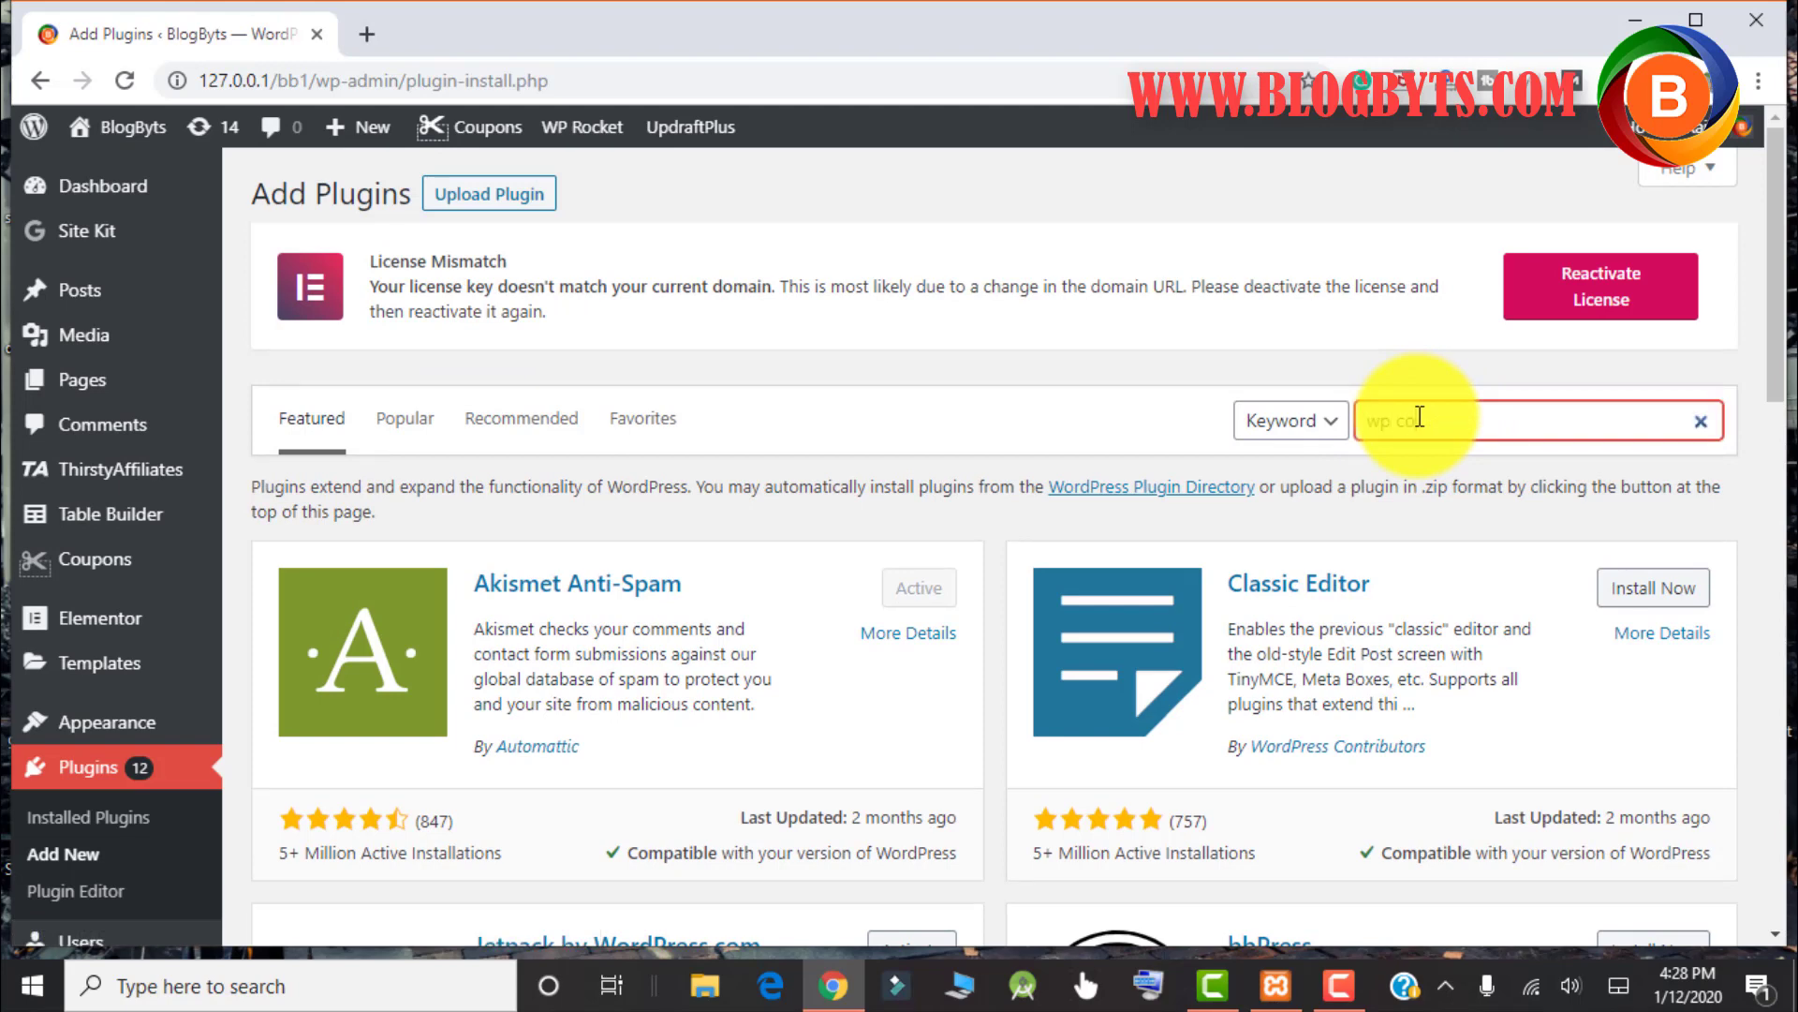
{"action": "type", "text": " and deals"}
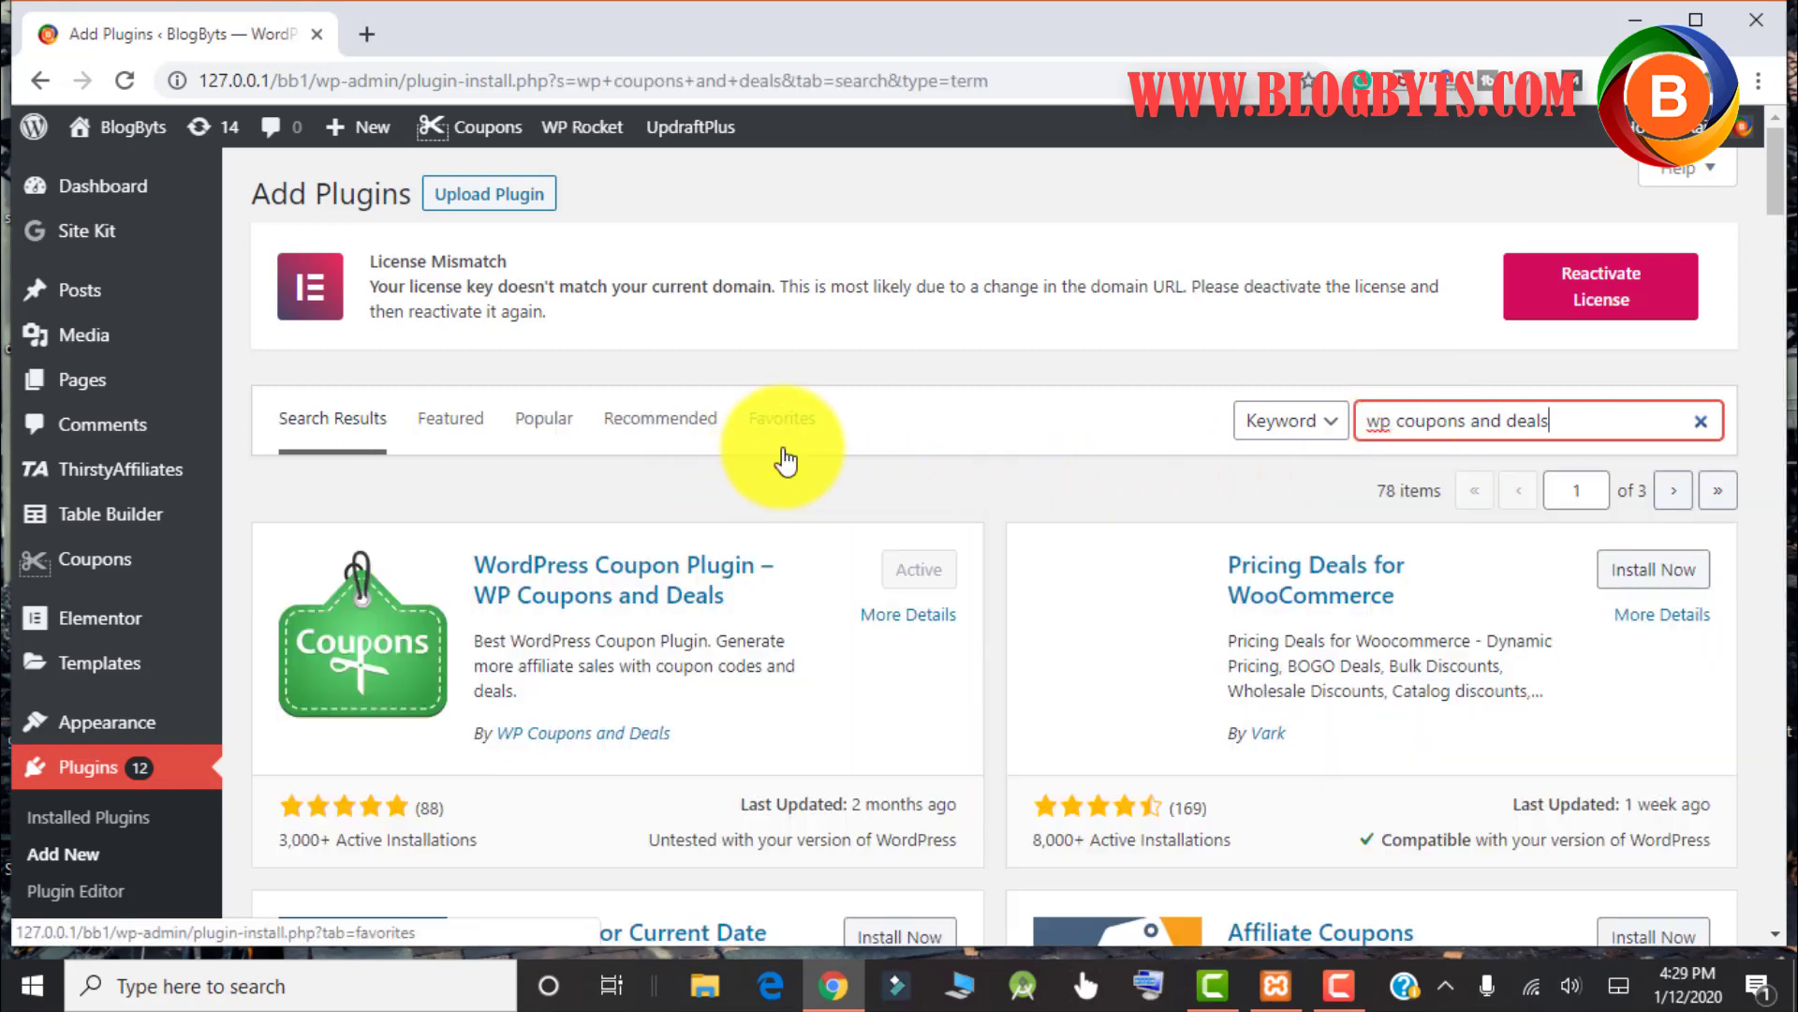
{"action": "scroll", "coordinate": [784, 461], "scroll_direction": "down", "scroll_amount": 1}
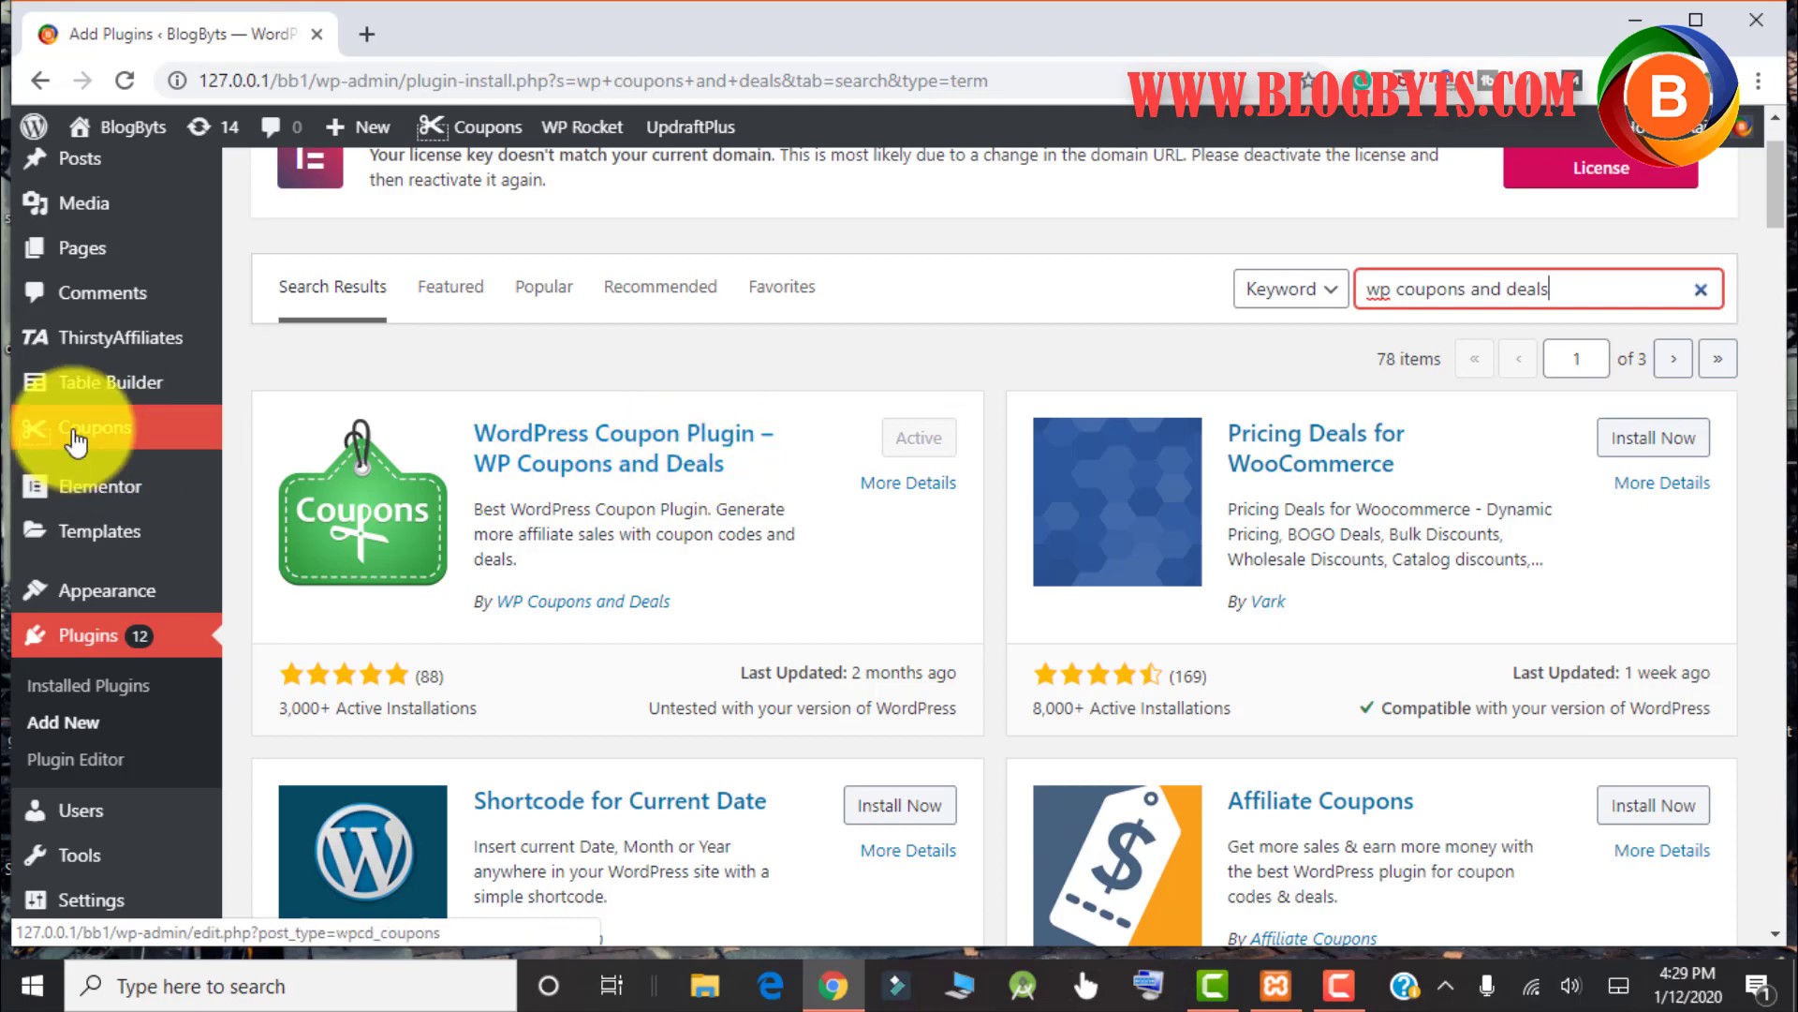
{"action": "mouse_move", "coordinate": [75, 445]}
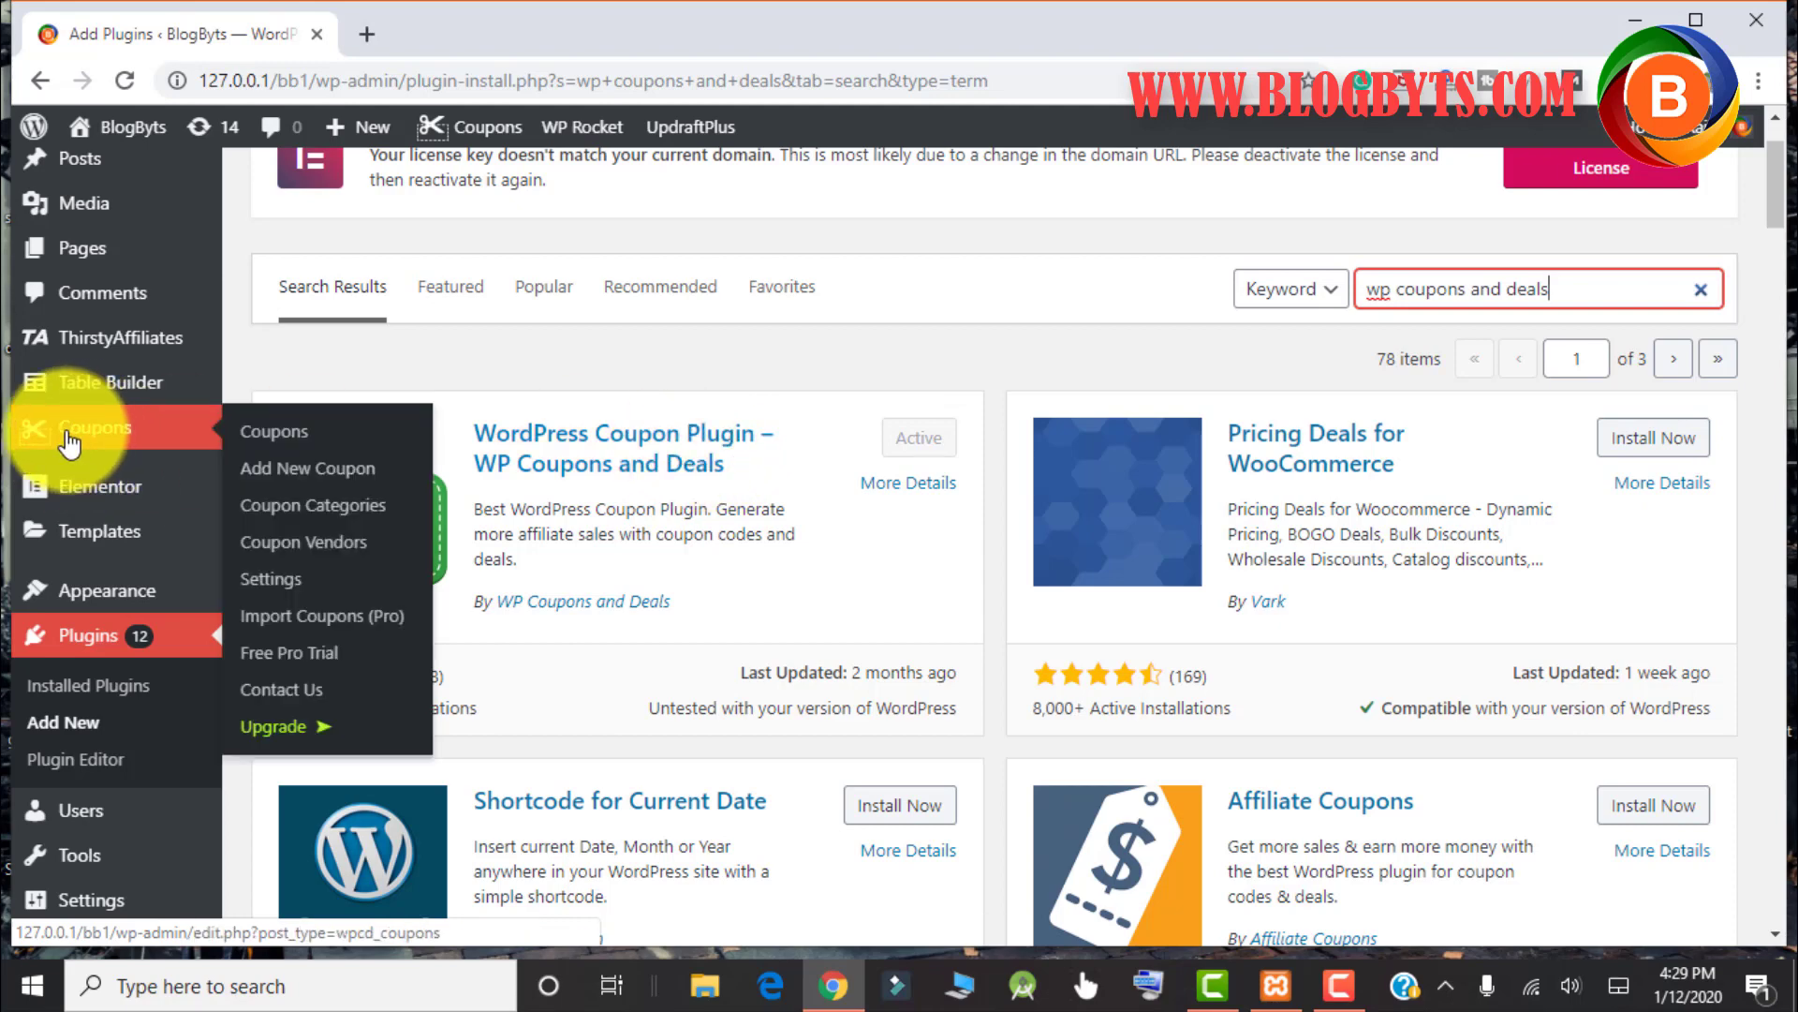
Start a new coupon from the Coupons list, titled 'Siteground Sale'
{"action": "left_click", "coordinate": [274, 437]}
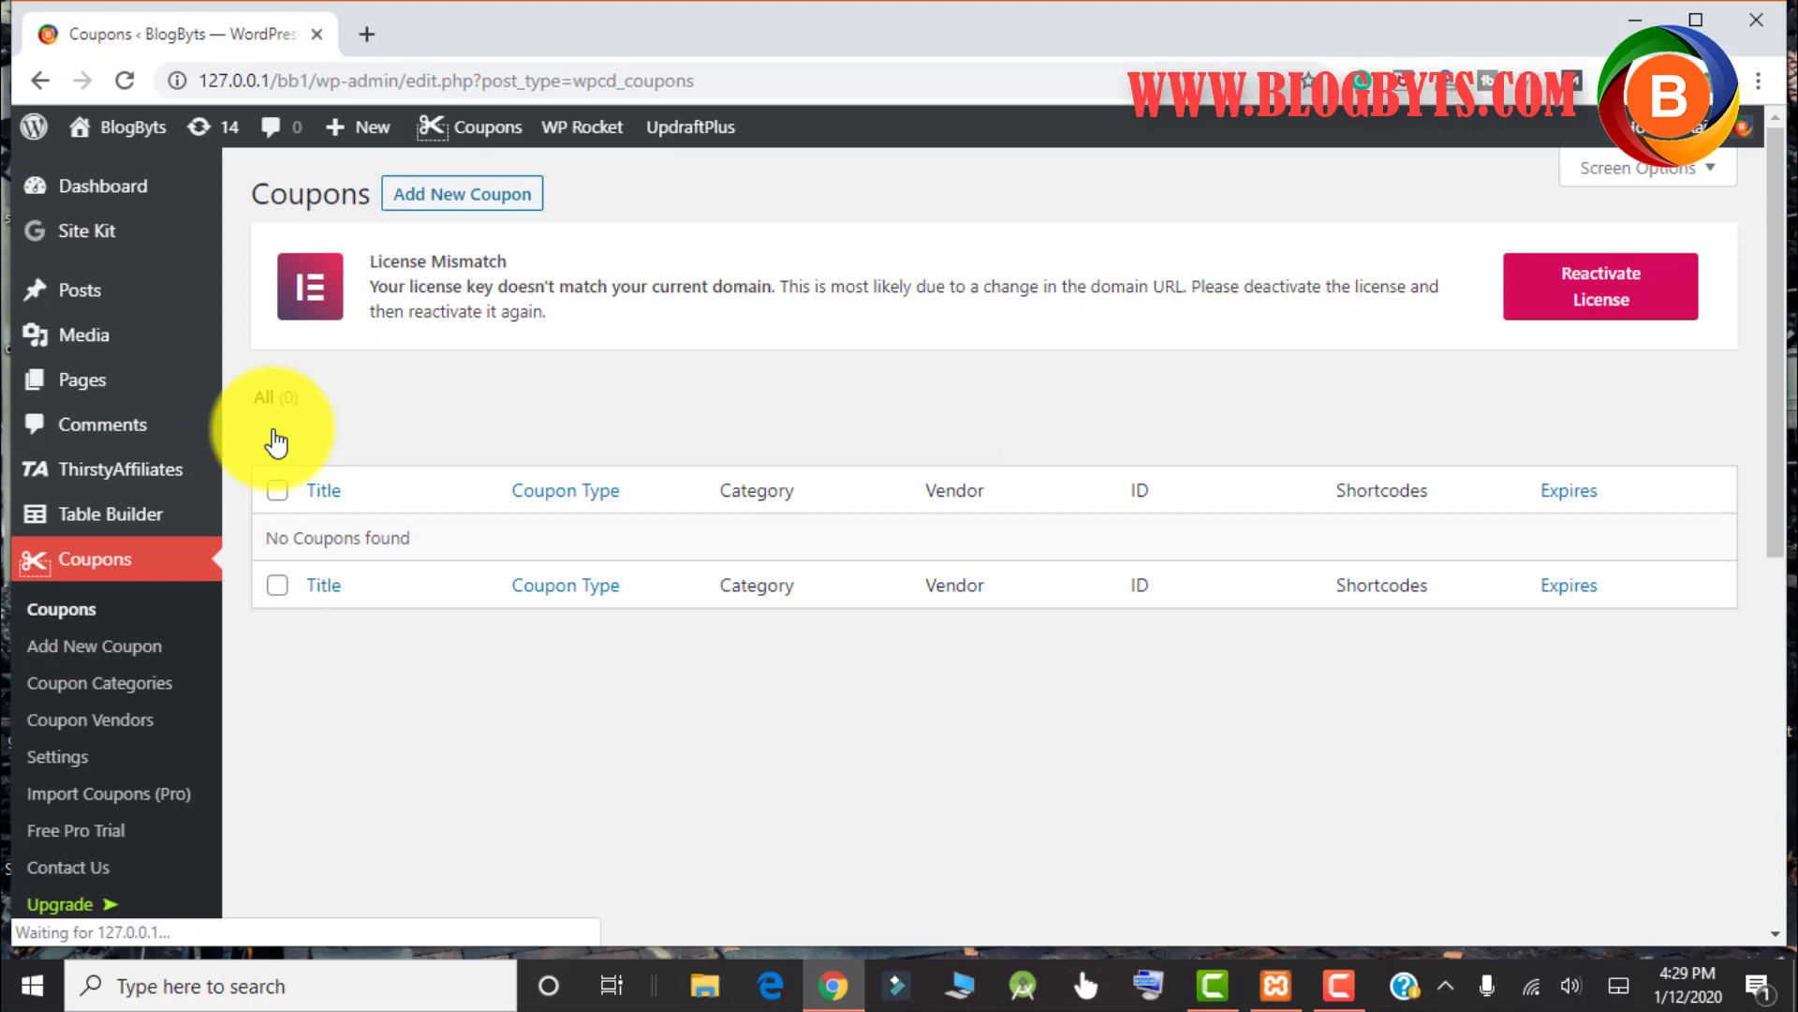
{"action": "left_click", "coordinate": [482, 208]}
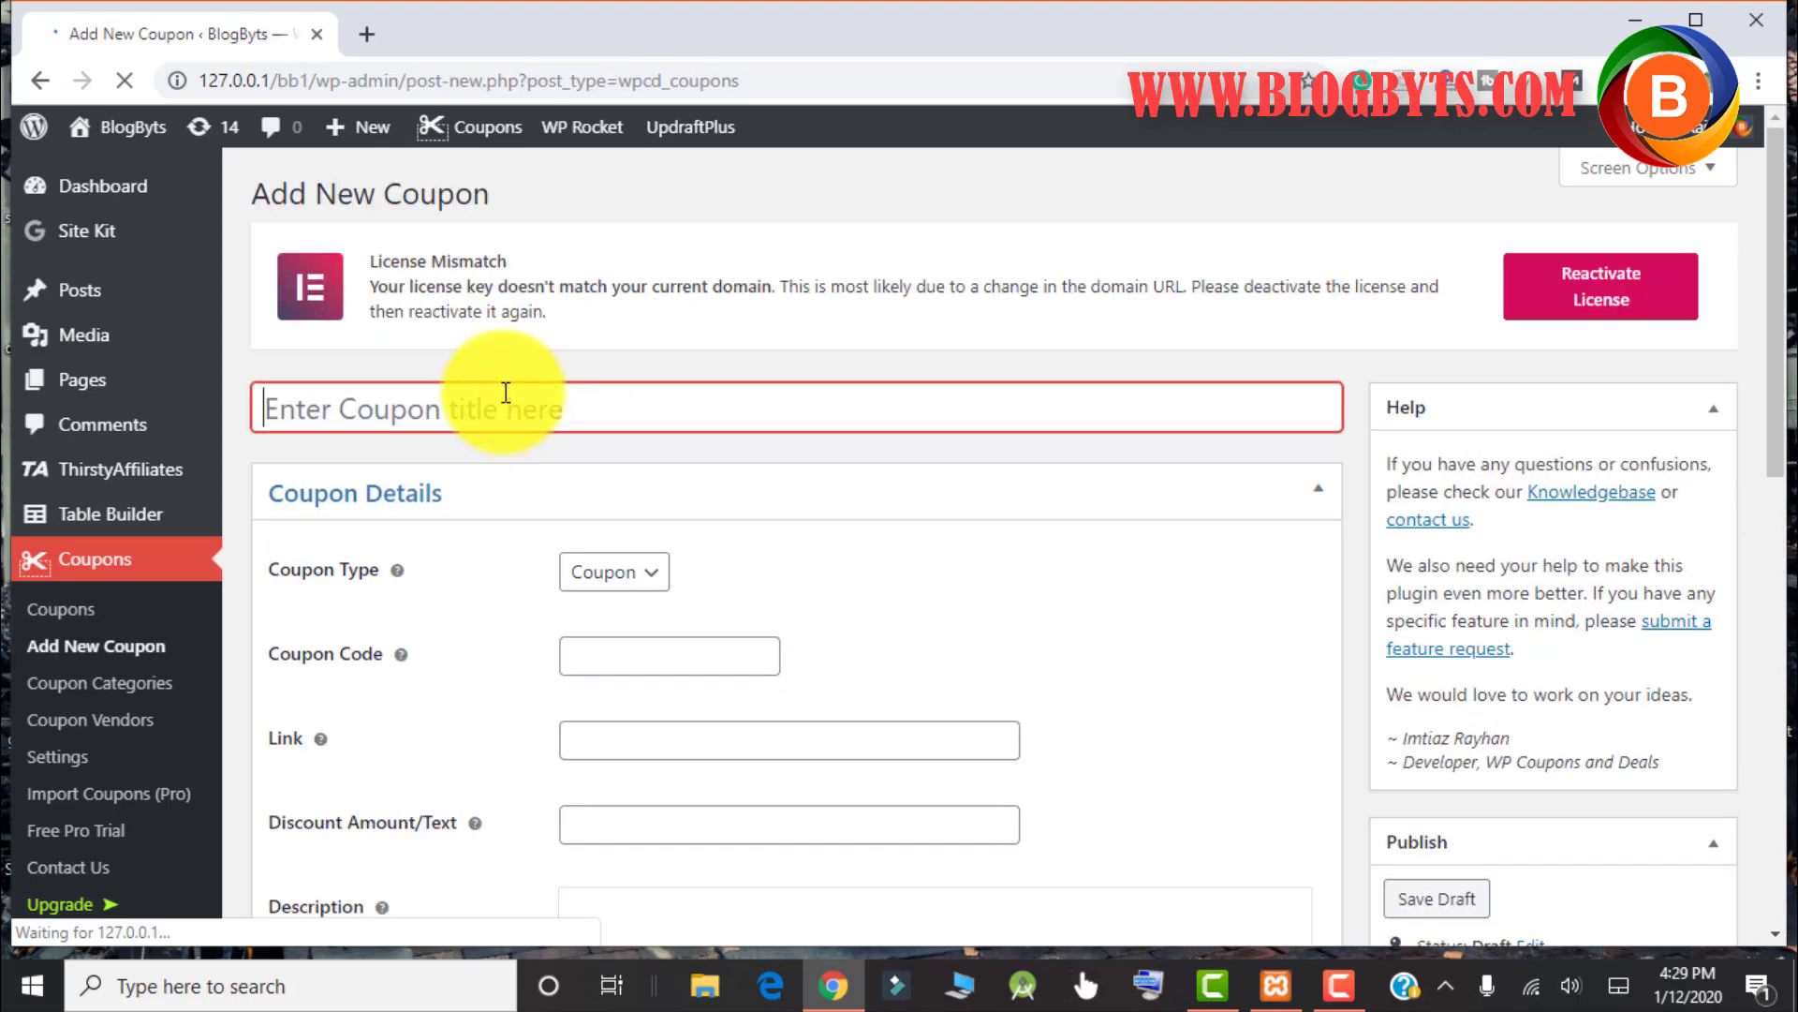
{"action": "type", "text": "S"}
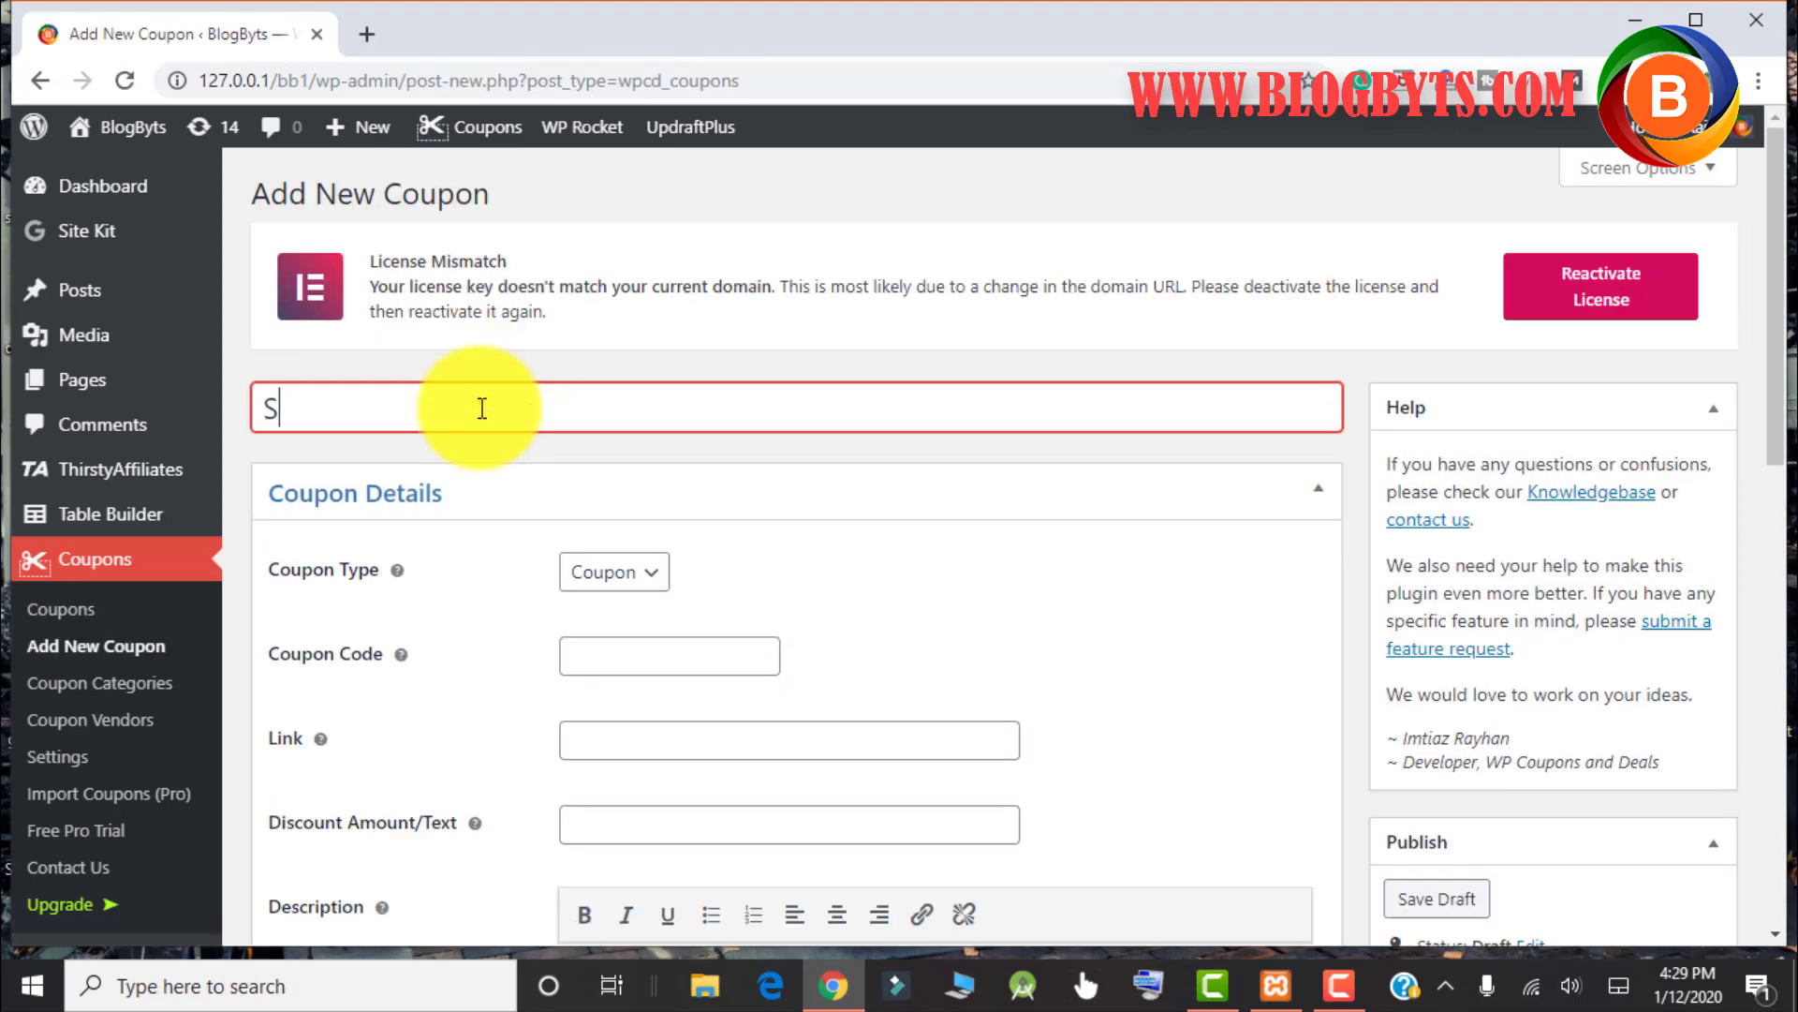
{"action": "type", "text": "iteground Sale"}
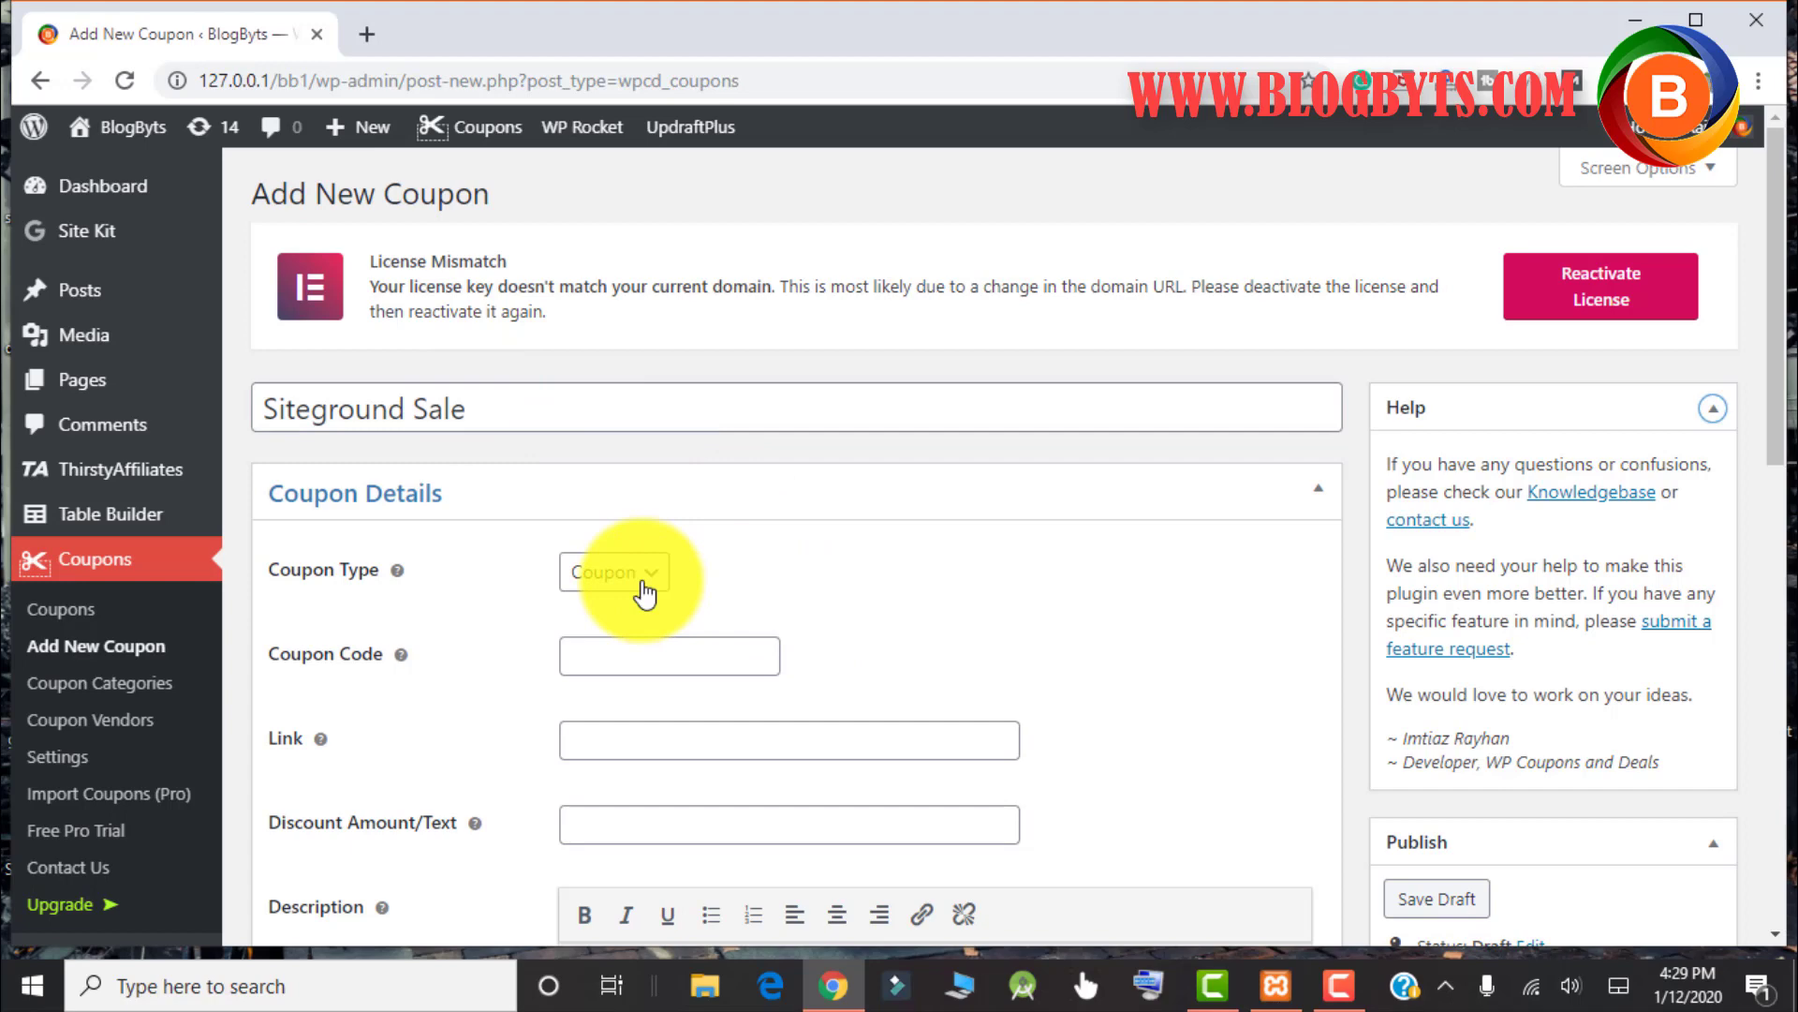
{"action": "left_click", "coordinate": [605, 577]}
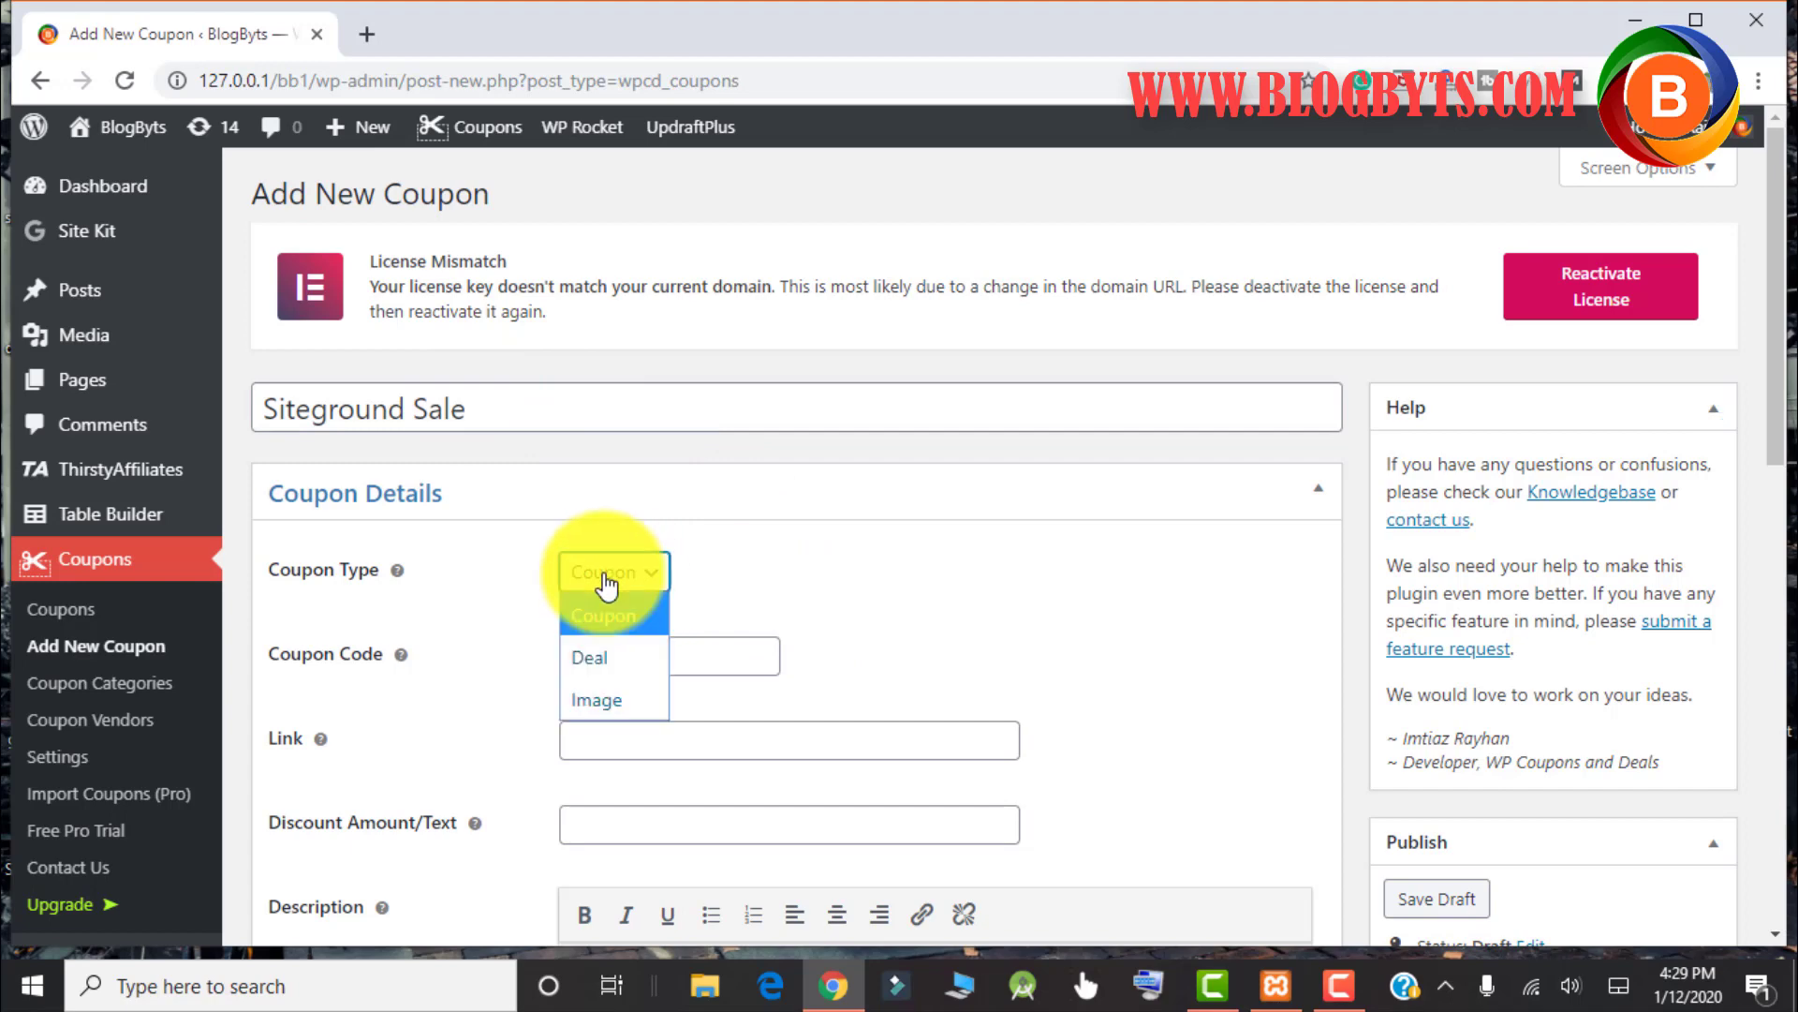
{"action": "left_click", "coordinate": [615, 661]}
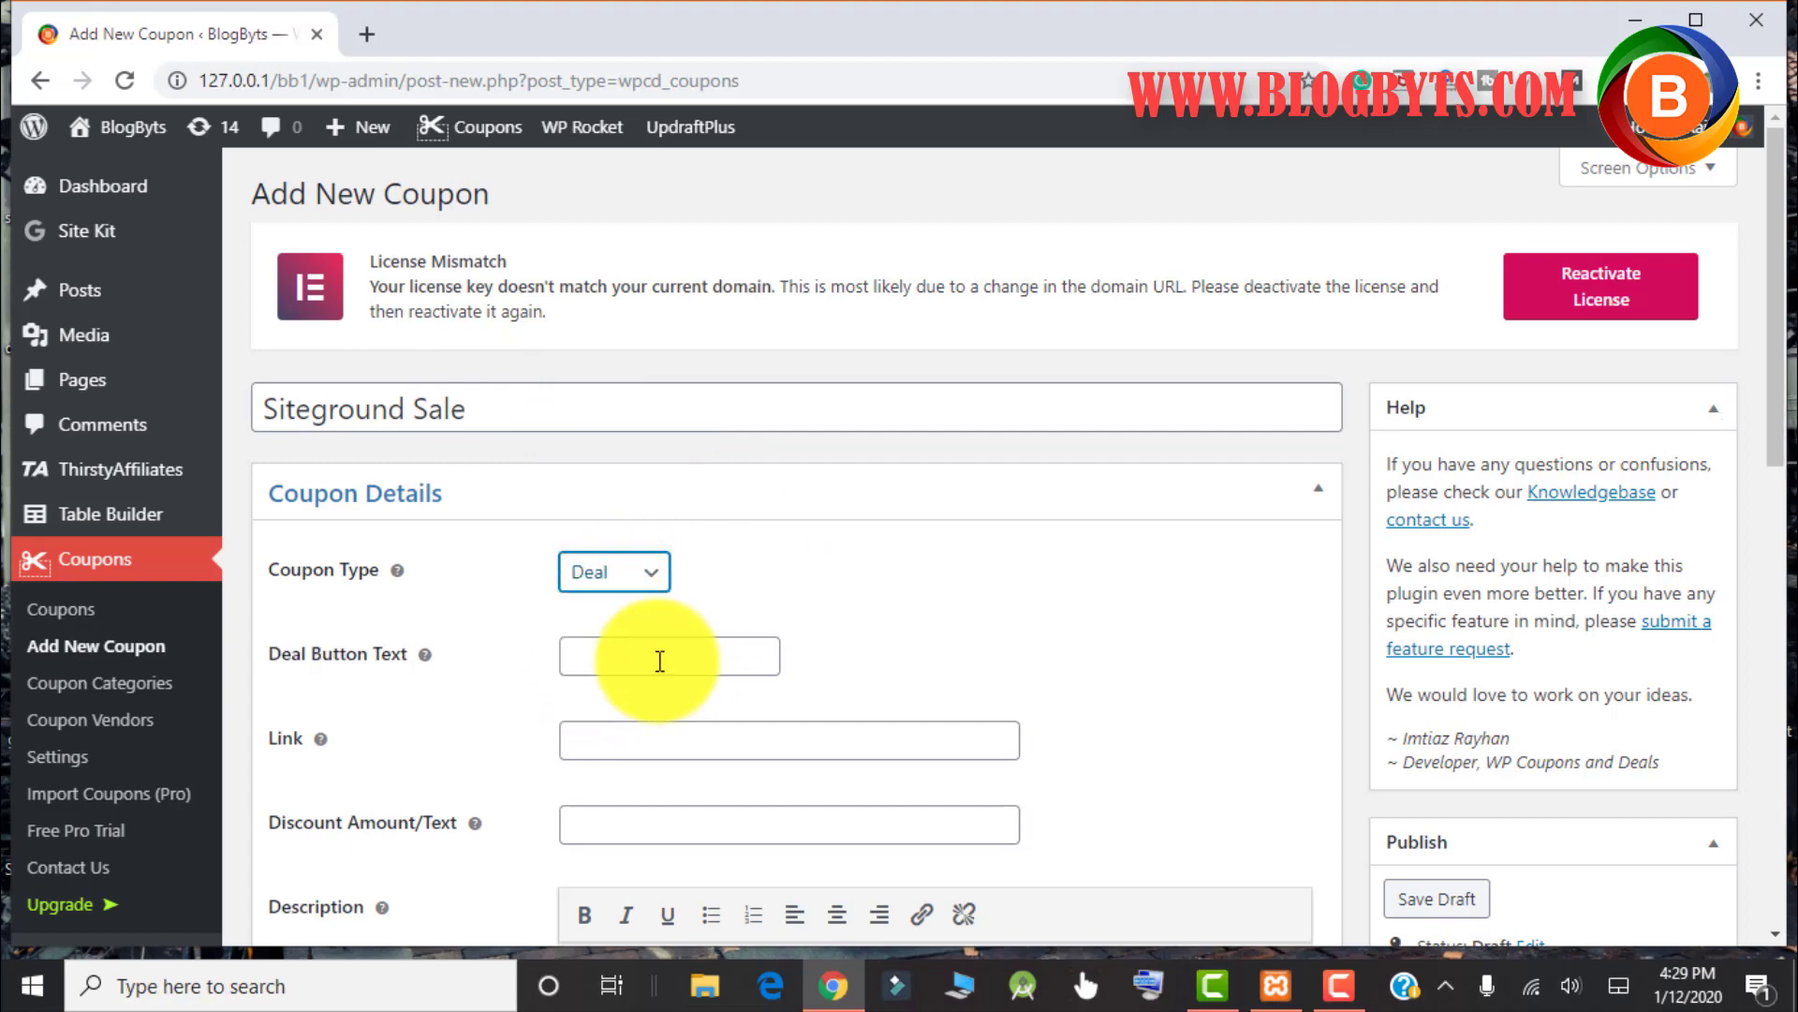
{"action": "left_click", "coordinate": [659, 661]}
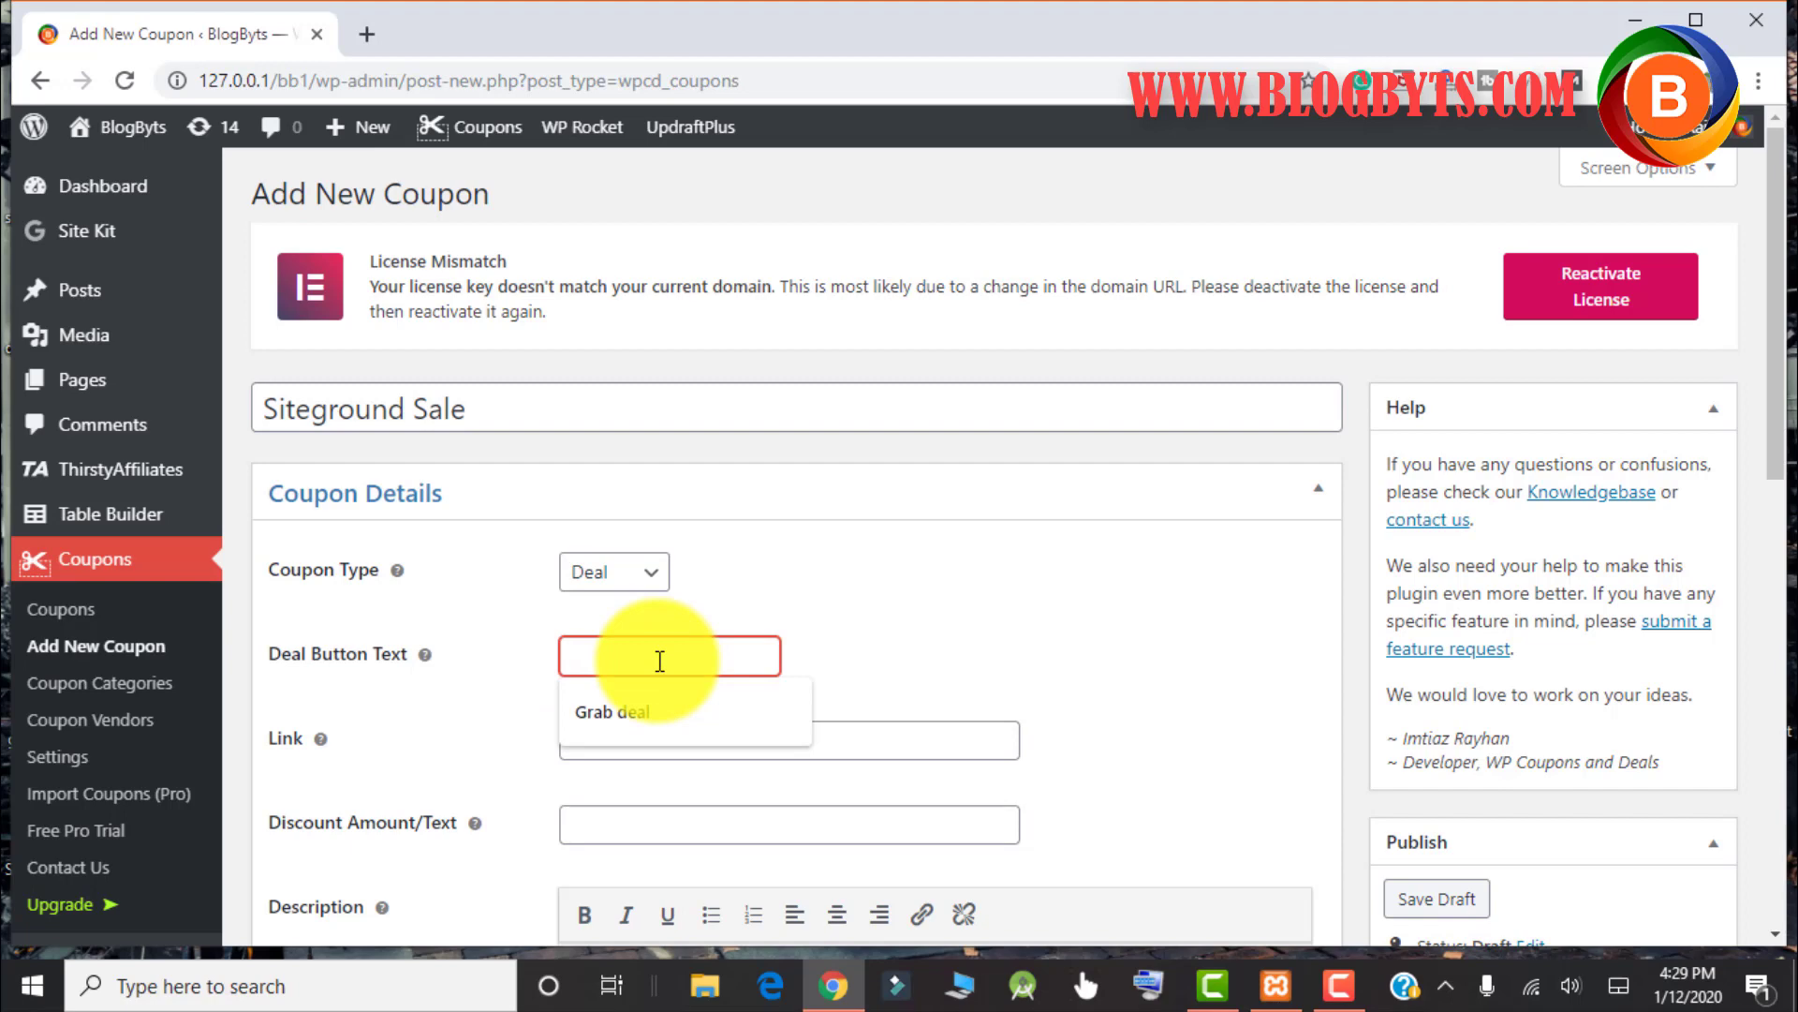
{"action": "type", "text": "Grab deal"}
{"action": "key", "text": "Tab"}
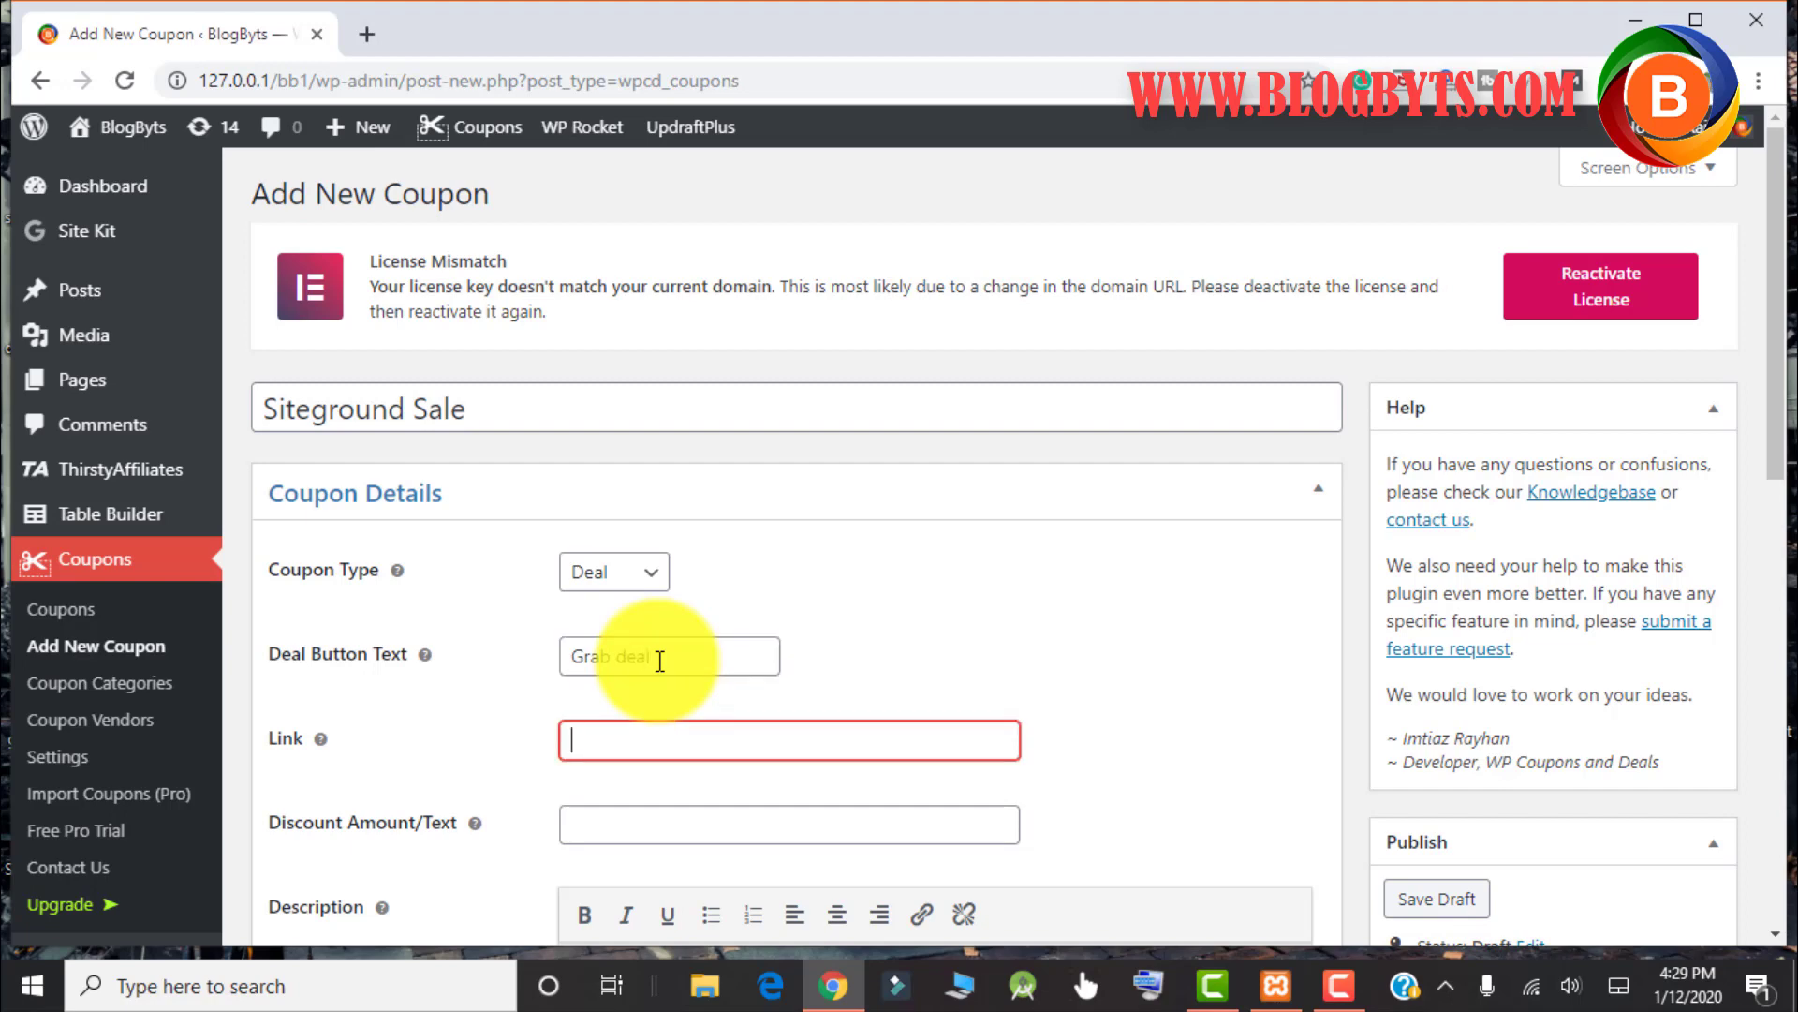
{"action": "type", "text": "ht"}
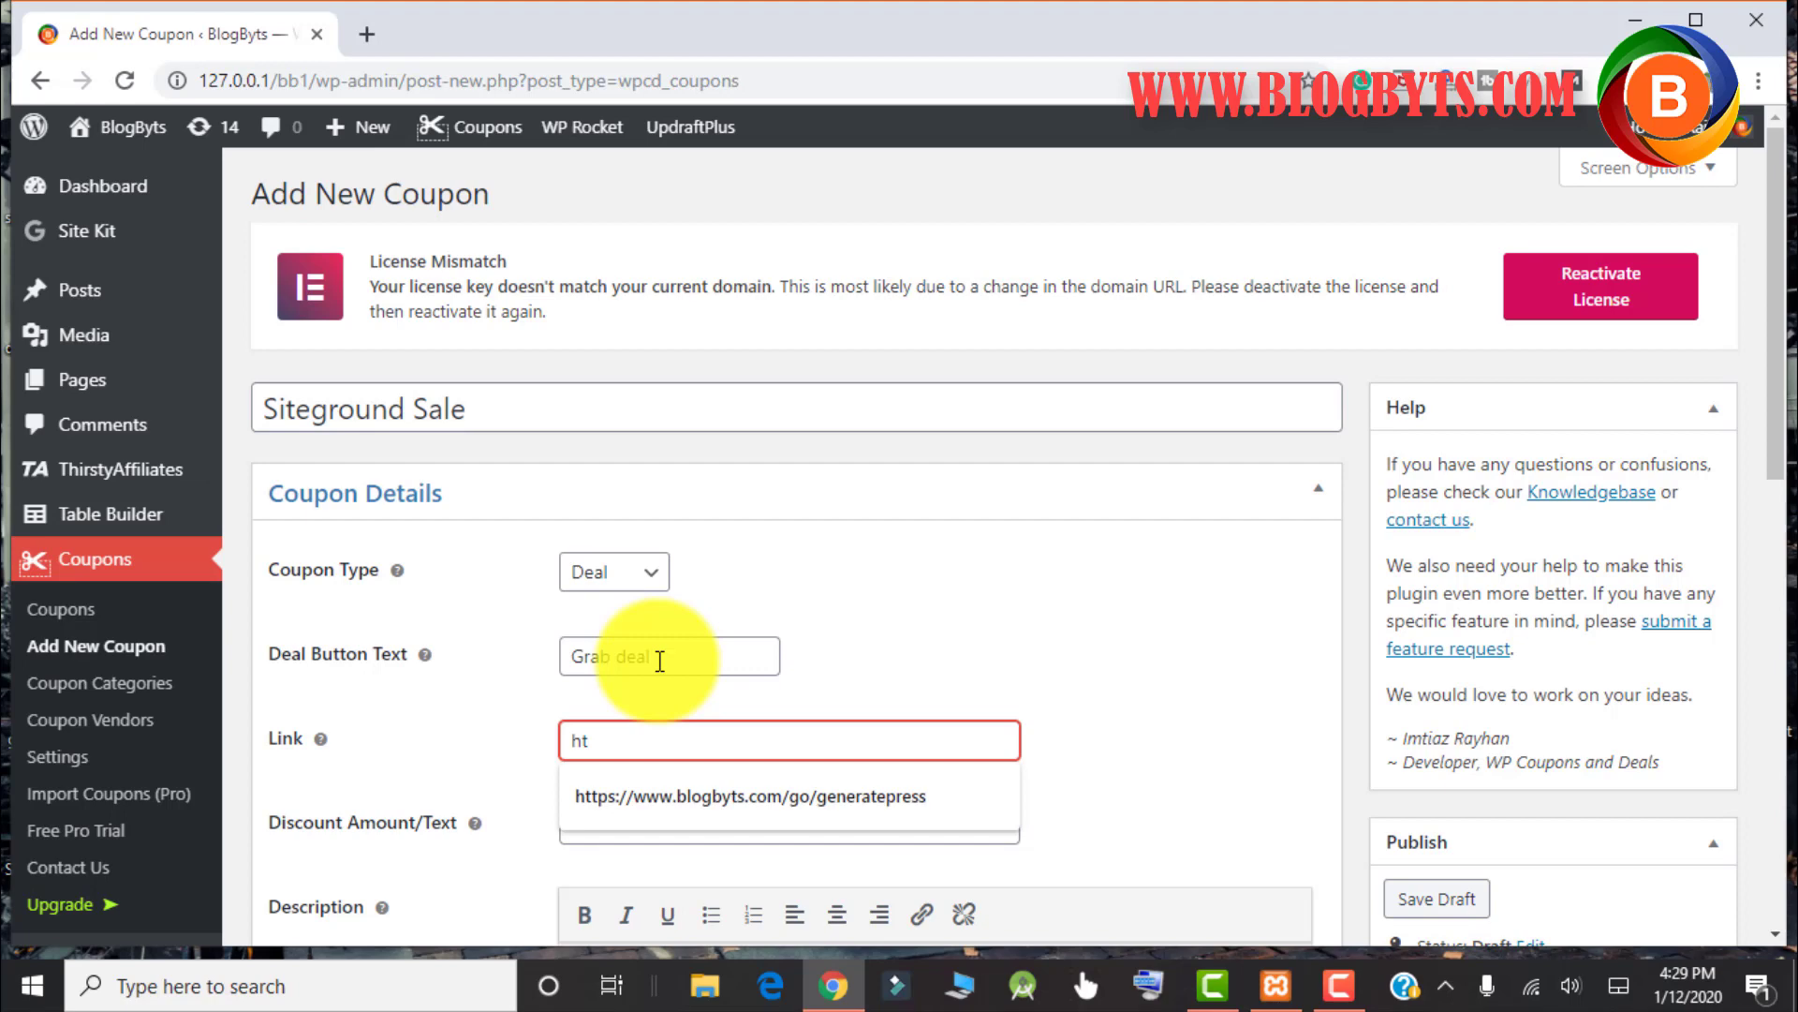
{"action": "left_click", "coordinate": [682, 795]}
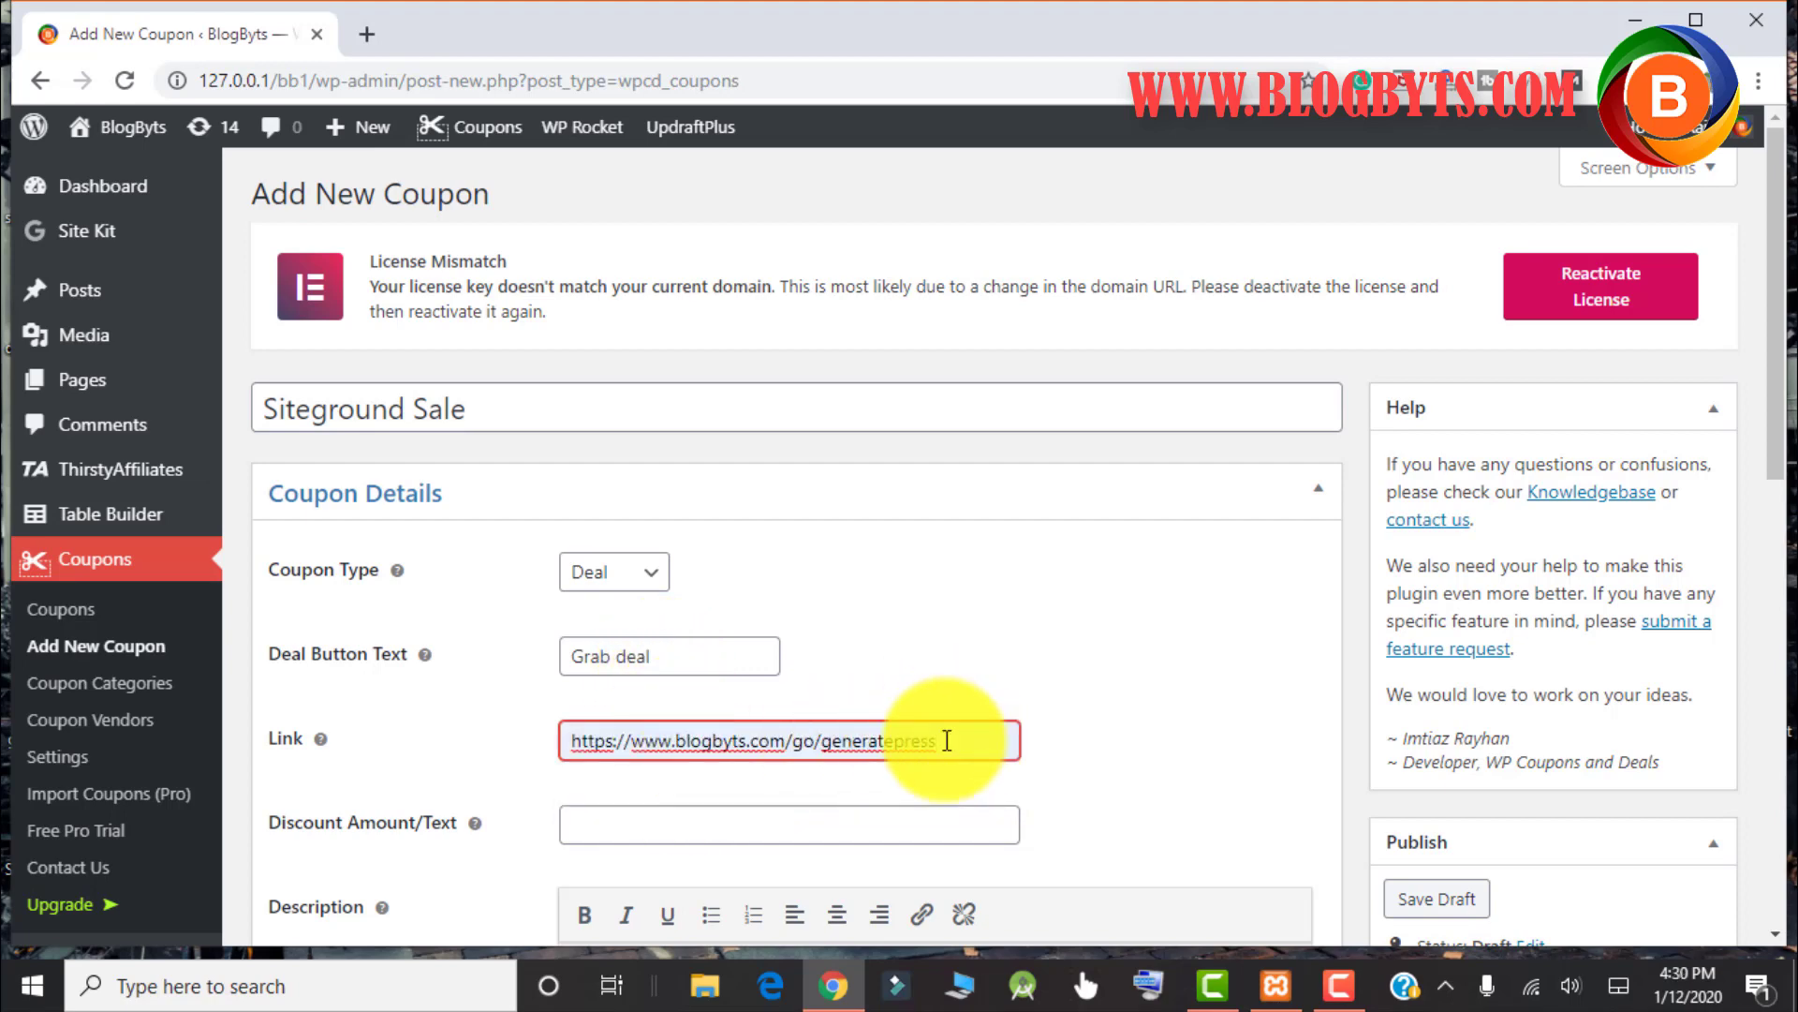
{"action": "left_click_drag", "start_coordinate": [947, 741], "coordinate": [819, 742]}
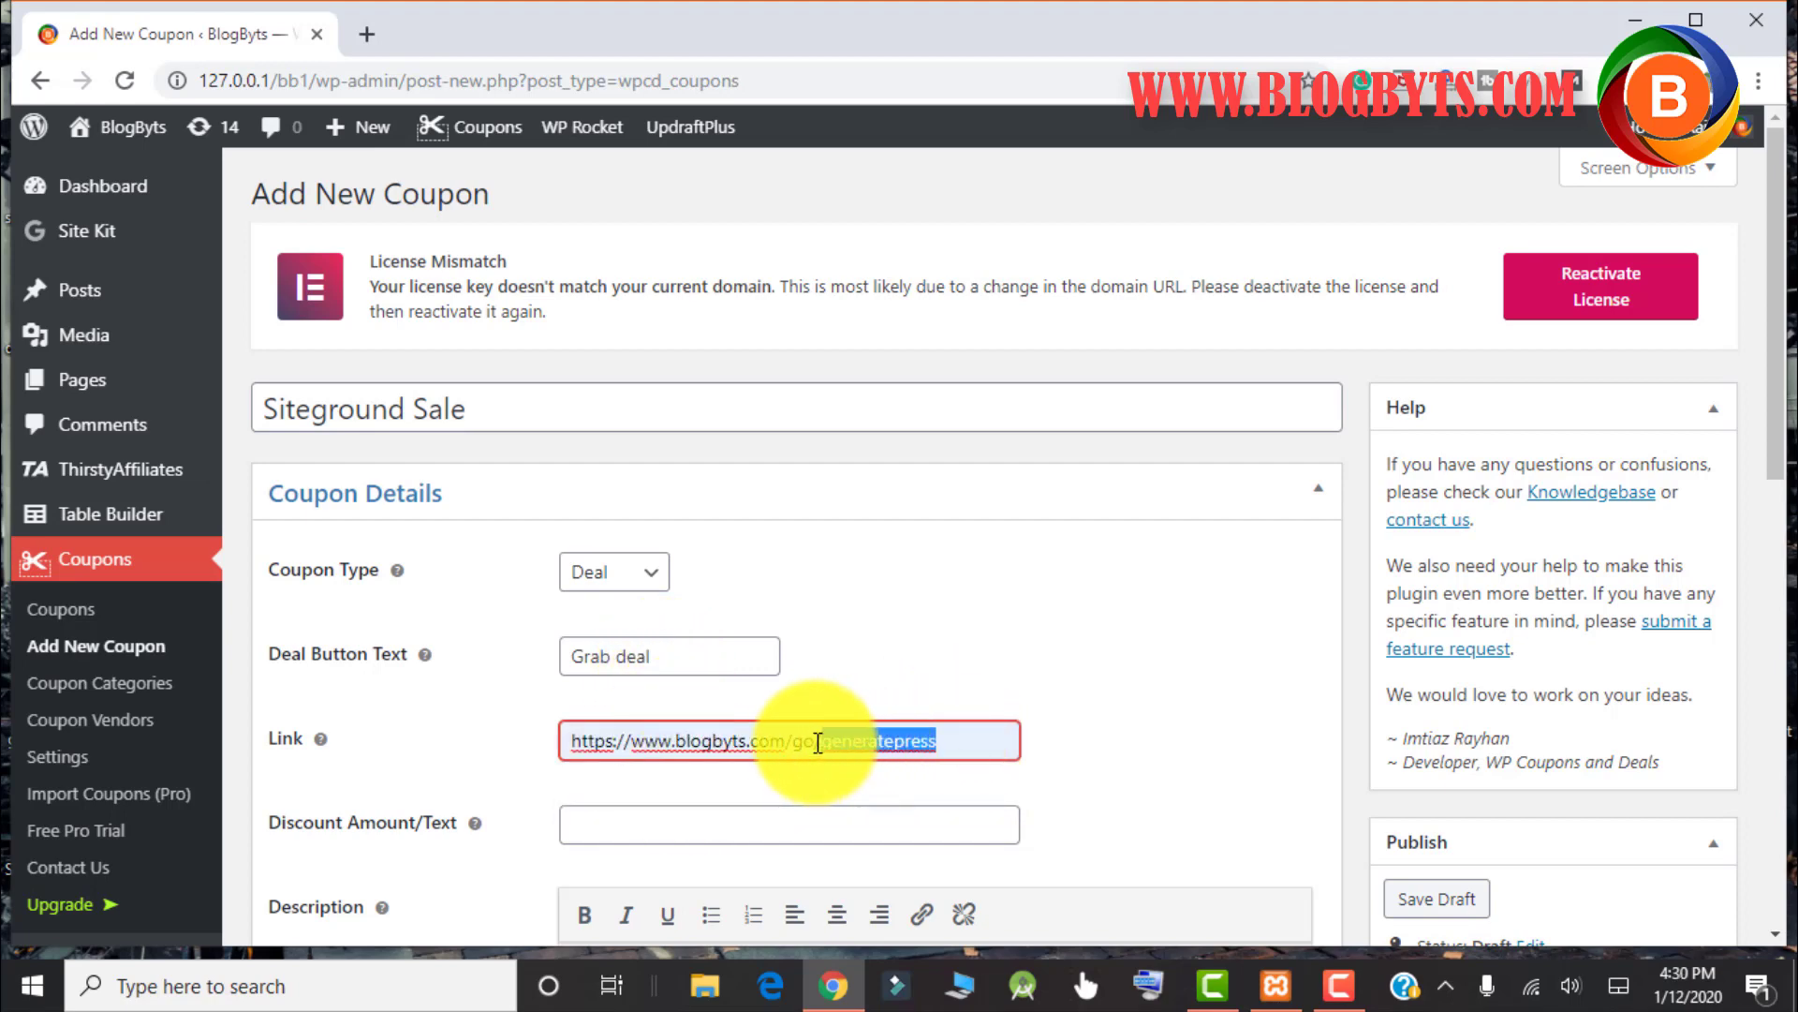
{"action": "type", "text": "siteground"}
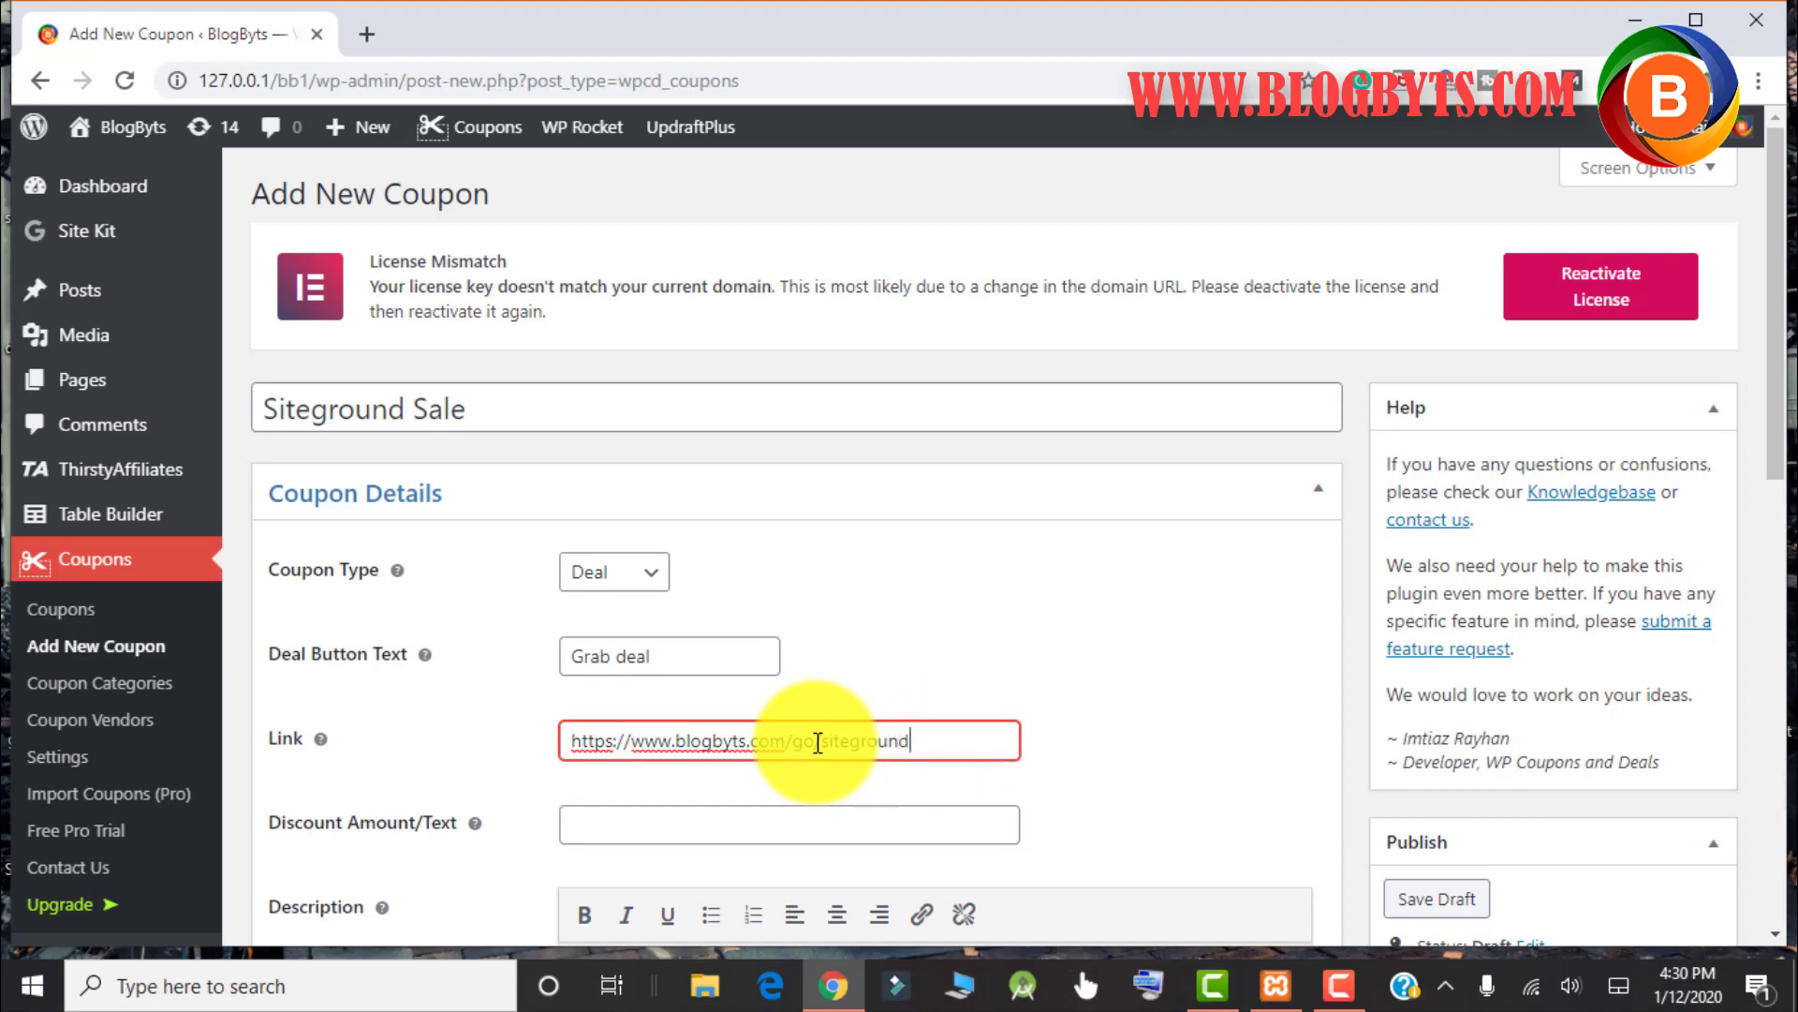
{"action": "key", "text": "Tab"}
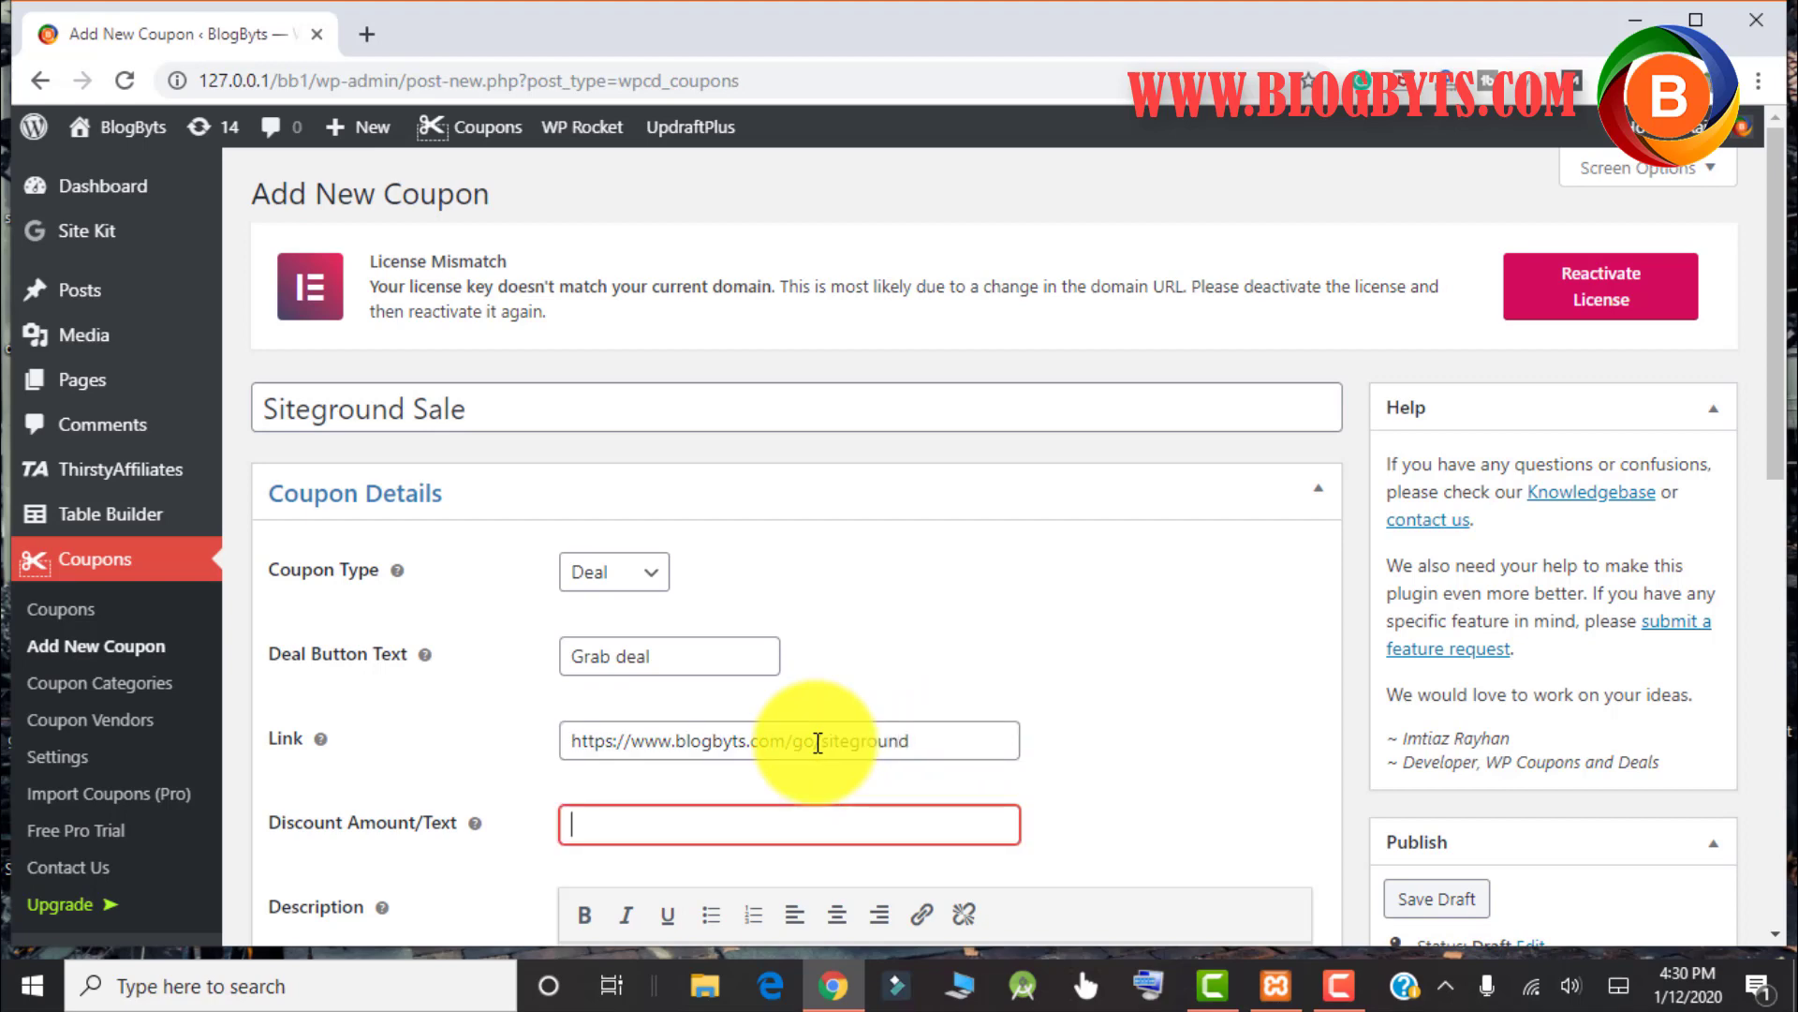
Enter a 70 % discount amount and placeholder description text for the coupon
{"action": "left_click", "coordinate": [675, 824]}
{"action": "scroll", "coordinate": [951, 558], "scroll_direction": "down", "scroll_amount": 3}
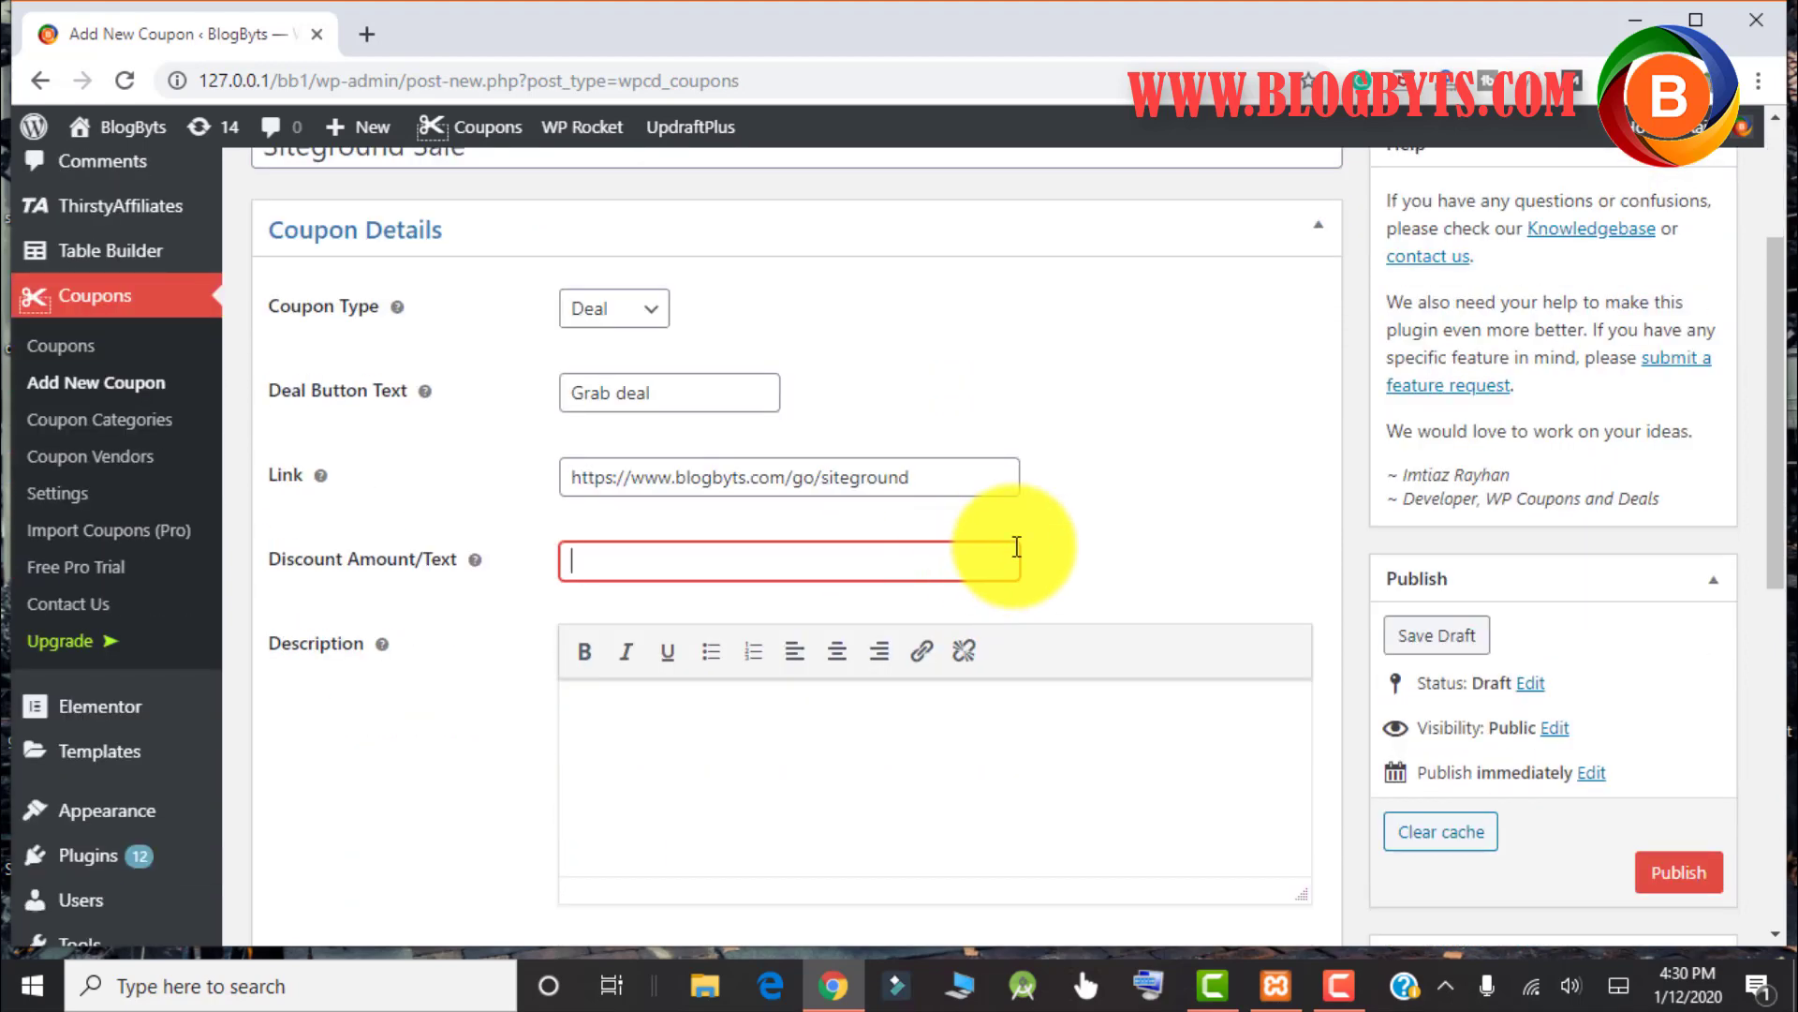
{"action": "type", "text": "70 % off"}
{"action": "left_click", "coordinate": [883, 747]}
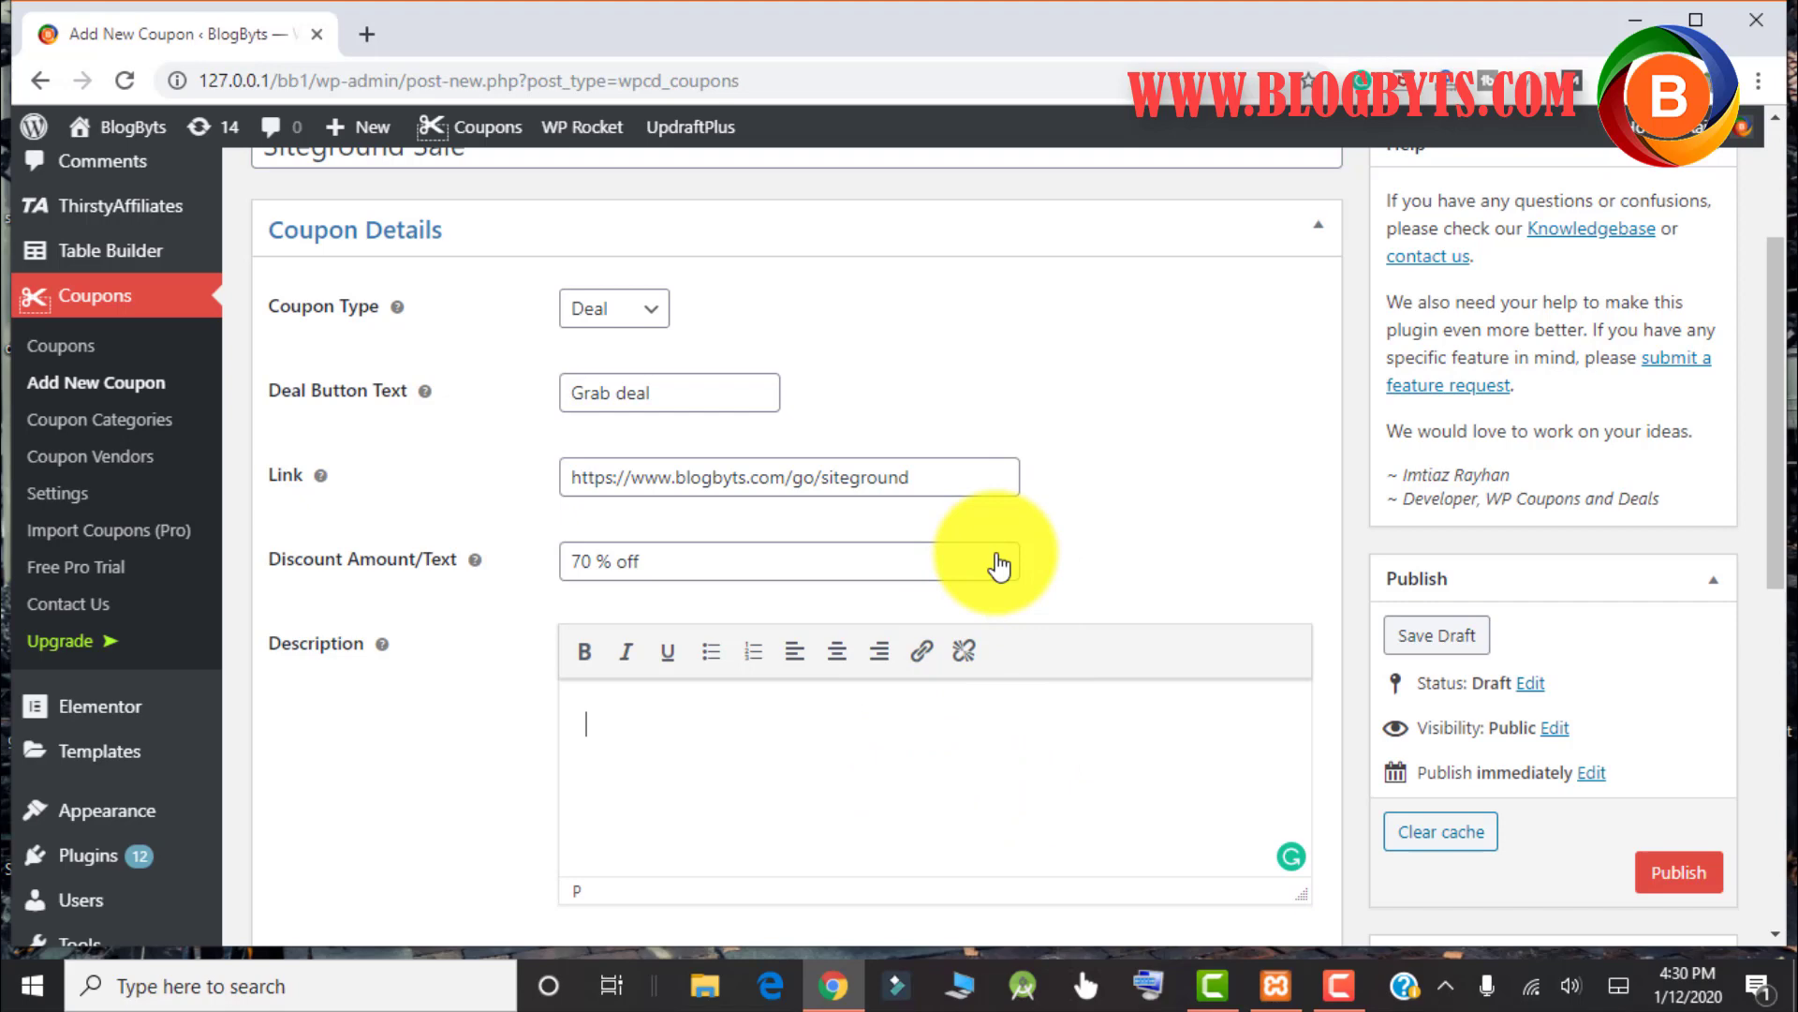
{"action": "scroll", "coordinate": [1192, 570], "scroll_direction": "down", "scroll_amount": 1}
{"action": "type", "text": "fwf;vbeww rrbewrrr"}
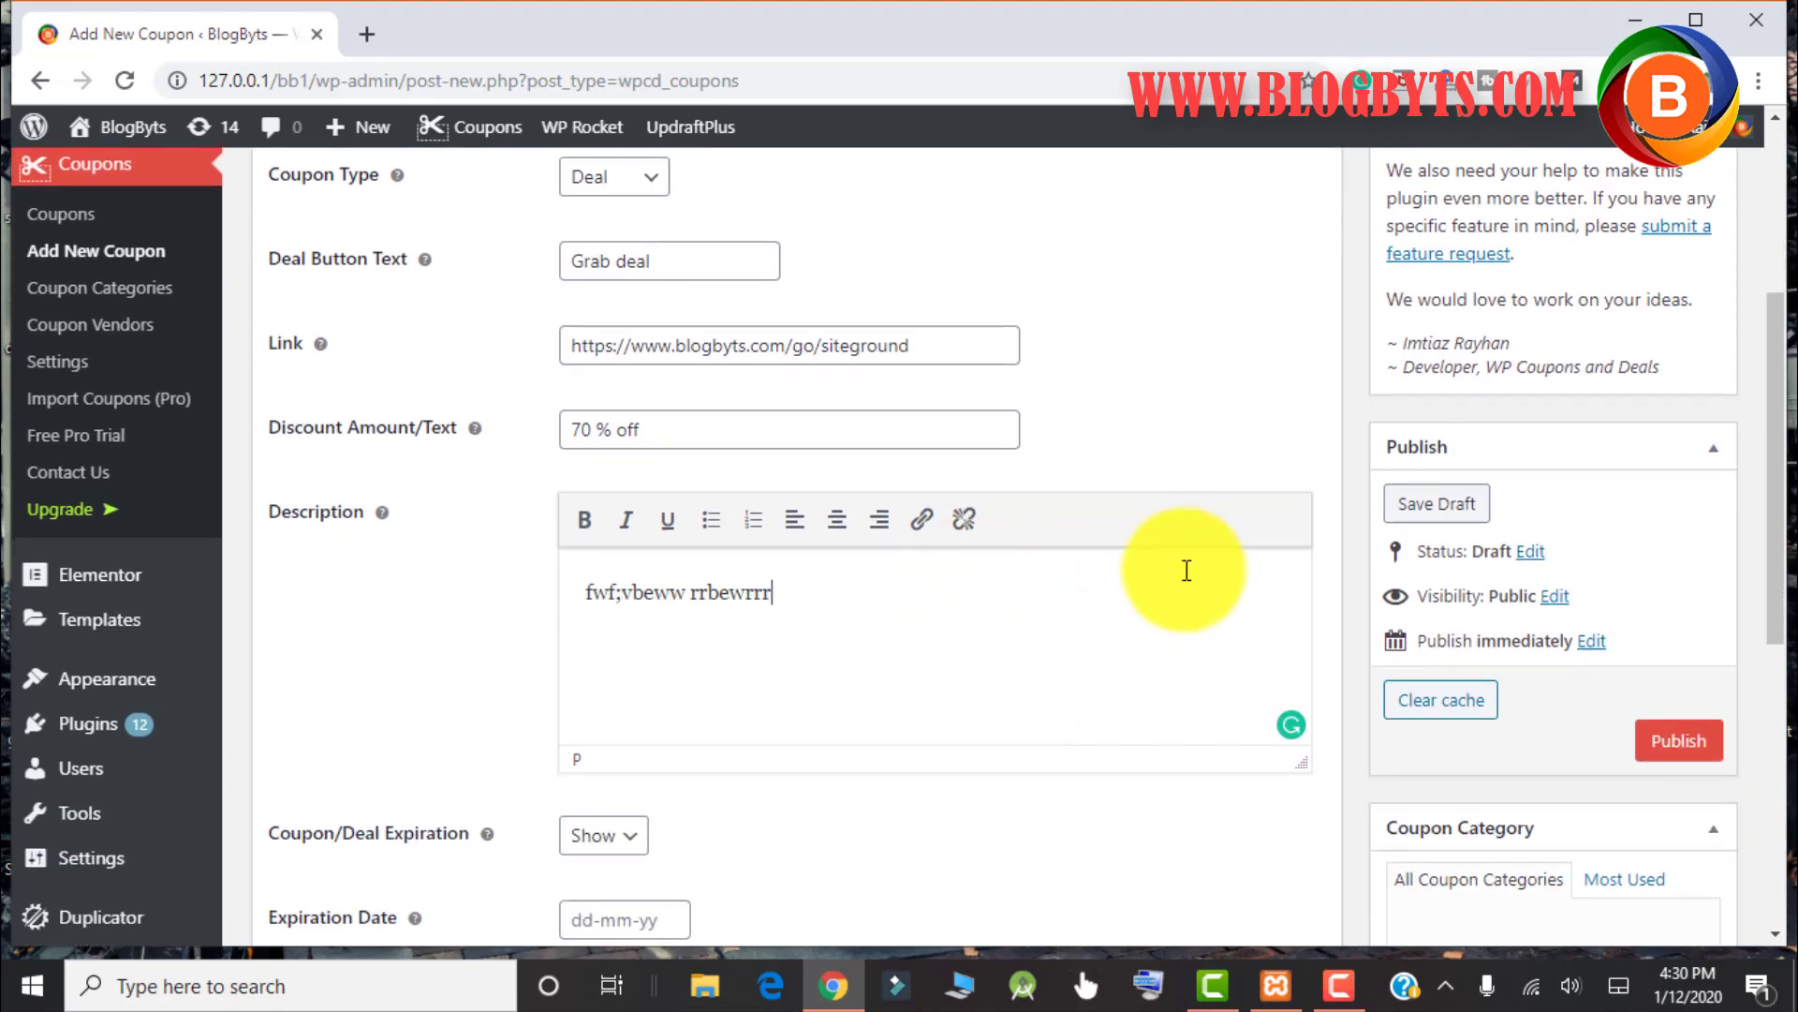
Set the expiration date to 26-01-2020 and check it in the Coupon Preview
{"action": "scroll", "coordinate": [943, 574], "scroll_direction": "down", "scroll_amount": 1}
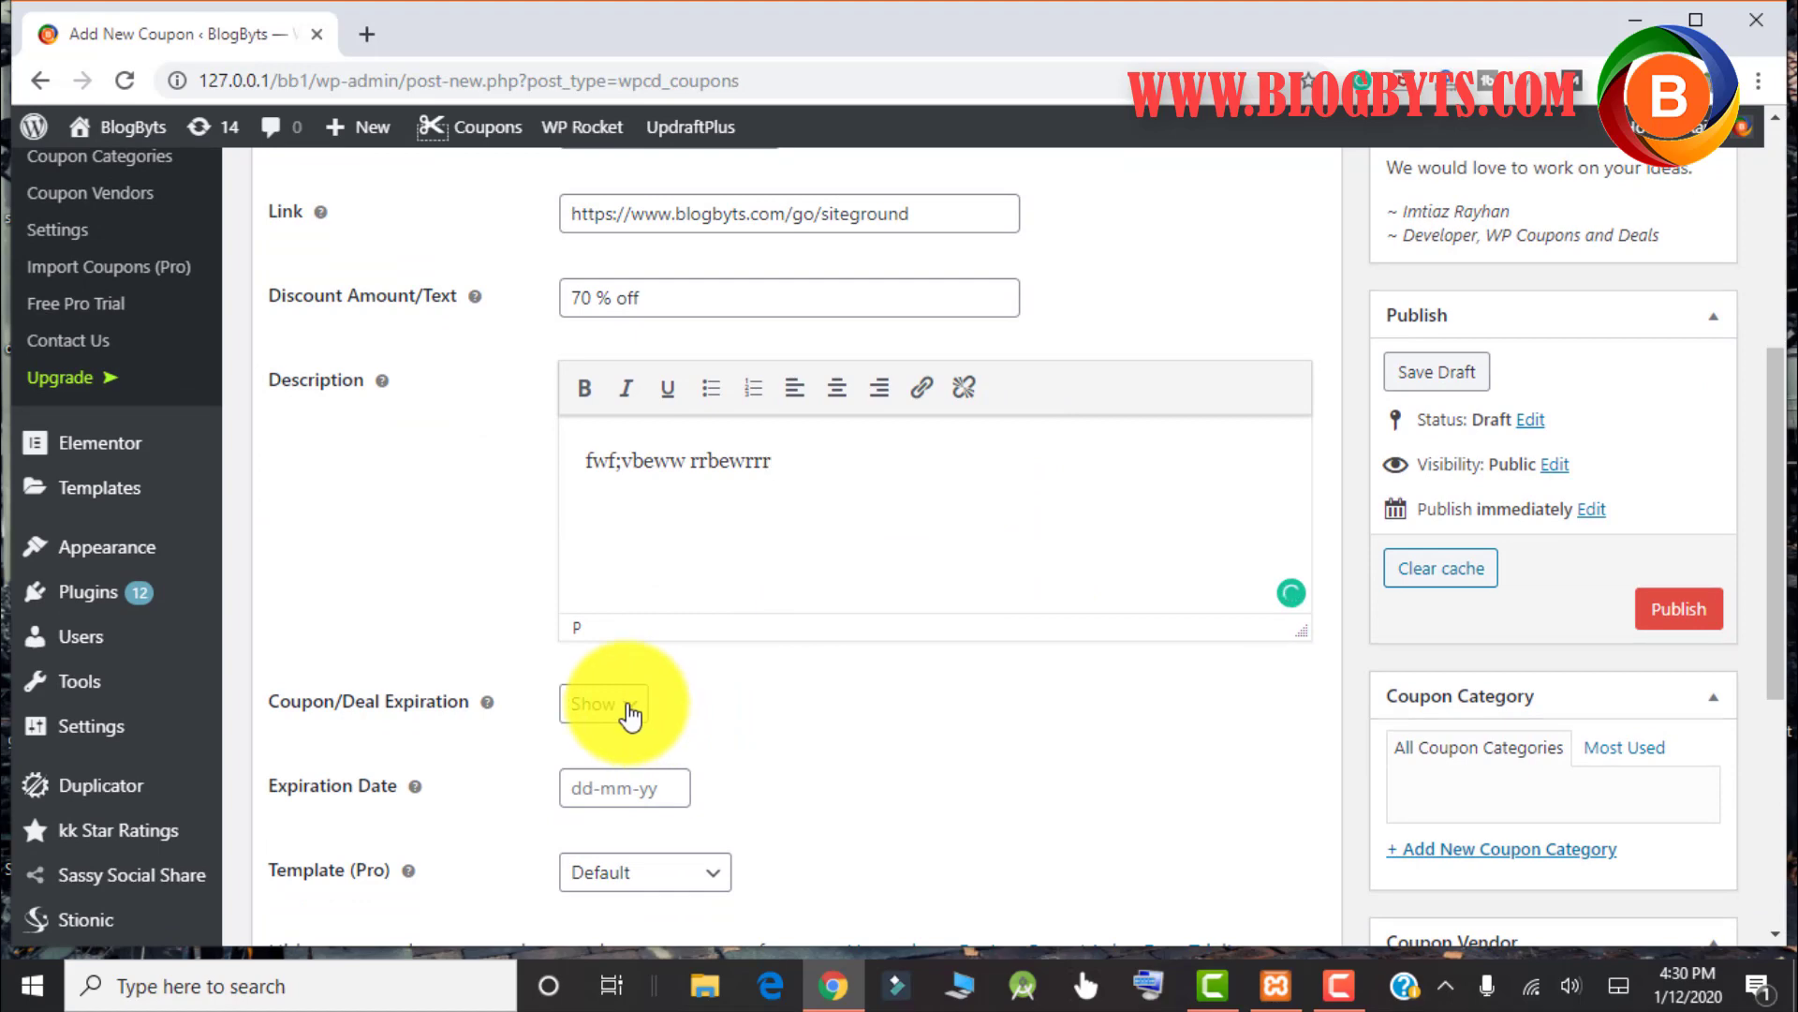
{"action": "left_click", "coordinate": [594, 778]}
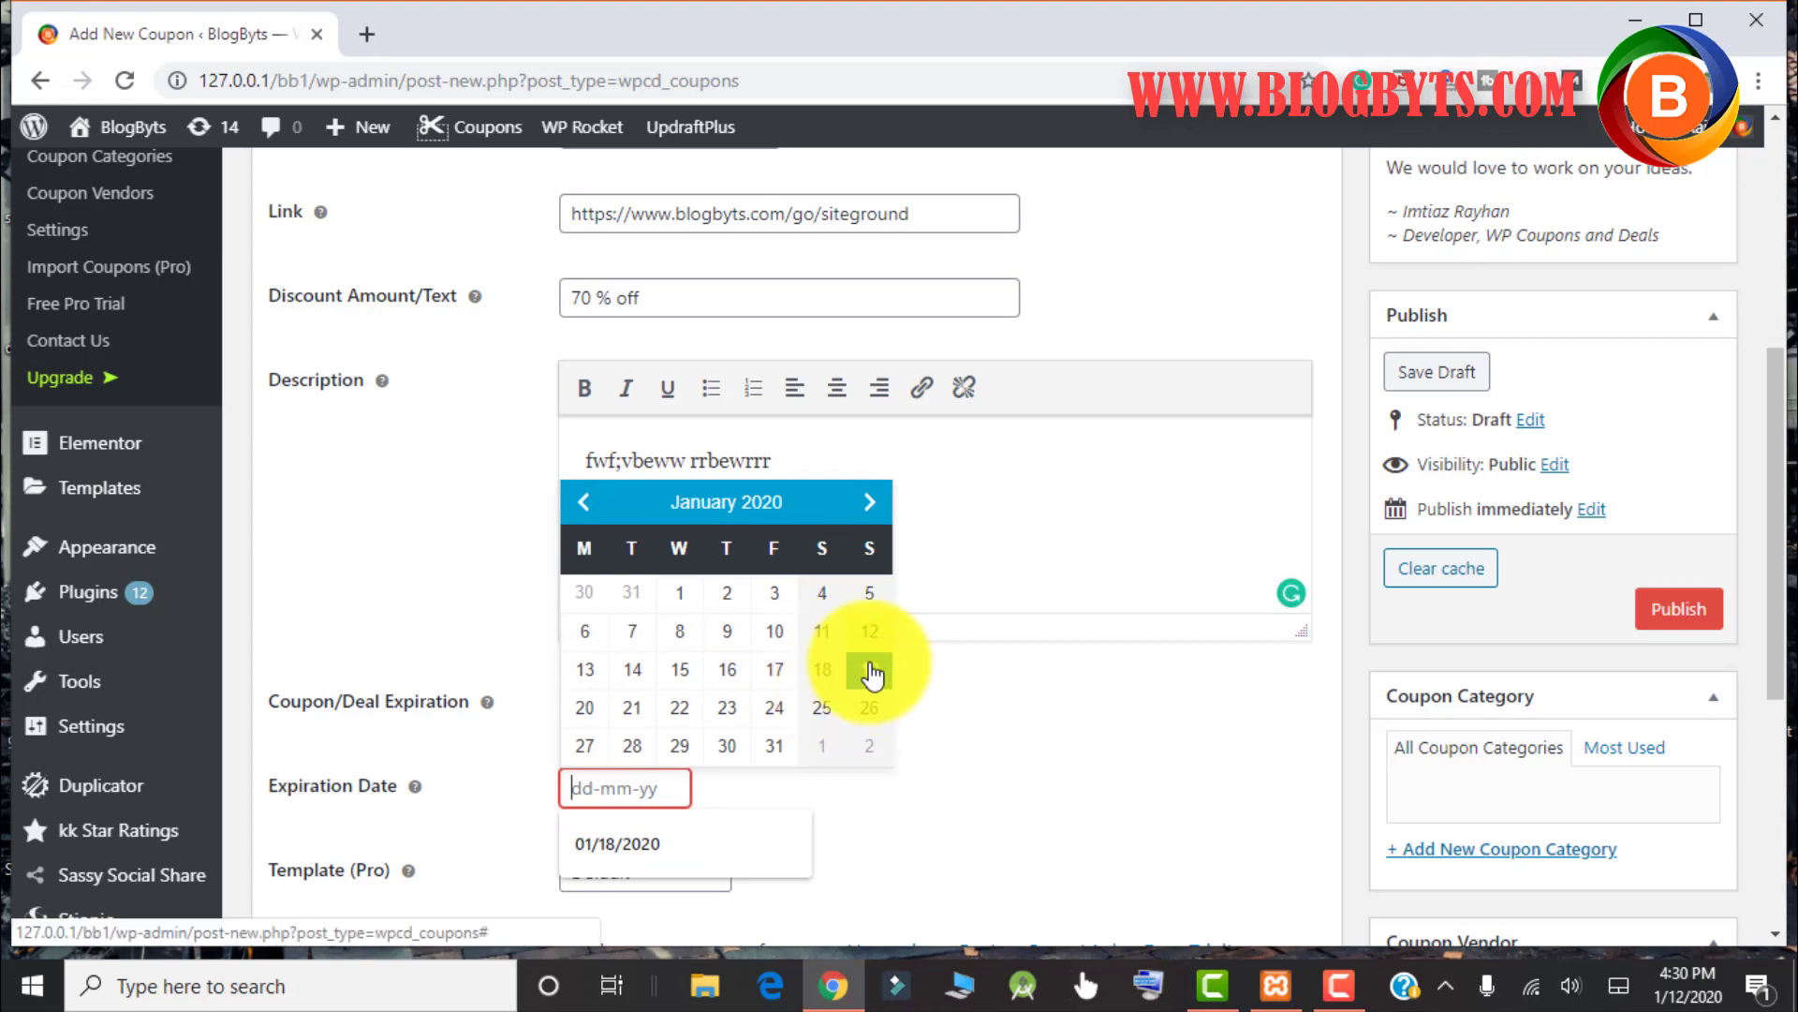
{"action": "left_click", "coordinate": [870, 707]}
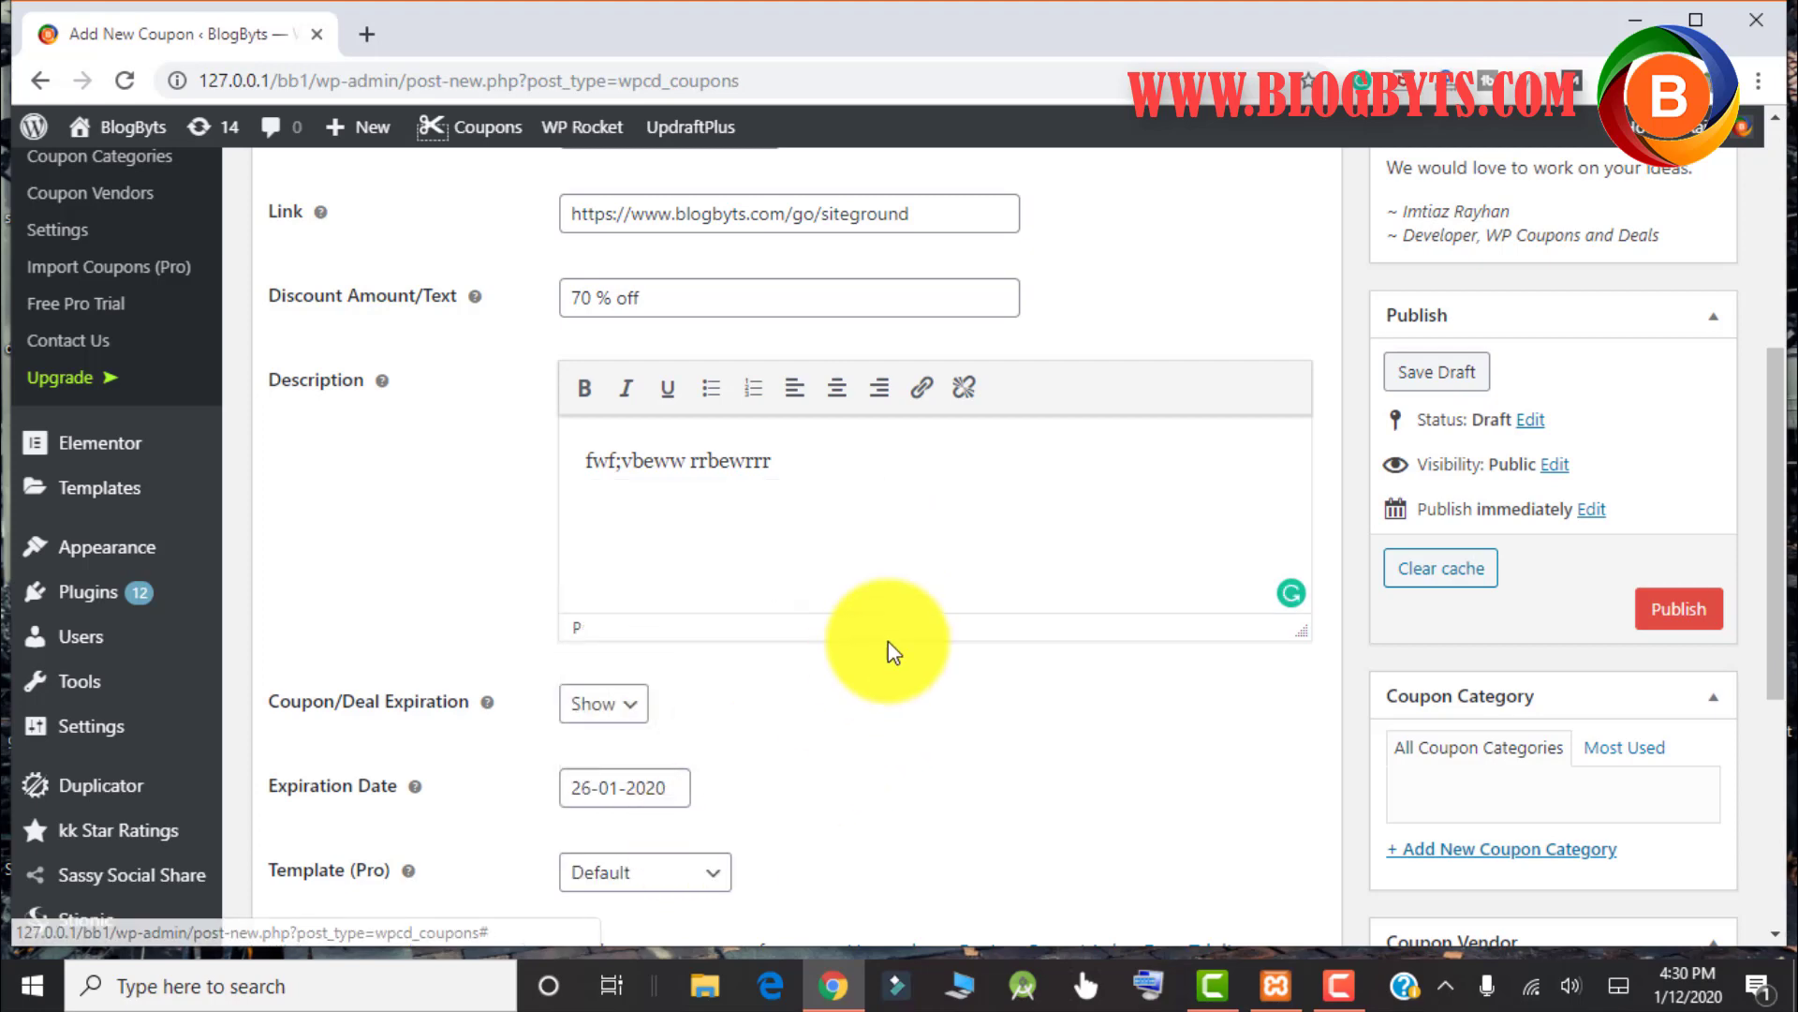
{"action": "scroll", "coordinate": [952, 575], "scroll_direction": "down", "scroll_amount": 2}
{"action": "scroll", "coordinate": [951, 575], "scroll_direction": "down", "scroll_amount": 4}
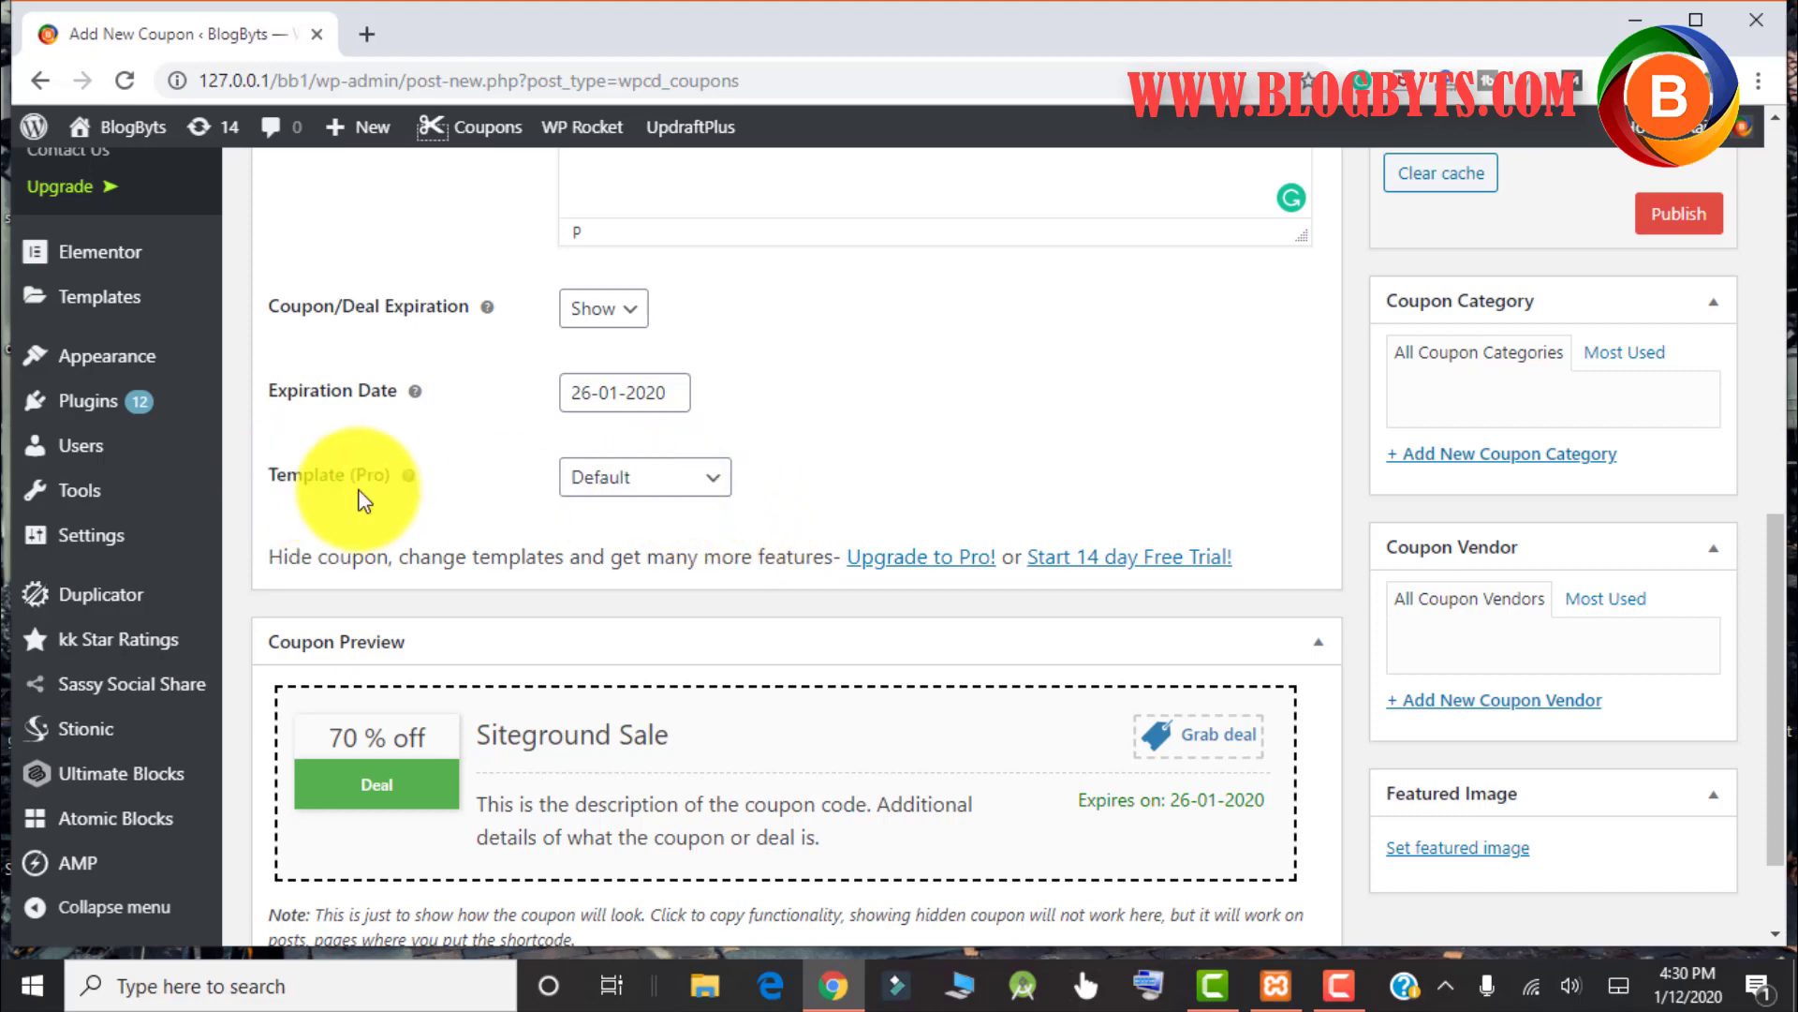
{"action": "mouse_move", "coordinate": [410, 477]}
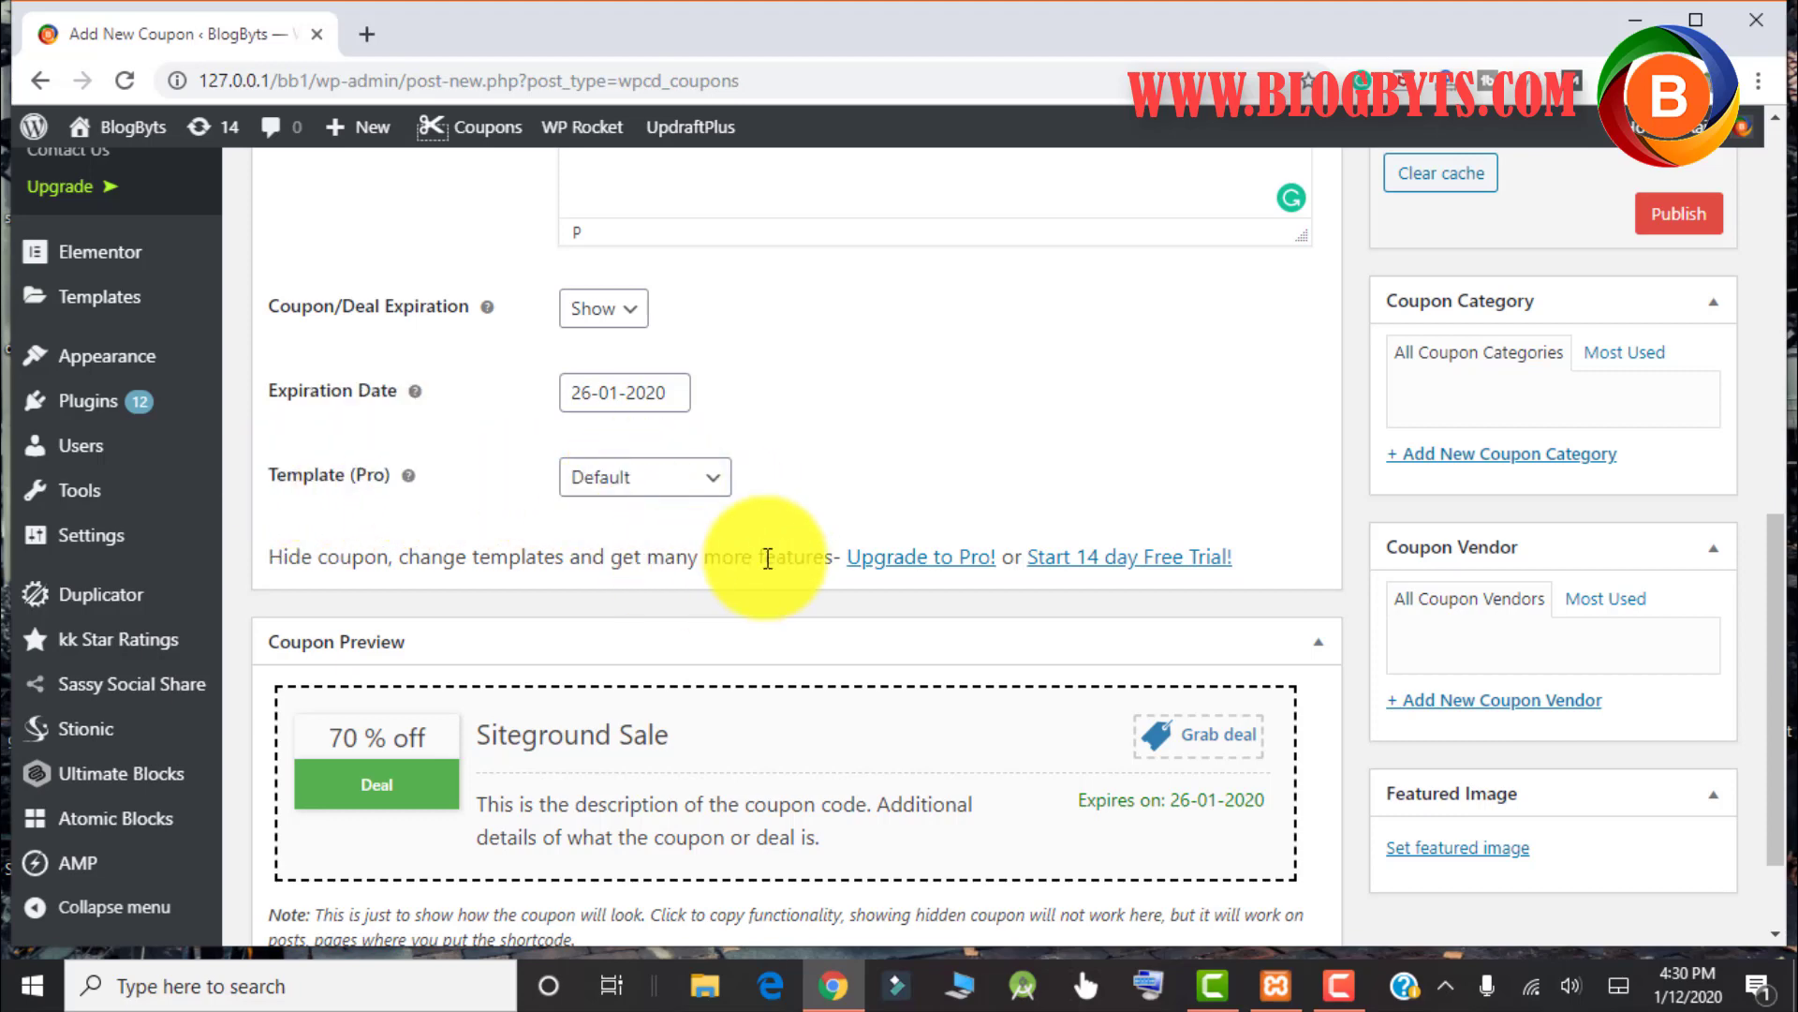
{"action": "scroll", "coordinate": [766, 559], "scroll_direction": "down", "scroll_amount": 2}
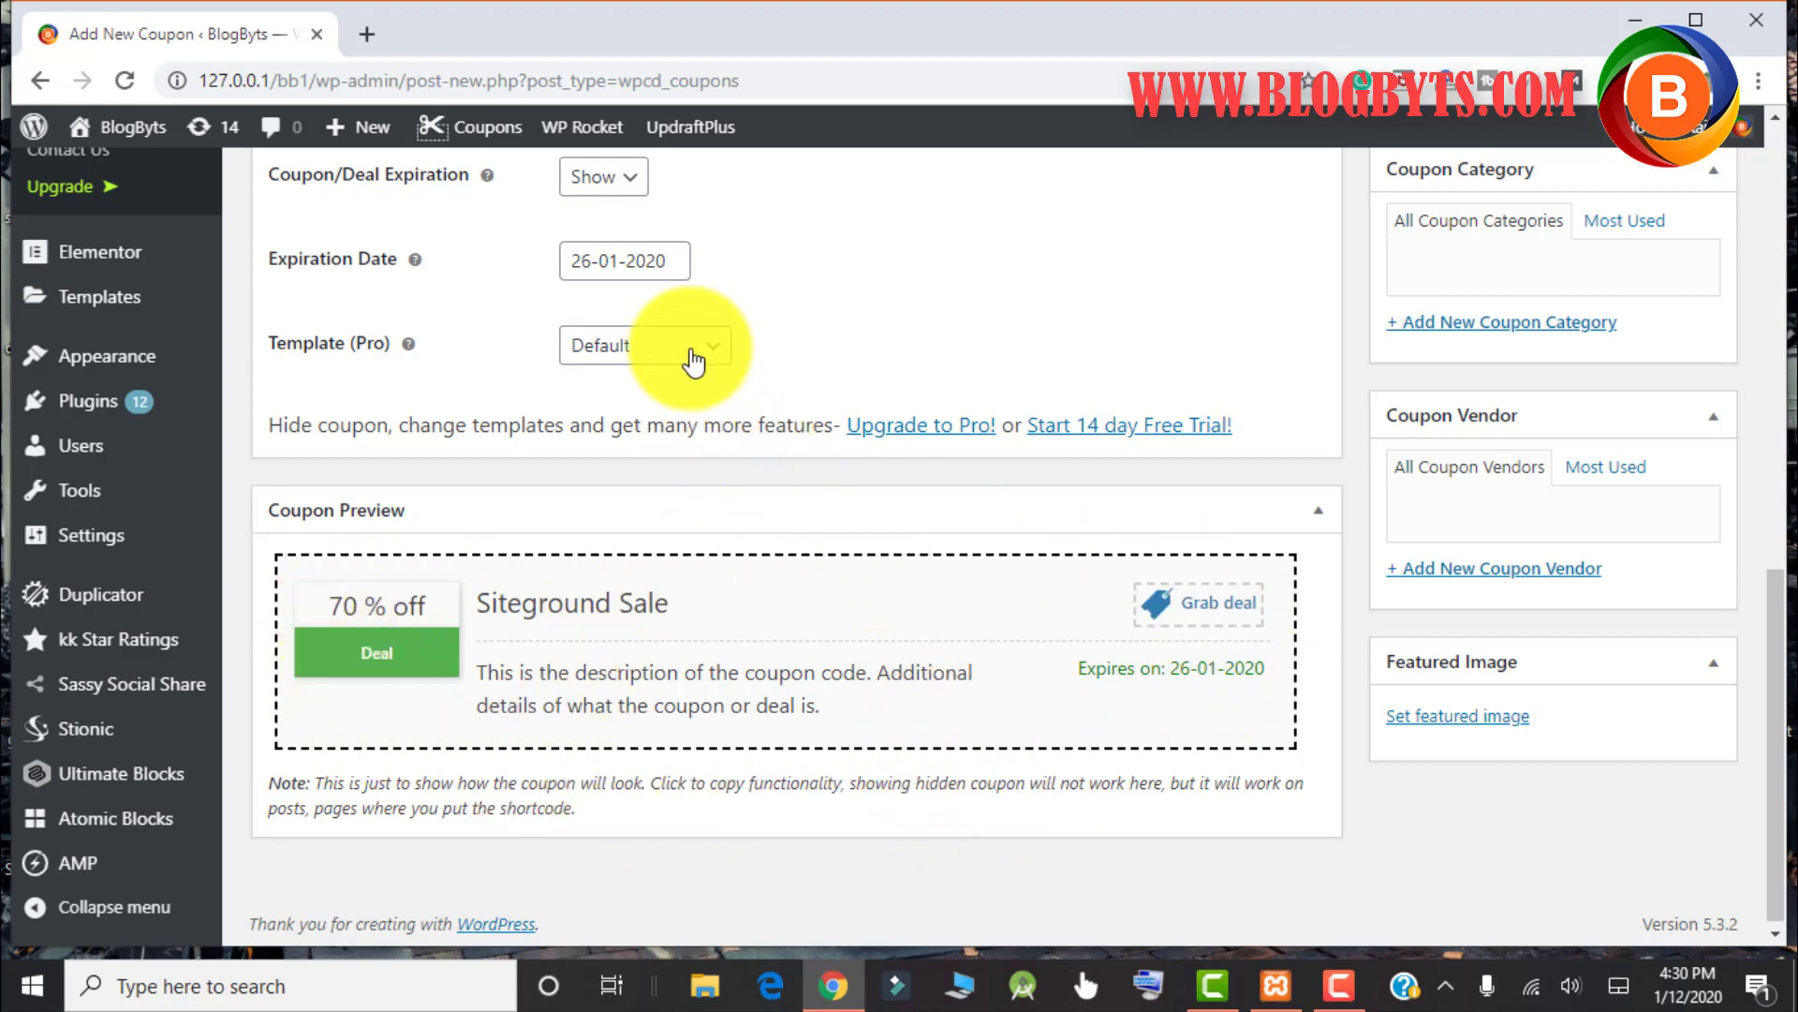
{"action": "left_click", "coordinate": [693, 361]}
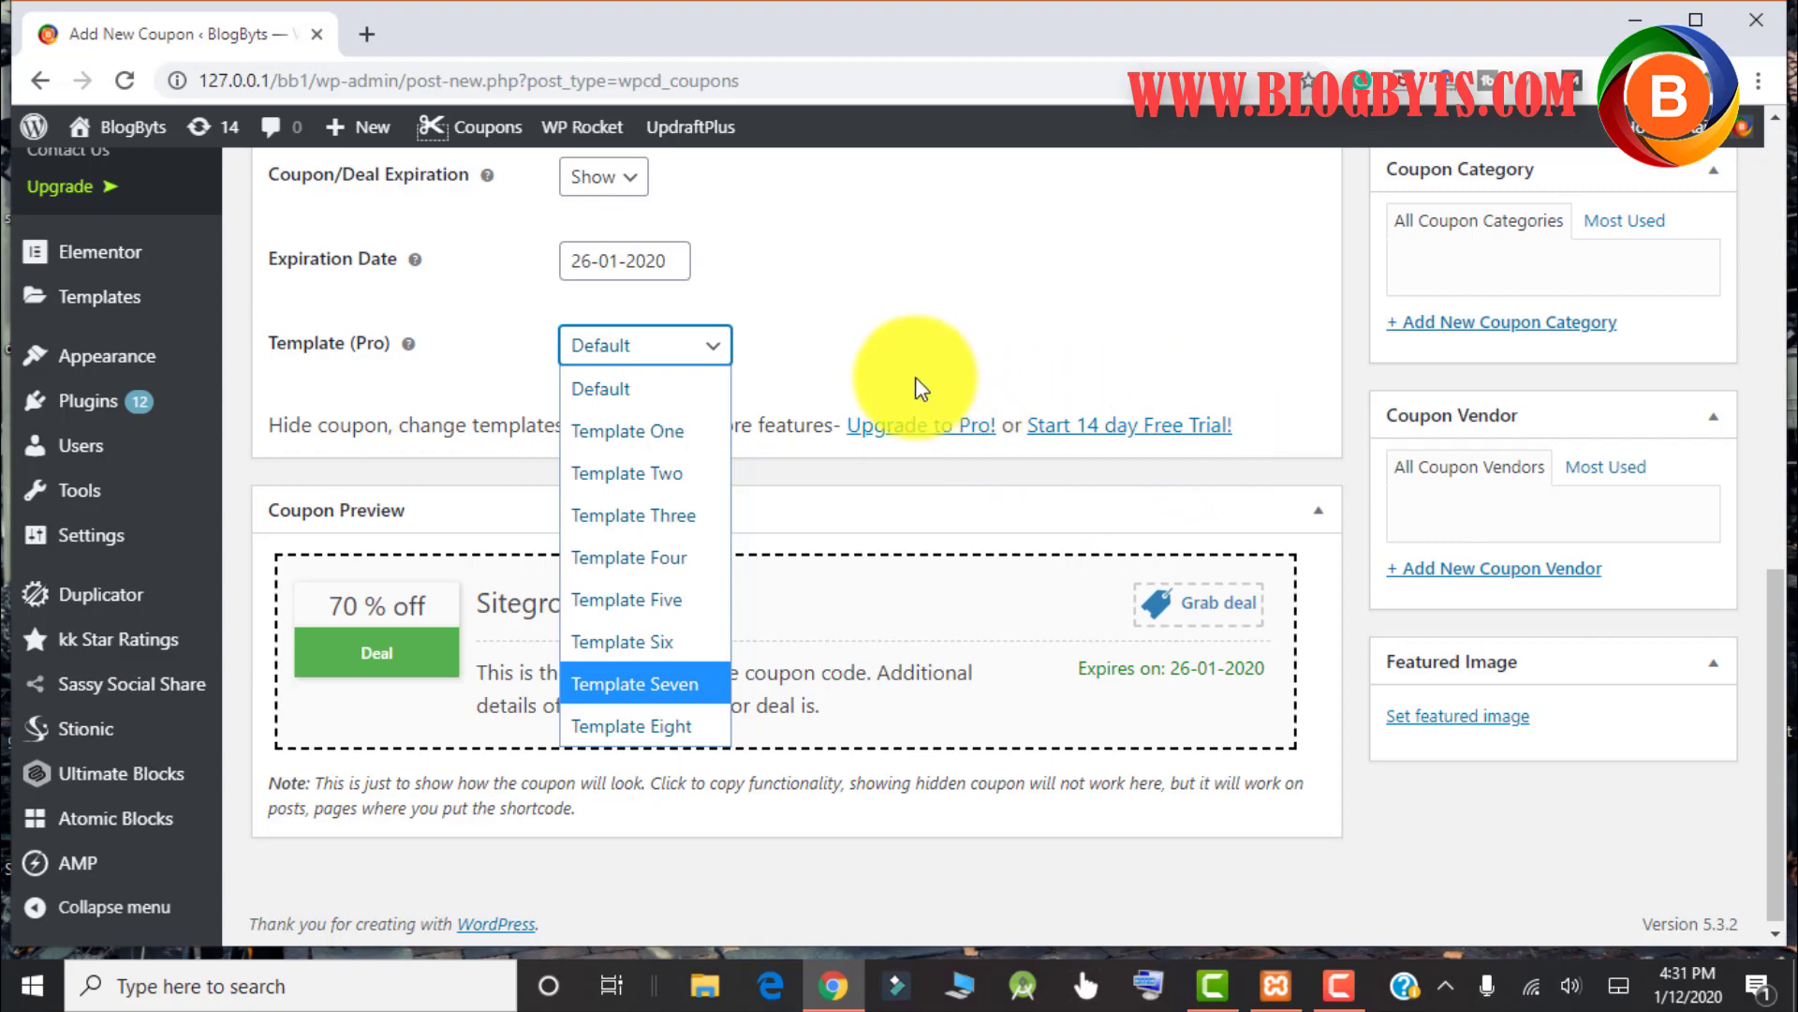
{"action": "key", "text": "Up"}
{"action": "key", "text": "Up"}
{"action": "left_click", "coordinate": [927, 348]}
{"action": "scroll", "coordinate": [795, 622], "scroll_direction": "up", "scroll_amount": 7}
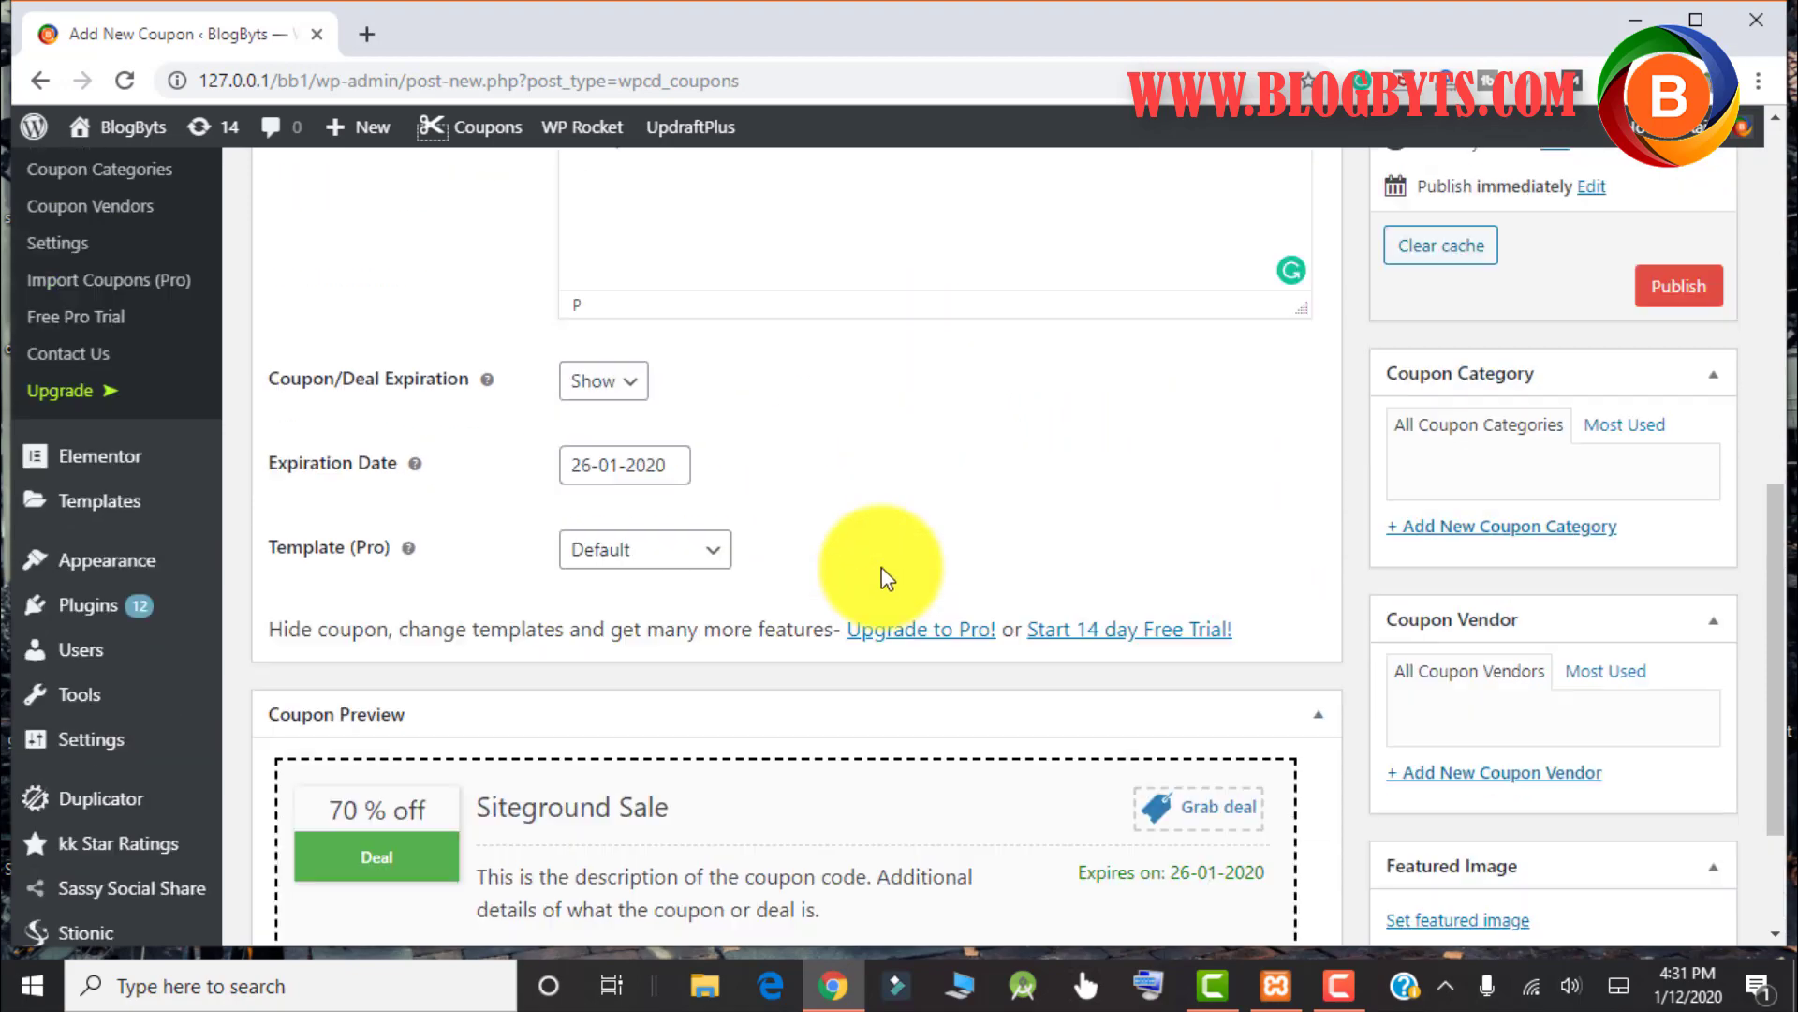
{"action": "scroll", "coordinate": [891, 562], "scroll_direction": "down", "scroll_amount": 5}
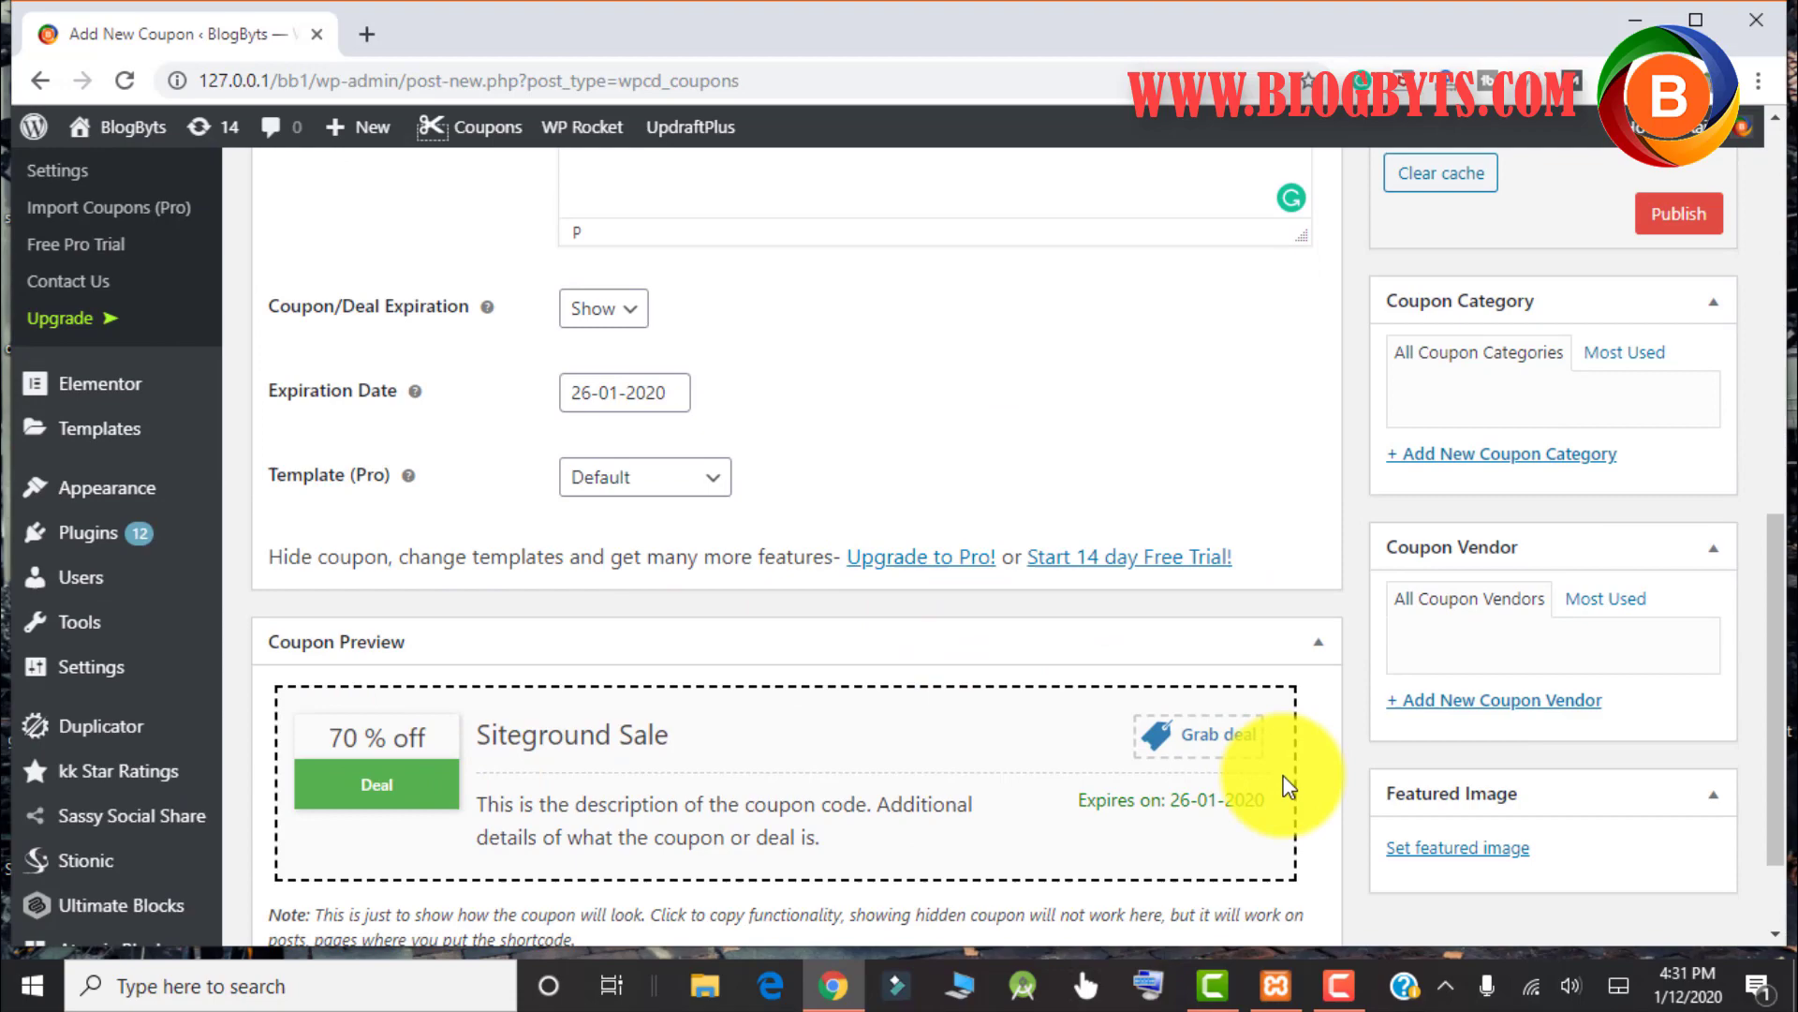
{"action": "scroll", "coordinate": [852, 605], "scroll_direction": "down", "scroll_amount": 2}
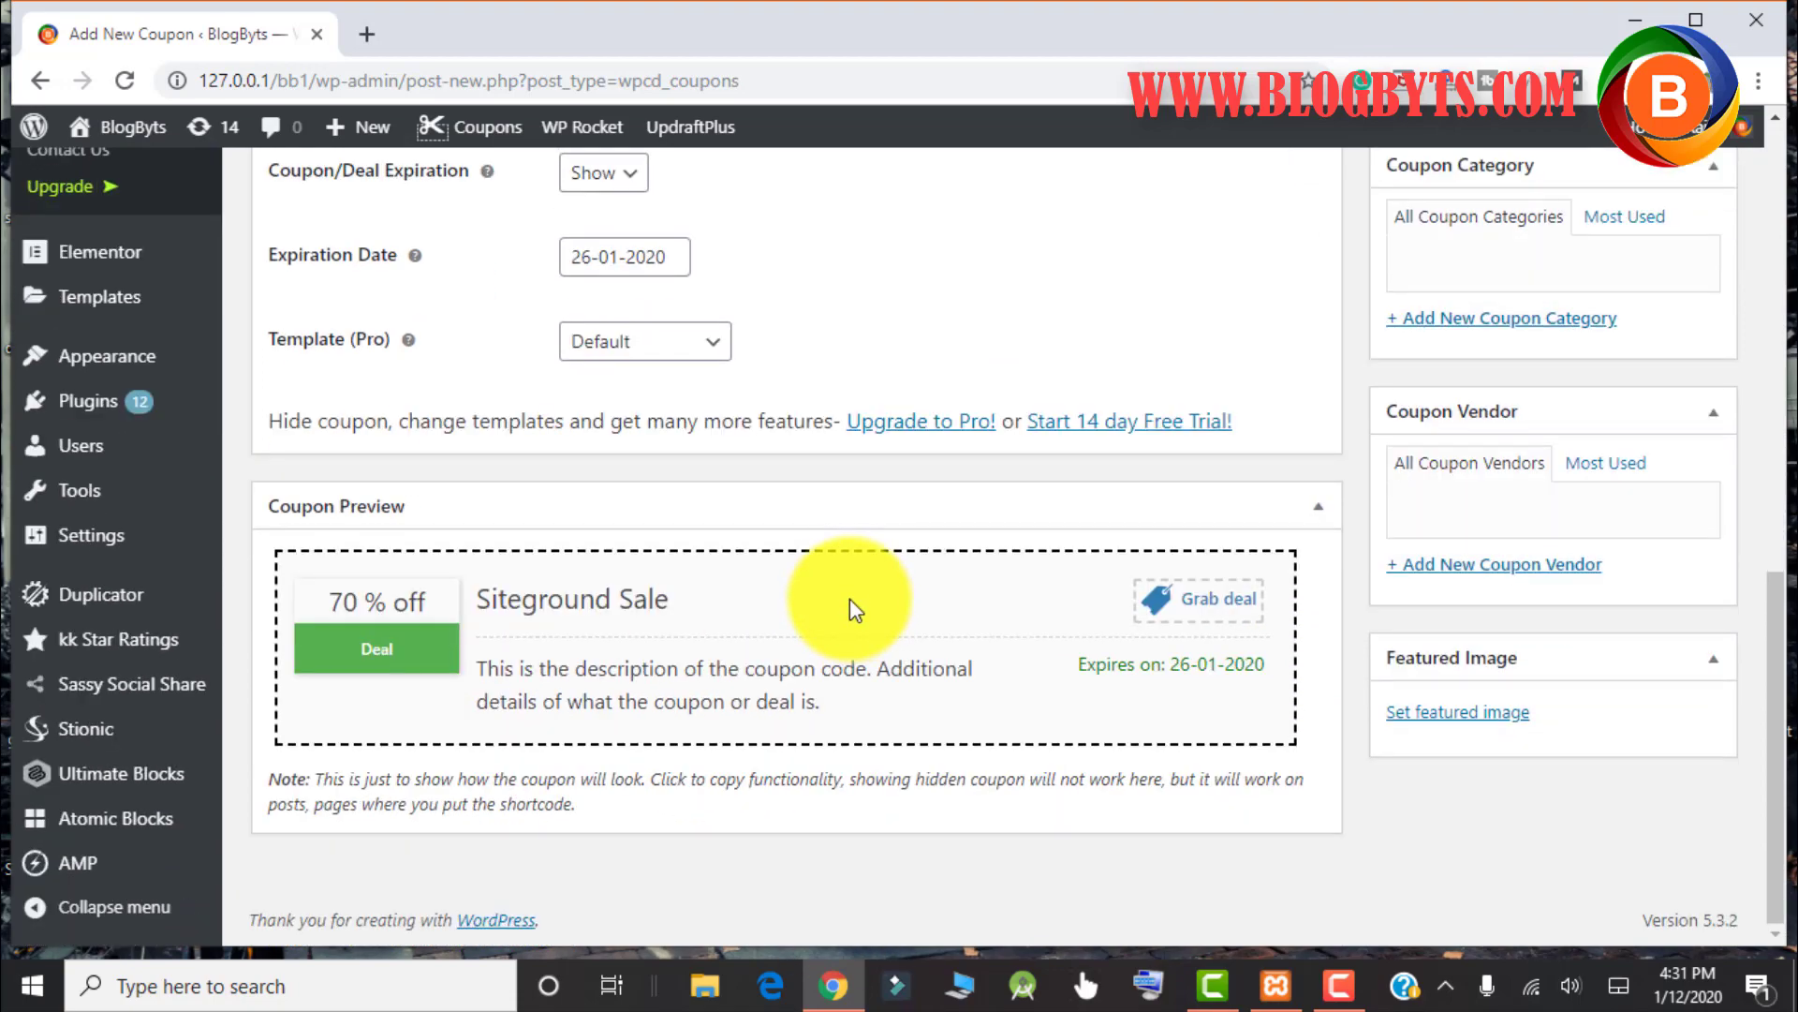
Publish the Siteground Sale coupon, generating the shortcode [wpcd_coupon id=2516]
{"action": "scroll", "coordinate": [842, 584], "scroll_direction": "up", "scroll_amount": 12}
{"action": "scroll", "coordinate": [845, 585], "scroll_direction": "down", "scroll_amount": 7}
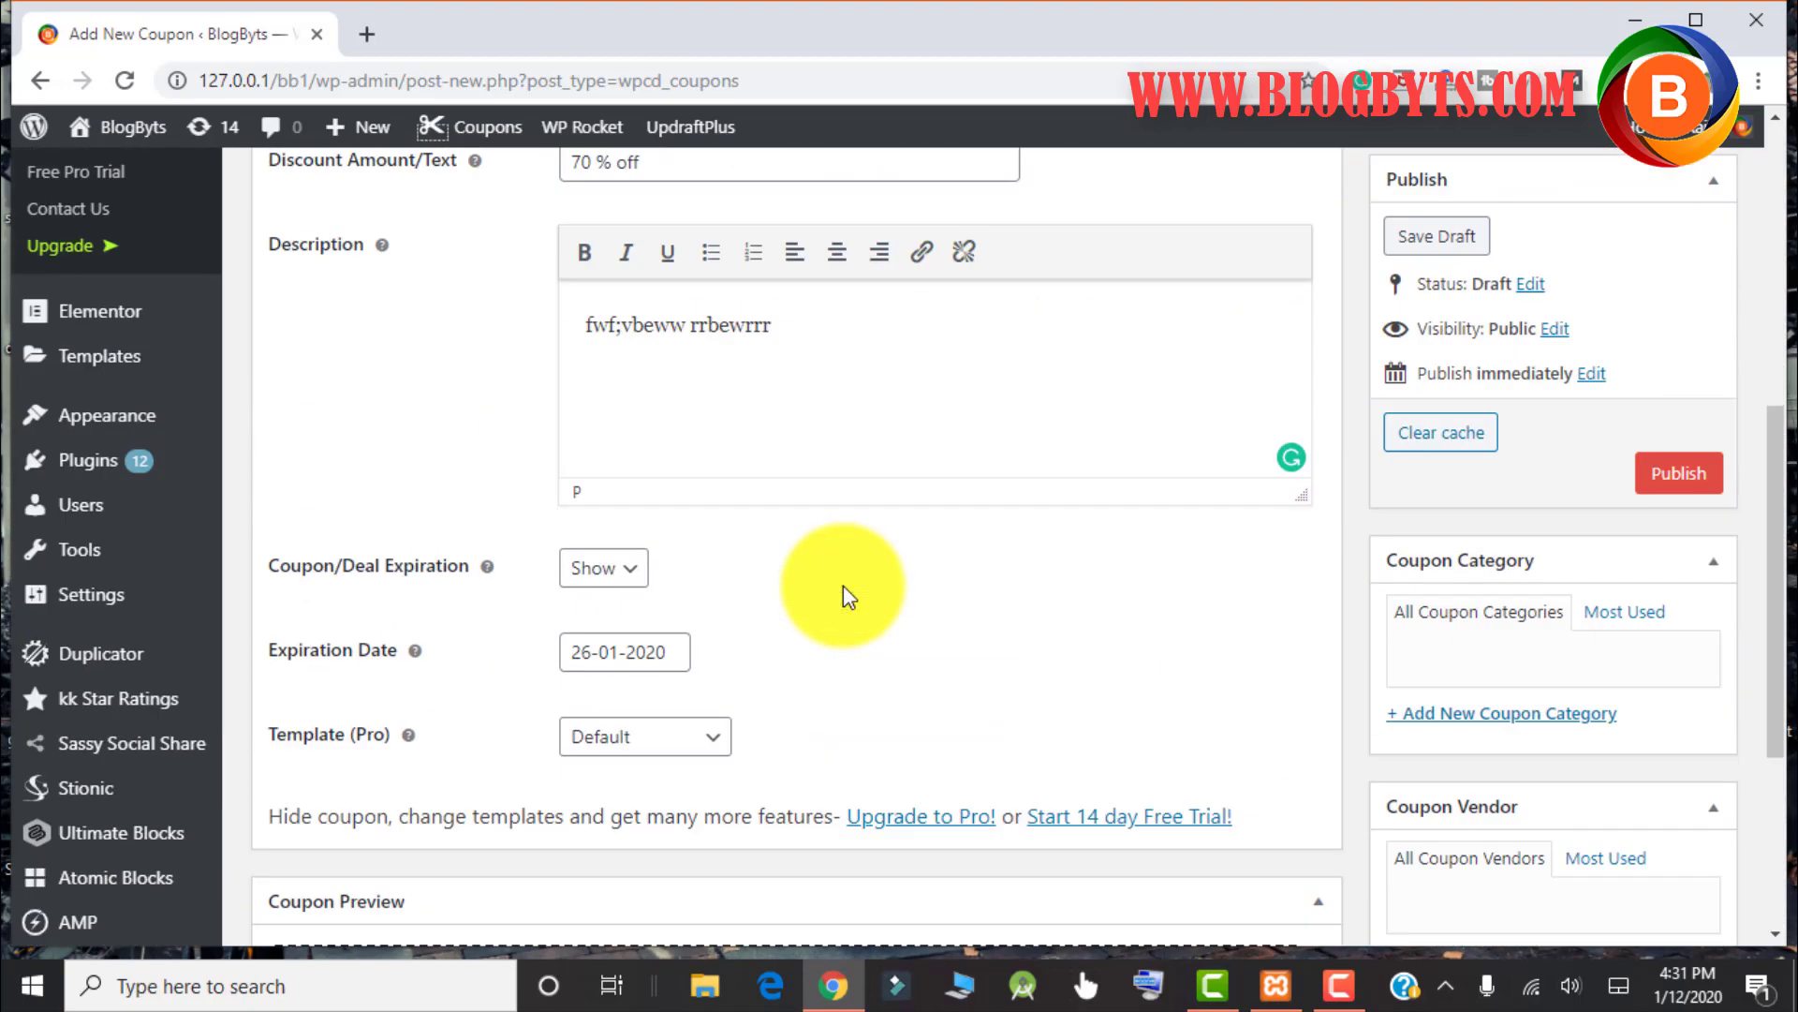
{"action": "left_click", "coordinate": [1680, 475]}
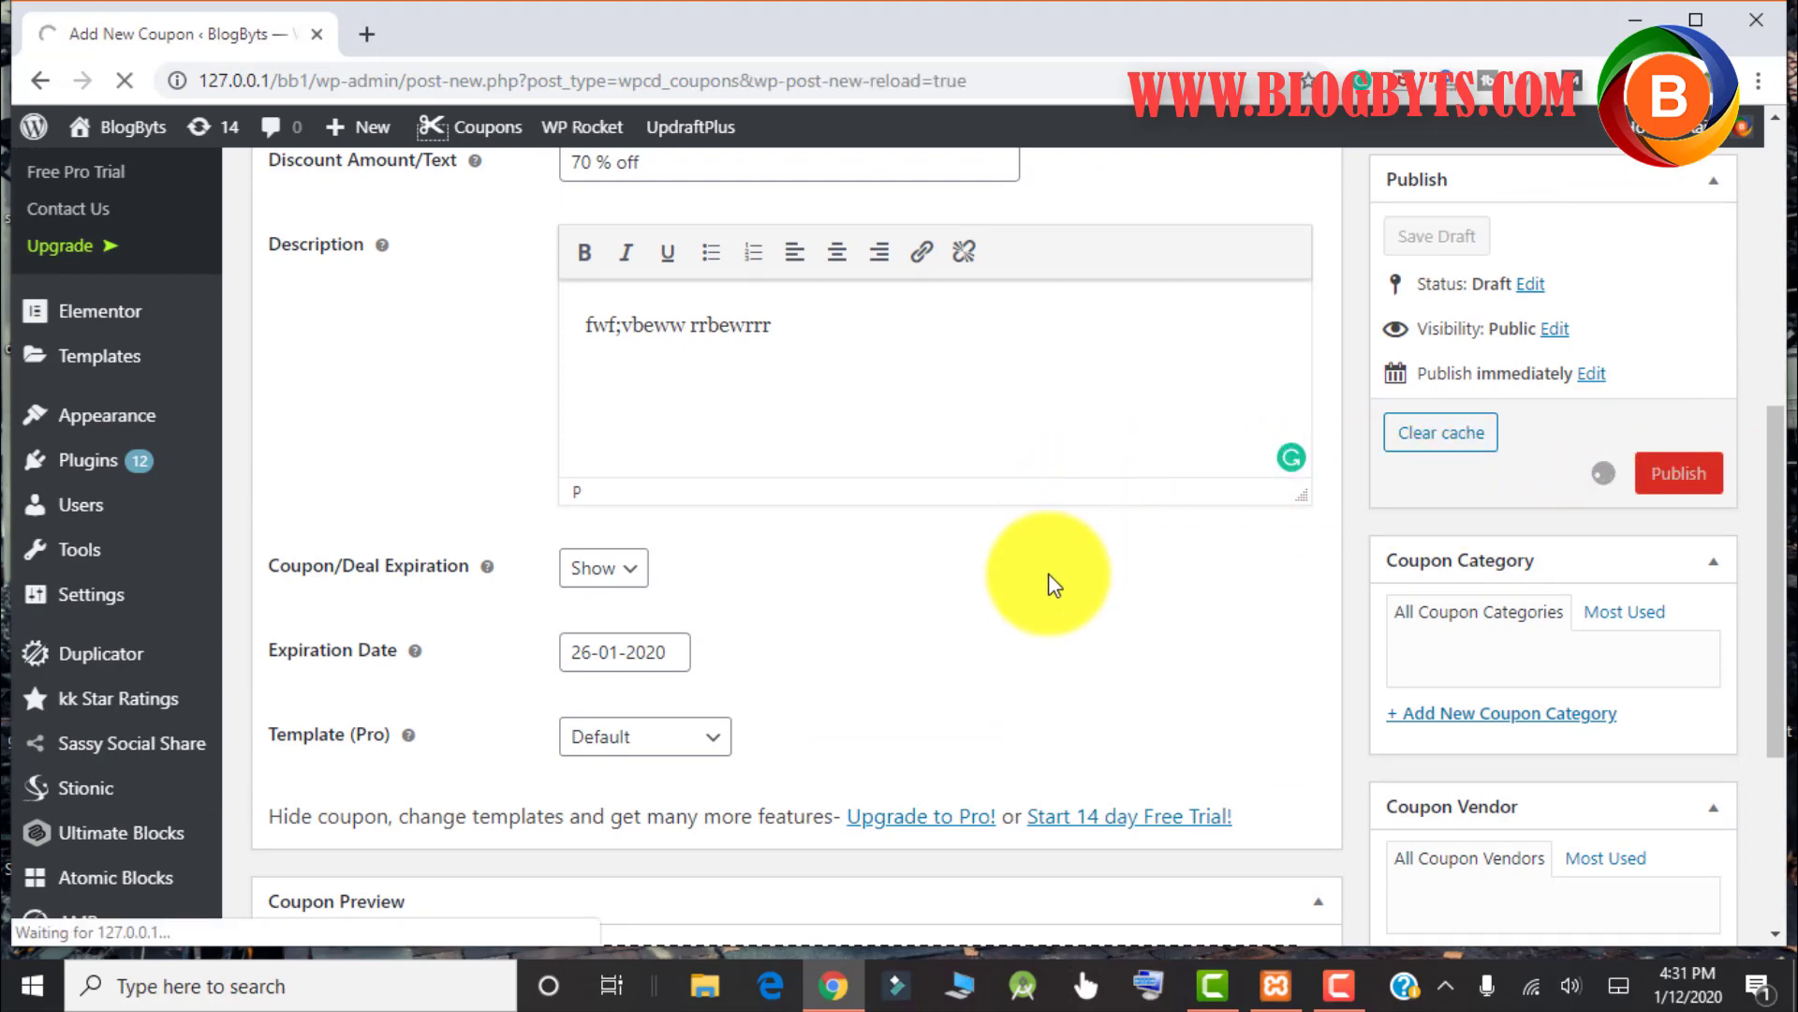
{"action": "scroll", "coordinate": [1037, 543], "scroll_direction": "up", "scroll_amount": 5}
{"action": "scroll", "coordinate": [1038, 543], "scroll_direction": "up", "scroll_amount": 1}
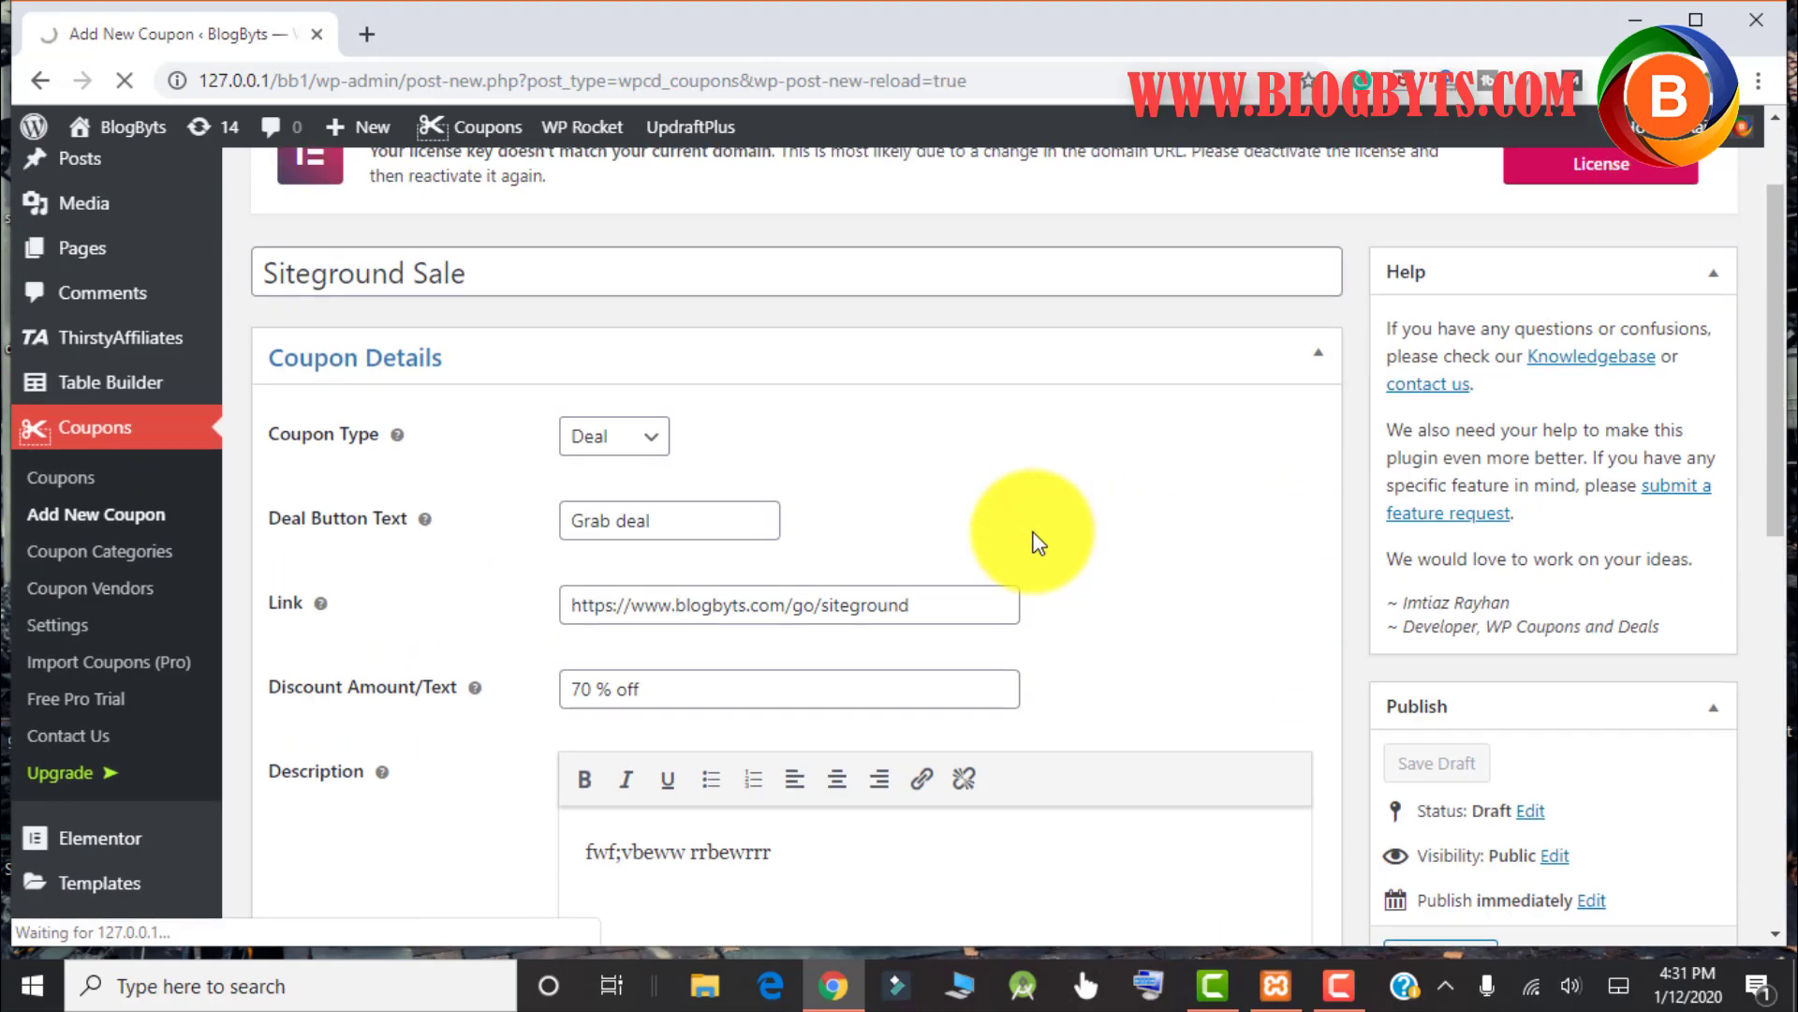
{"action": "scroll", "coordinate": [1038, 543], "scroll_direction": "up", "scroll_amount": 2}
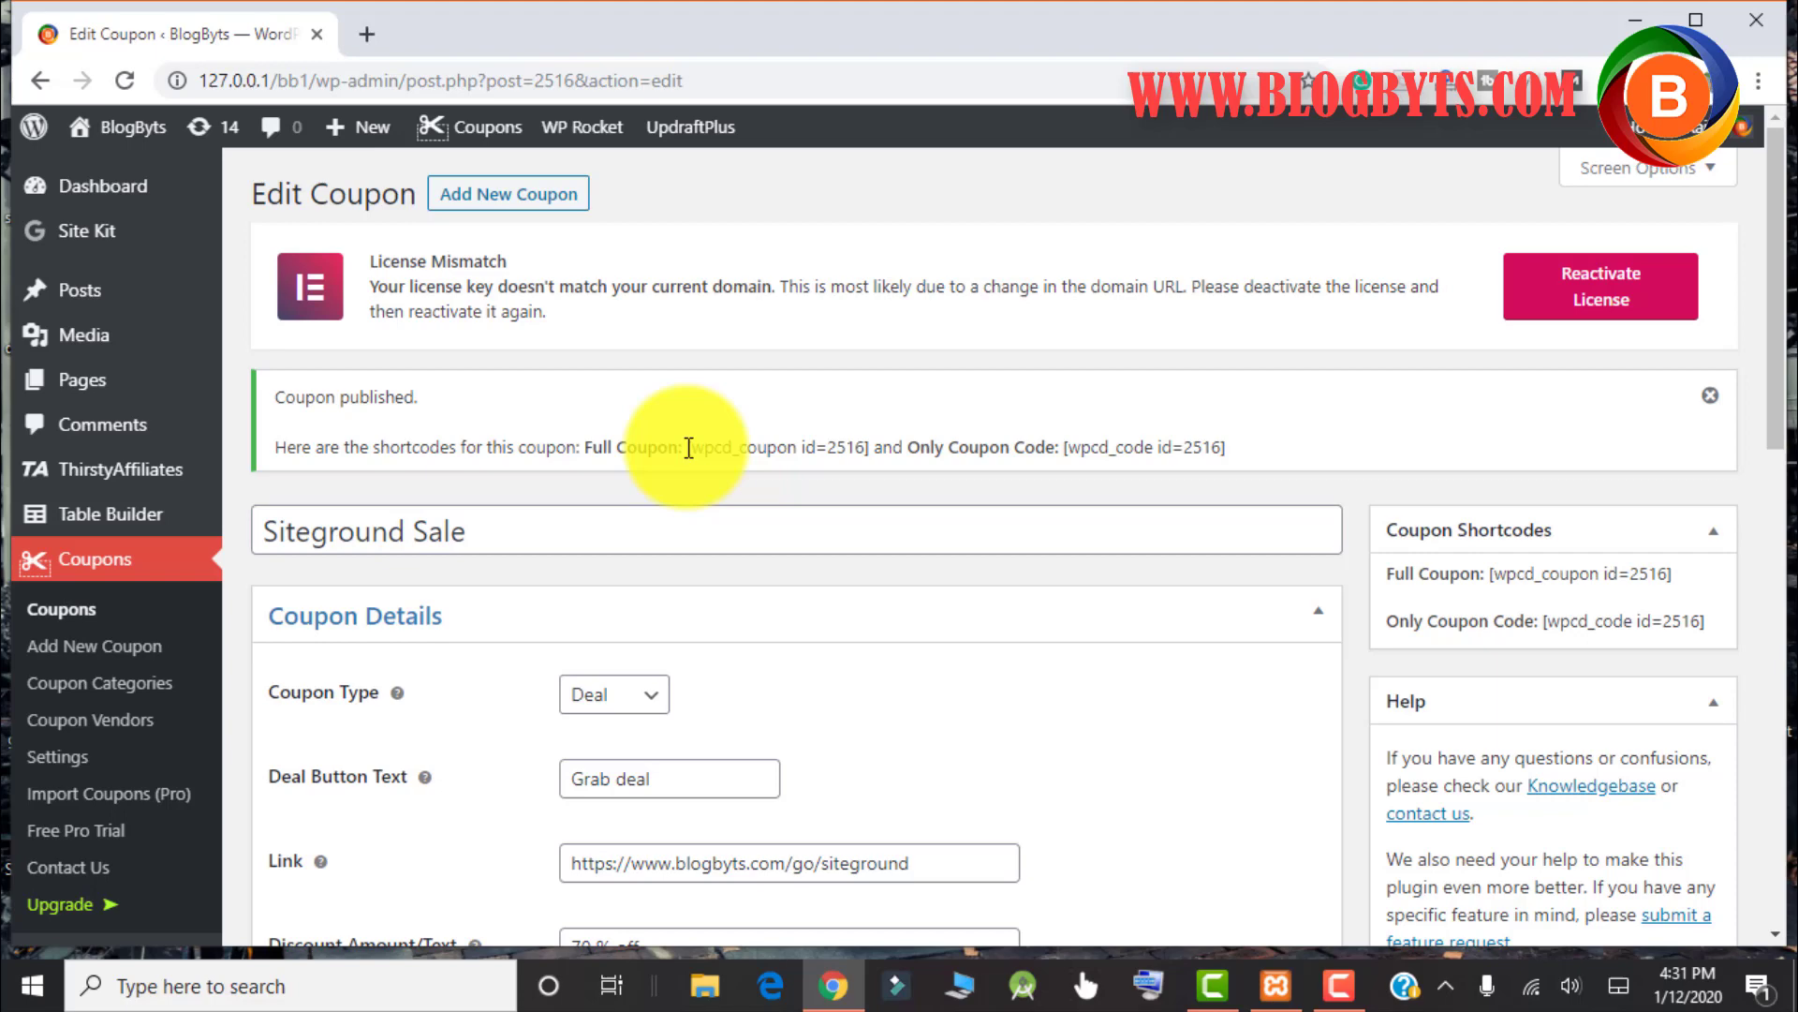
Select the [wpcd_coupon id=2516] shortcode in the 'Coupon published' notice
{"action": "left_click_drag", "start_coordinate": [689, 448], "coordinate": [873, 454]}
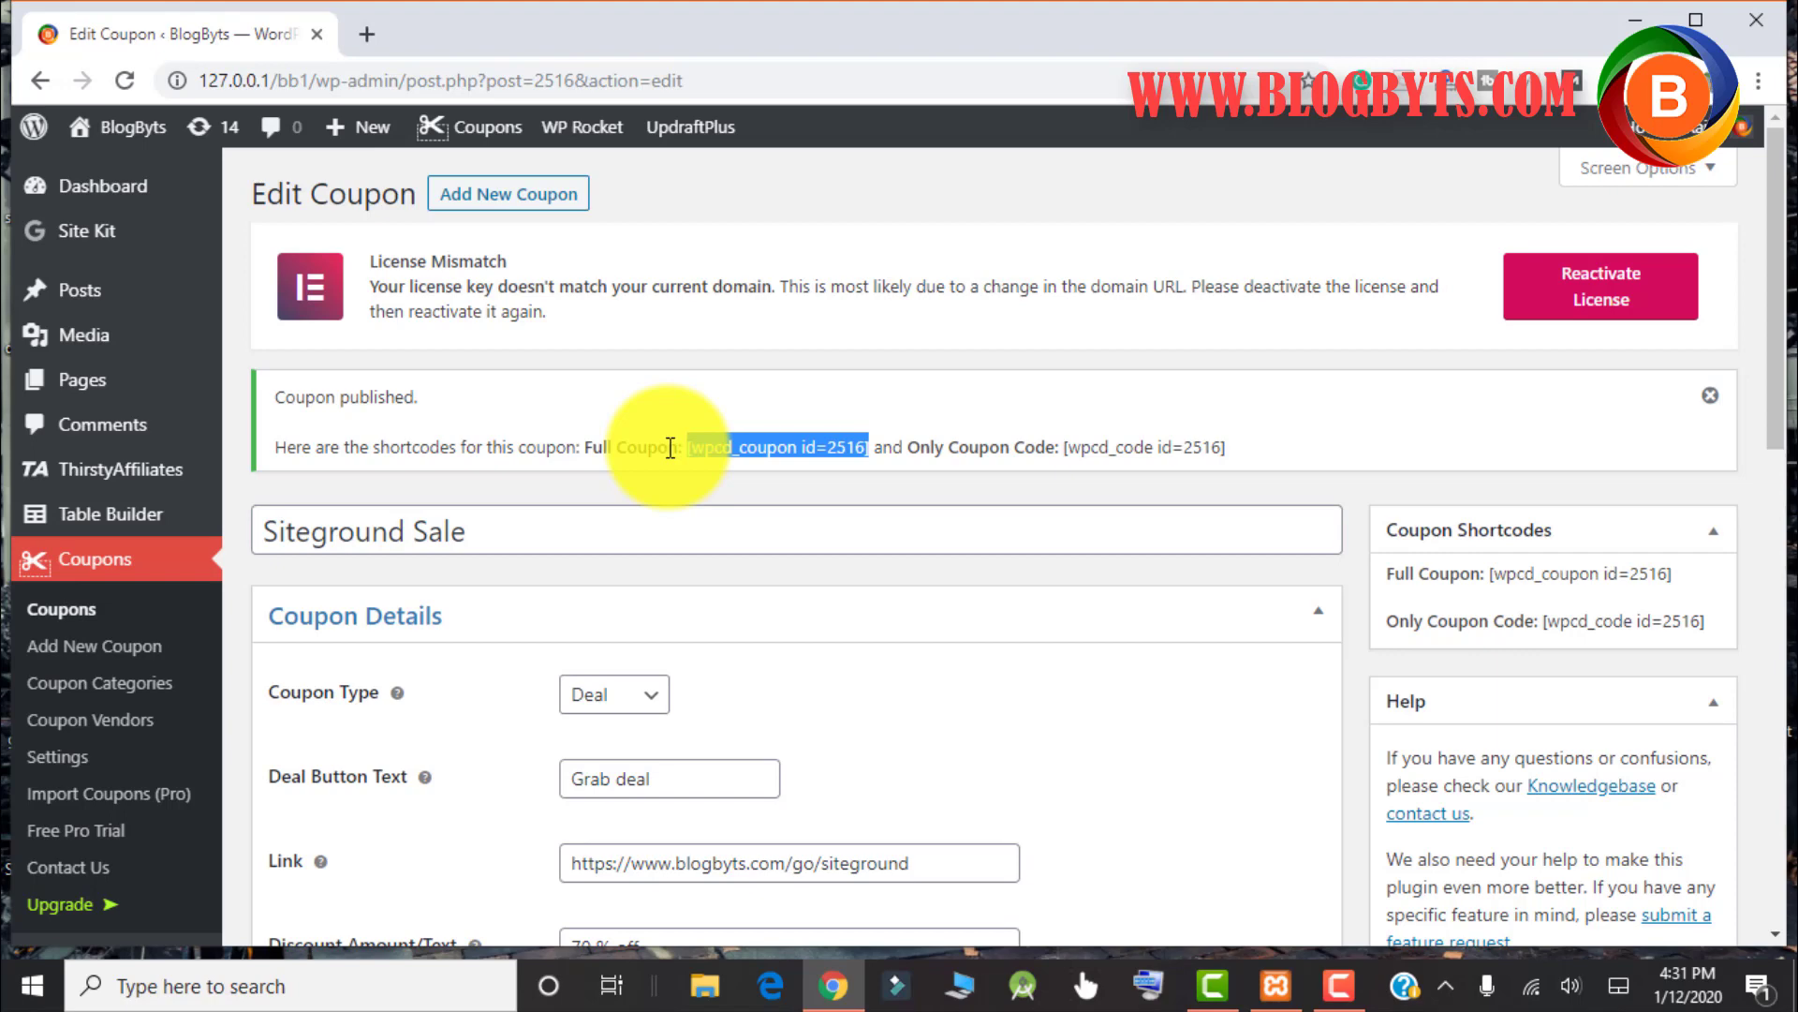
{"action": "mouse_move", "coordinate": [134, 314]}
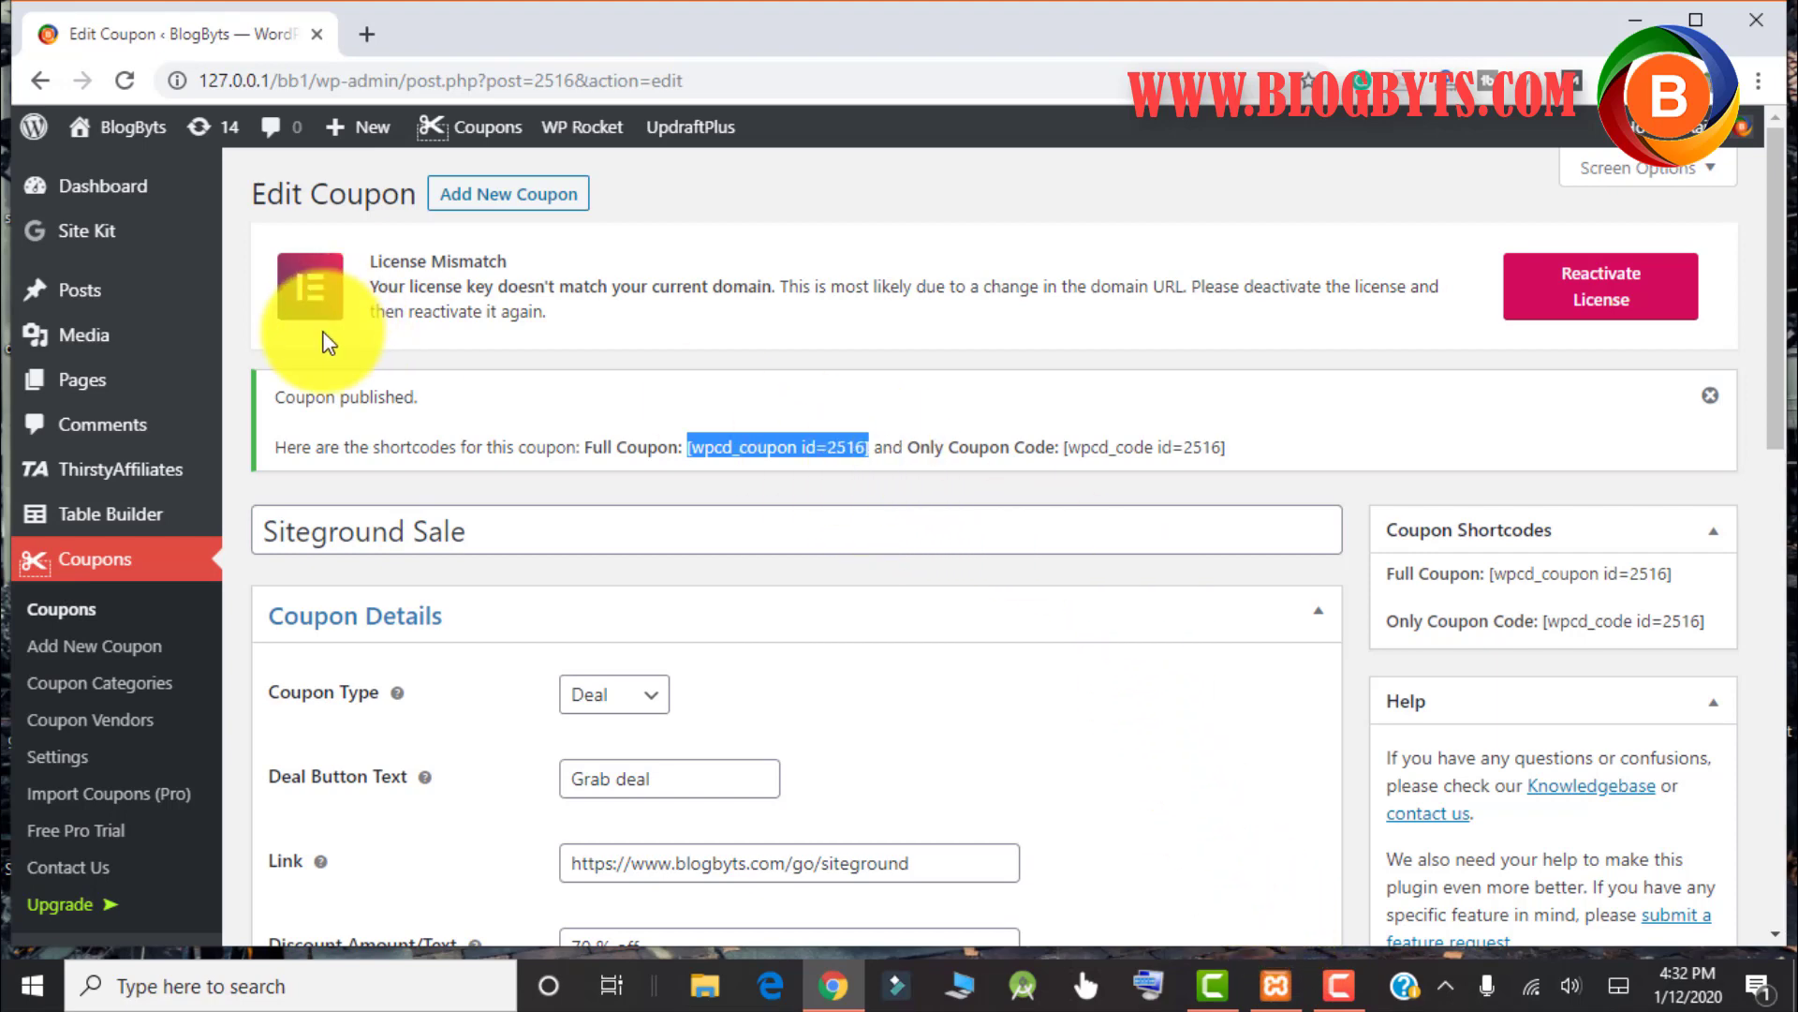
{"action": "mouse_move", "coordinate": [84, 302]}
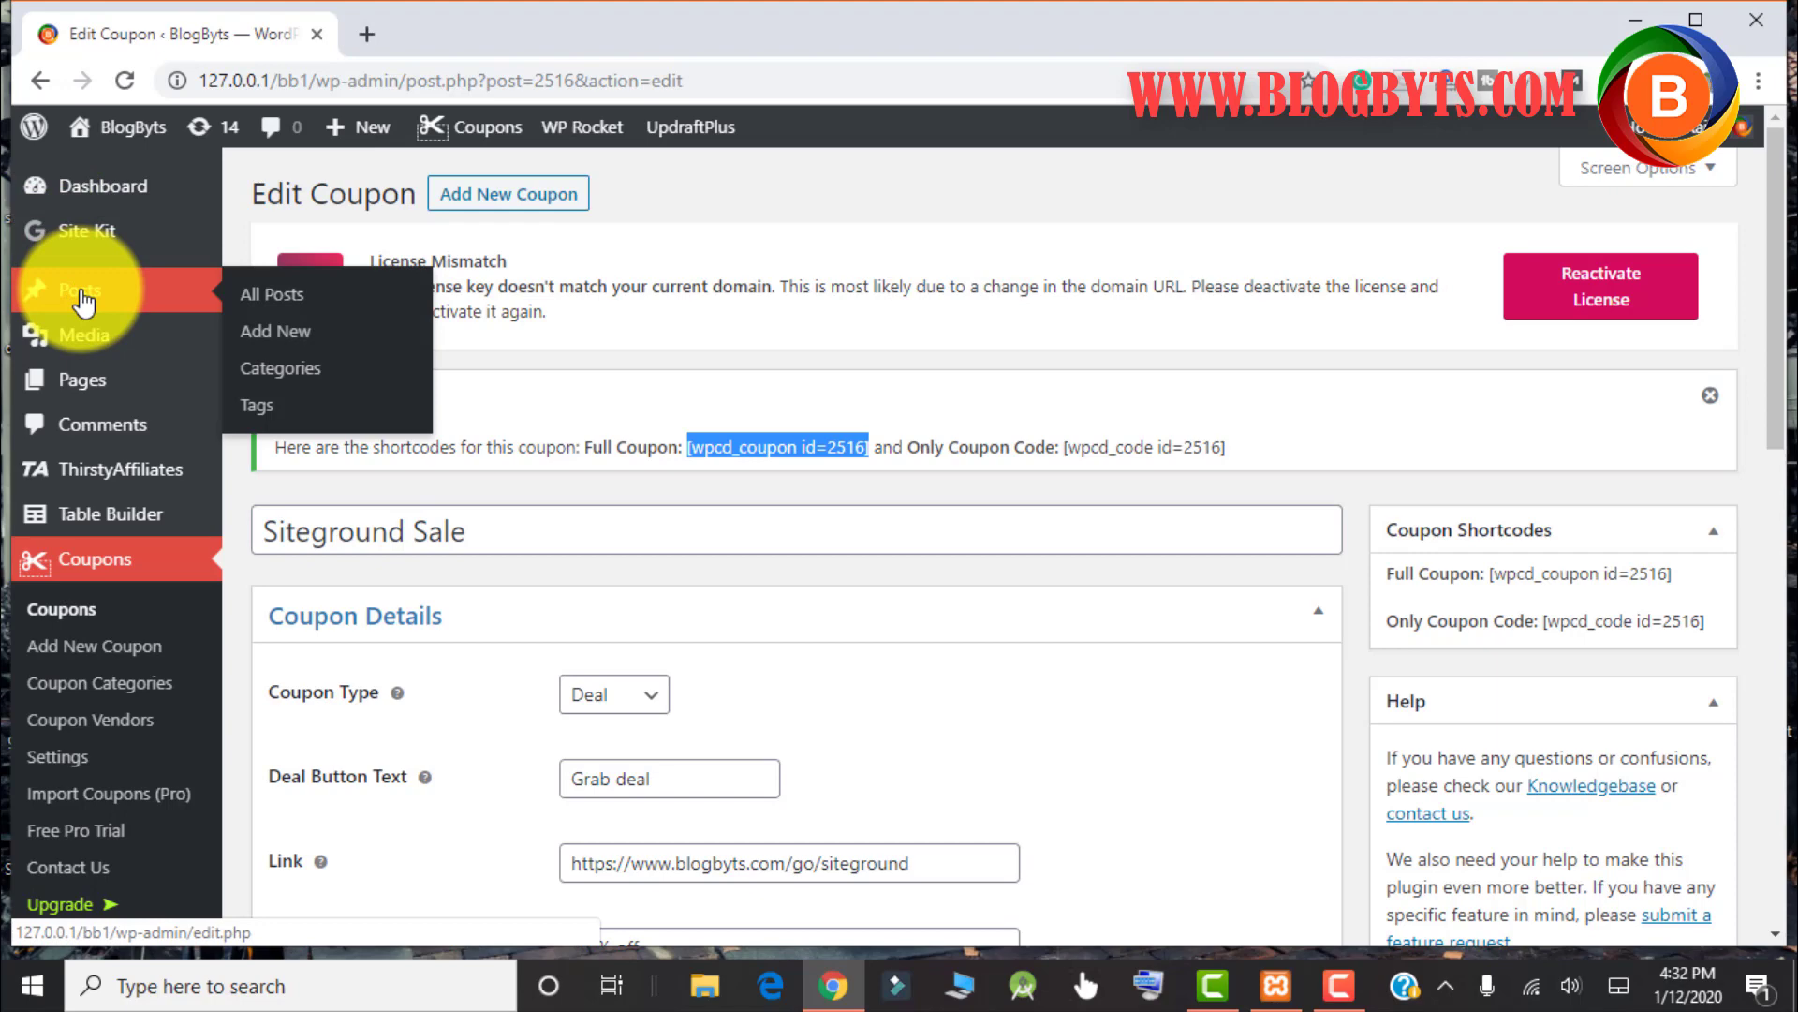
Open 'Rank Math Vs Yoast SEO : The battle of best SEO plugin' from All Posts for editing
{"action": "left_click", "coordinate": [279, 306]}
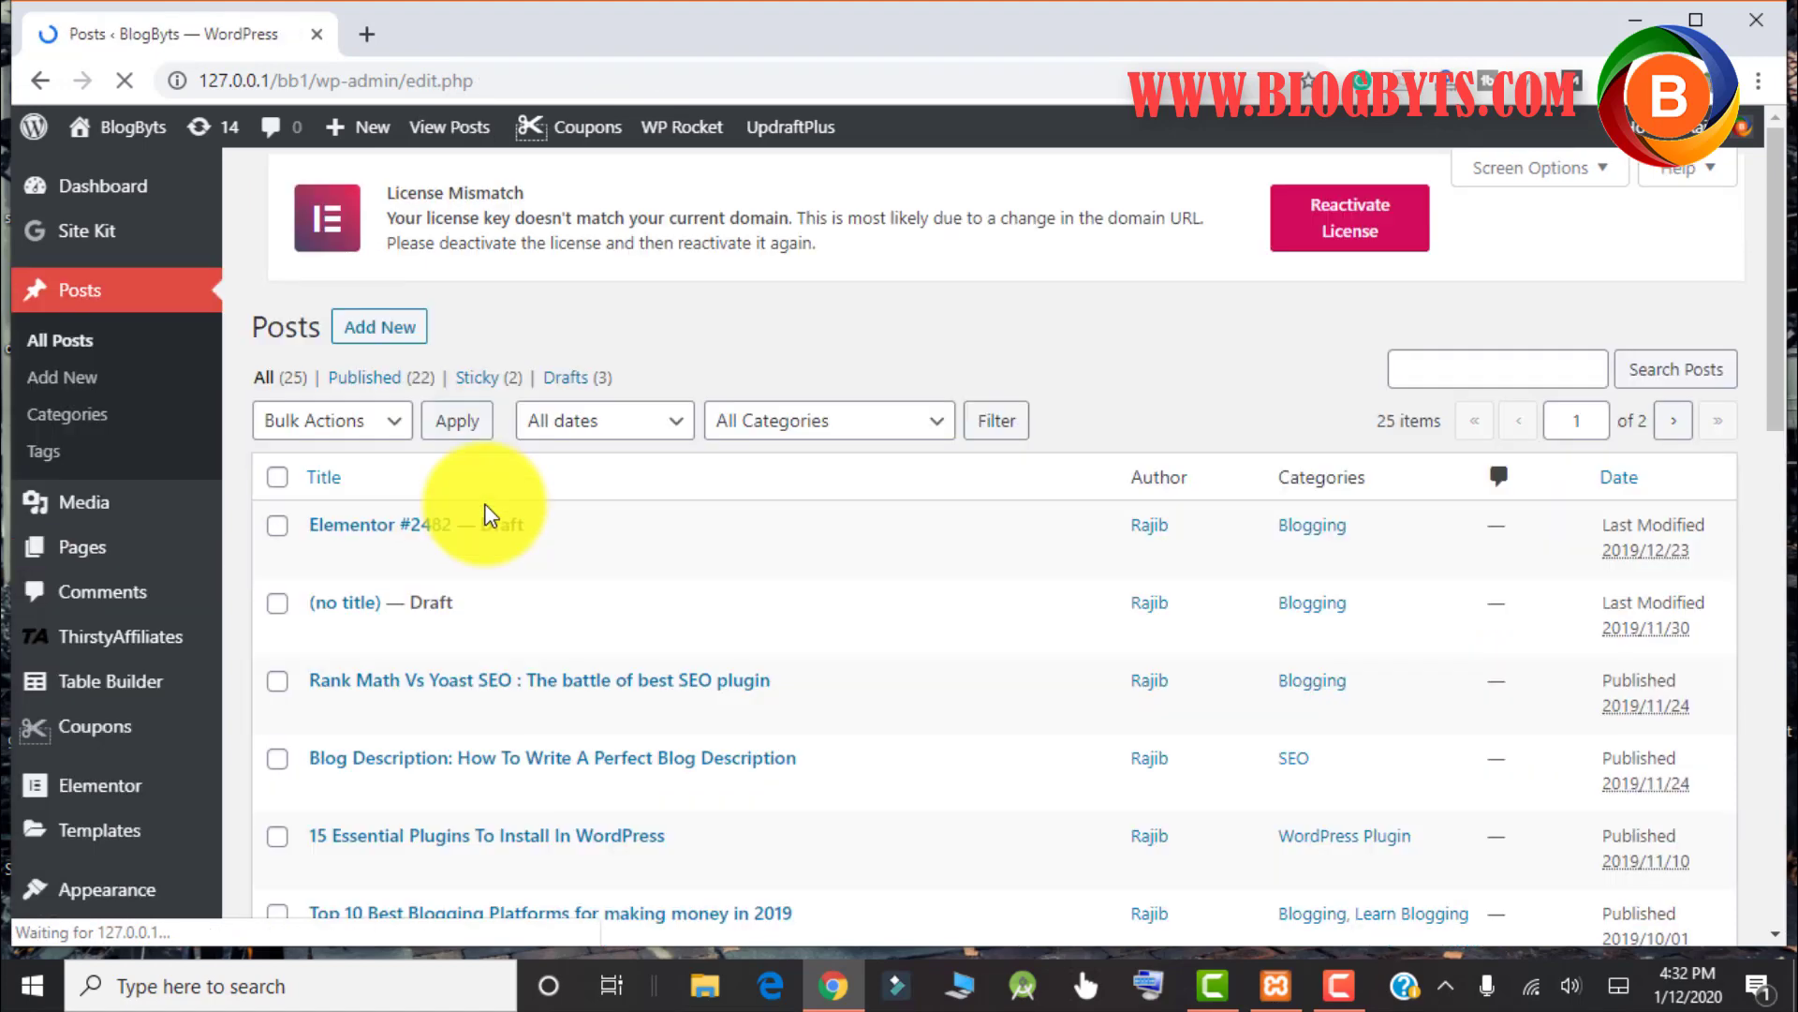
{"action": "scroll", "coordinate": [643, 341], "scroll_direction": "down", "scroll_amount": 3}
{"action": "left_click", "coordinate": [622, 436]}
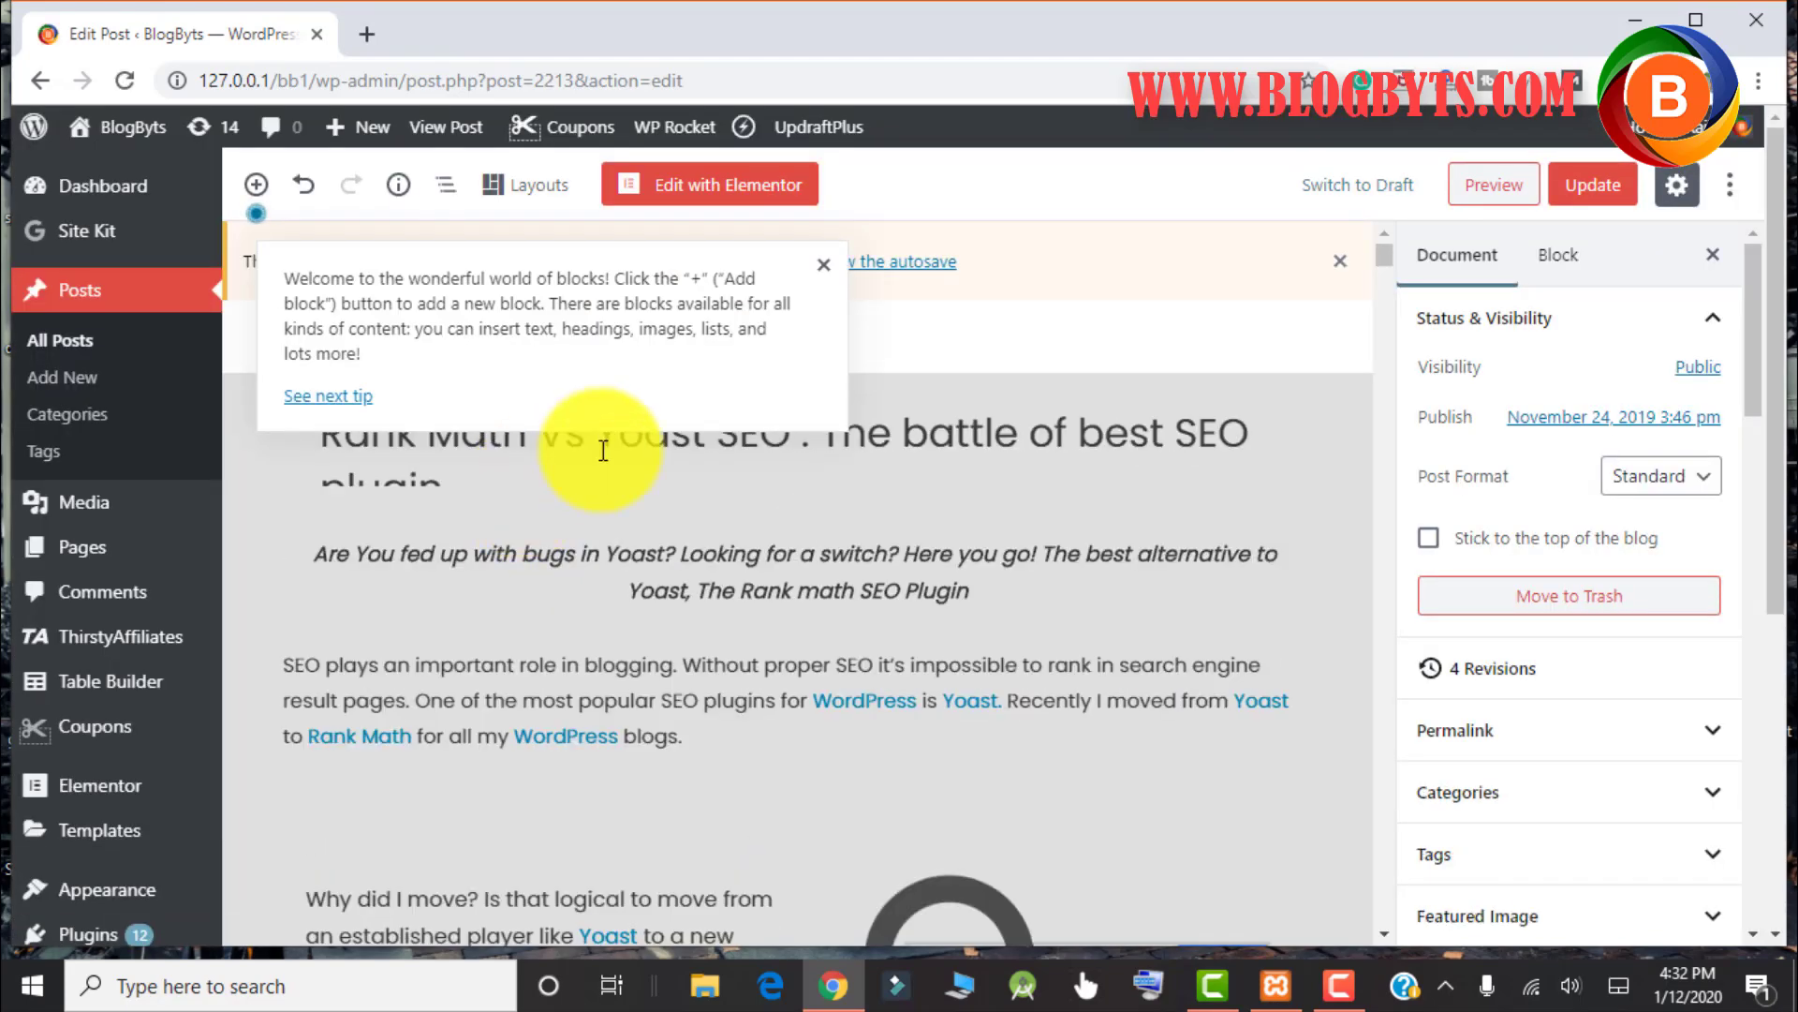
Paste [wpcd_coupon id=2516] in a new paragraph after the SEO plugin paragraph and update the post
{"action": "scroll", "coordinate": [825, 553], "scroll_direction": "down", "scroll_amount": 10}
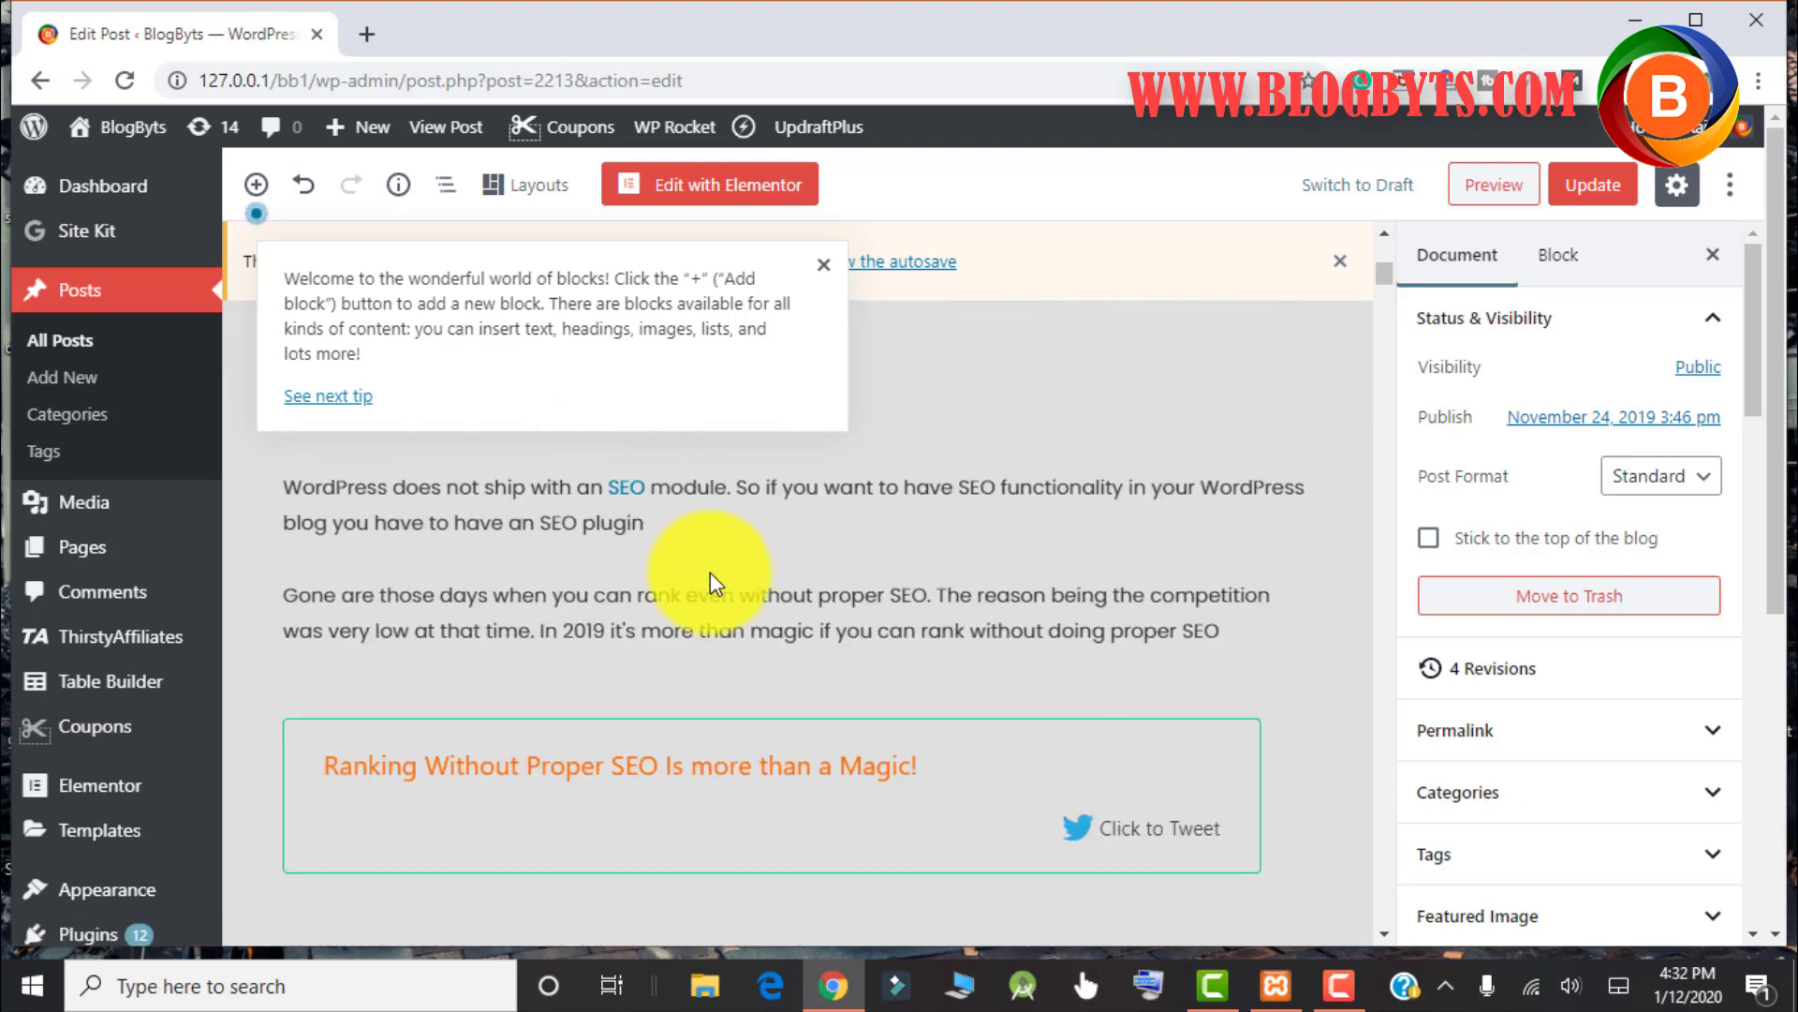
{"action": "left_click", "coordinate": [723, 518]}
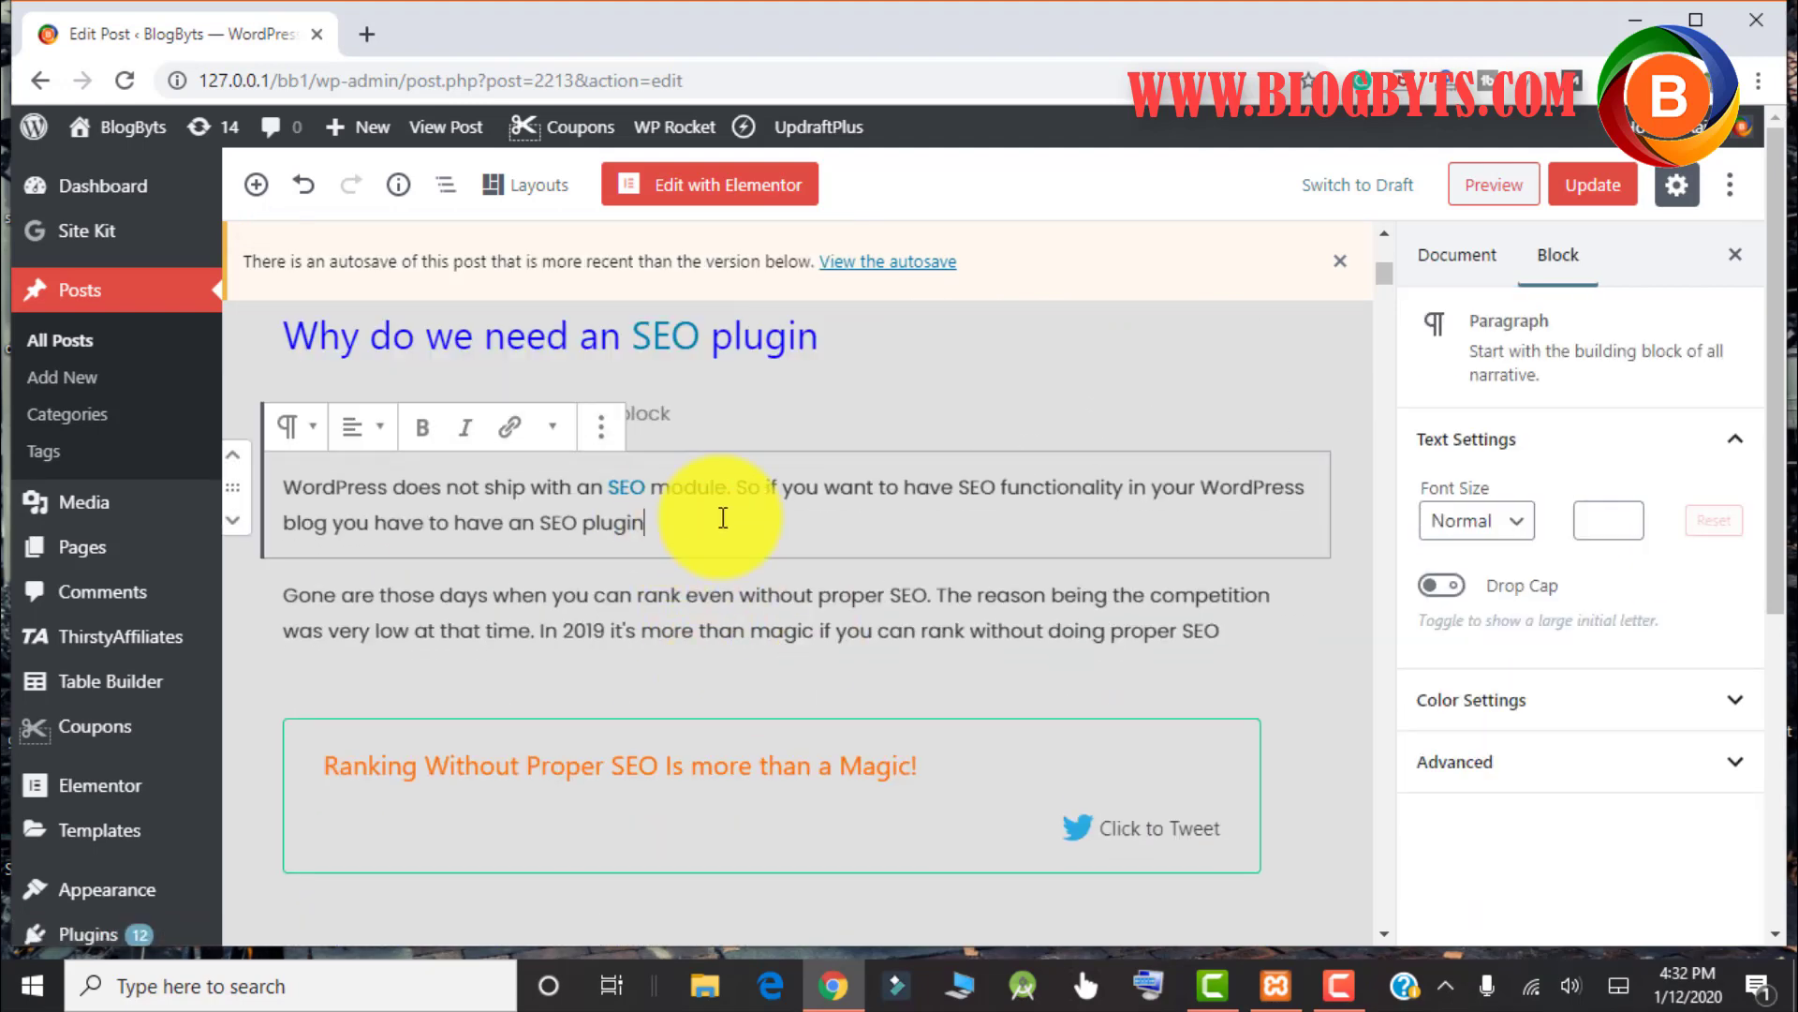
{"action": "key", "text": "Return"}
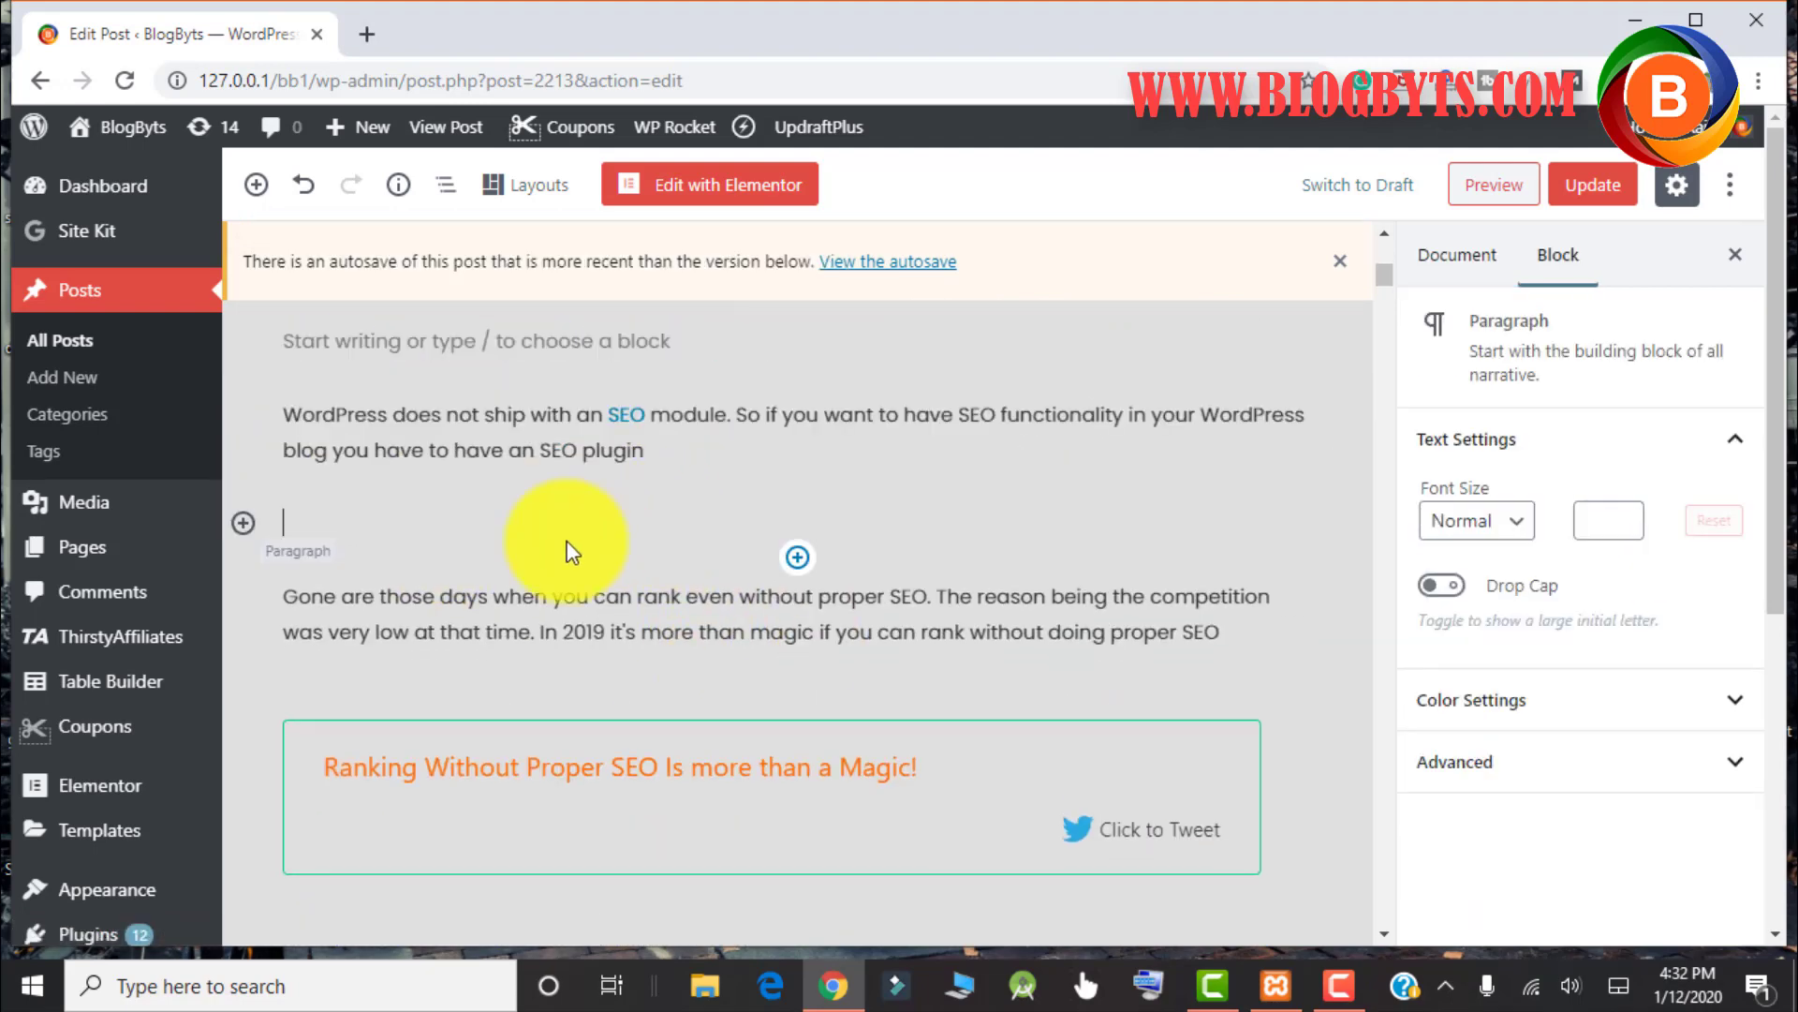
{"action": "type", "text": "[wpcd_coupon id=2516]"}
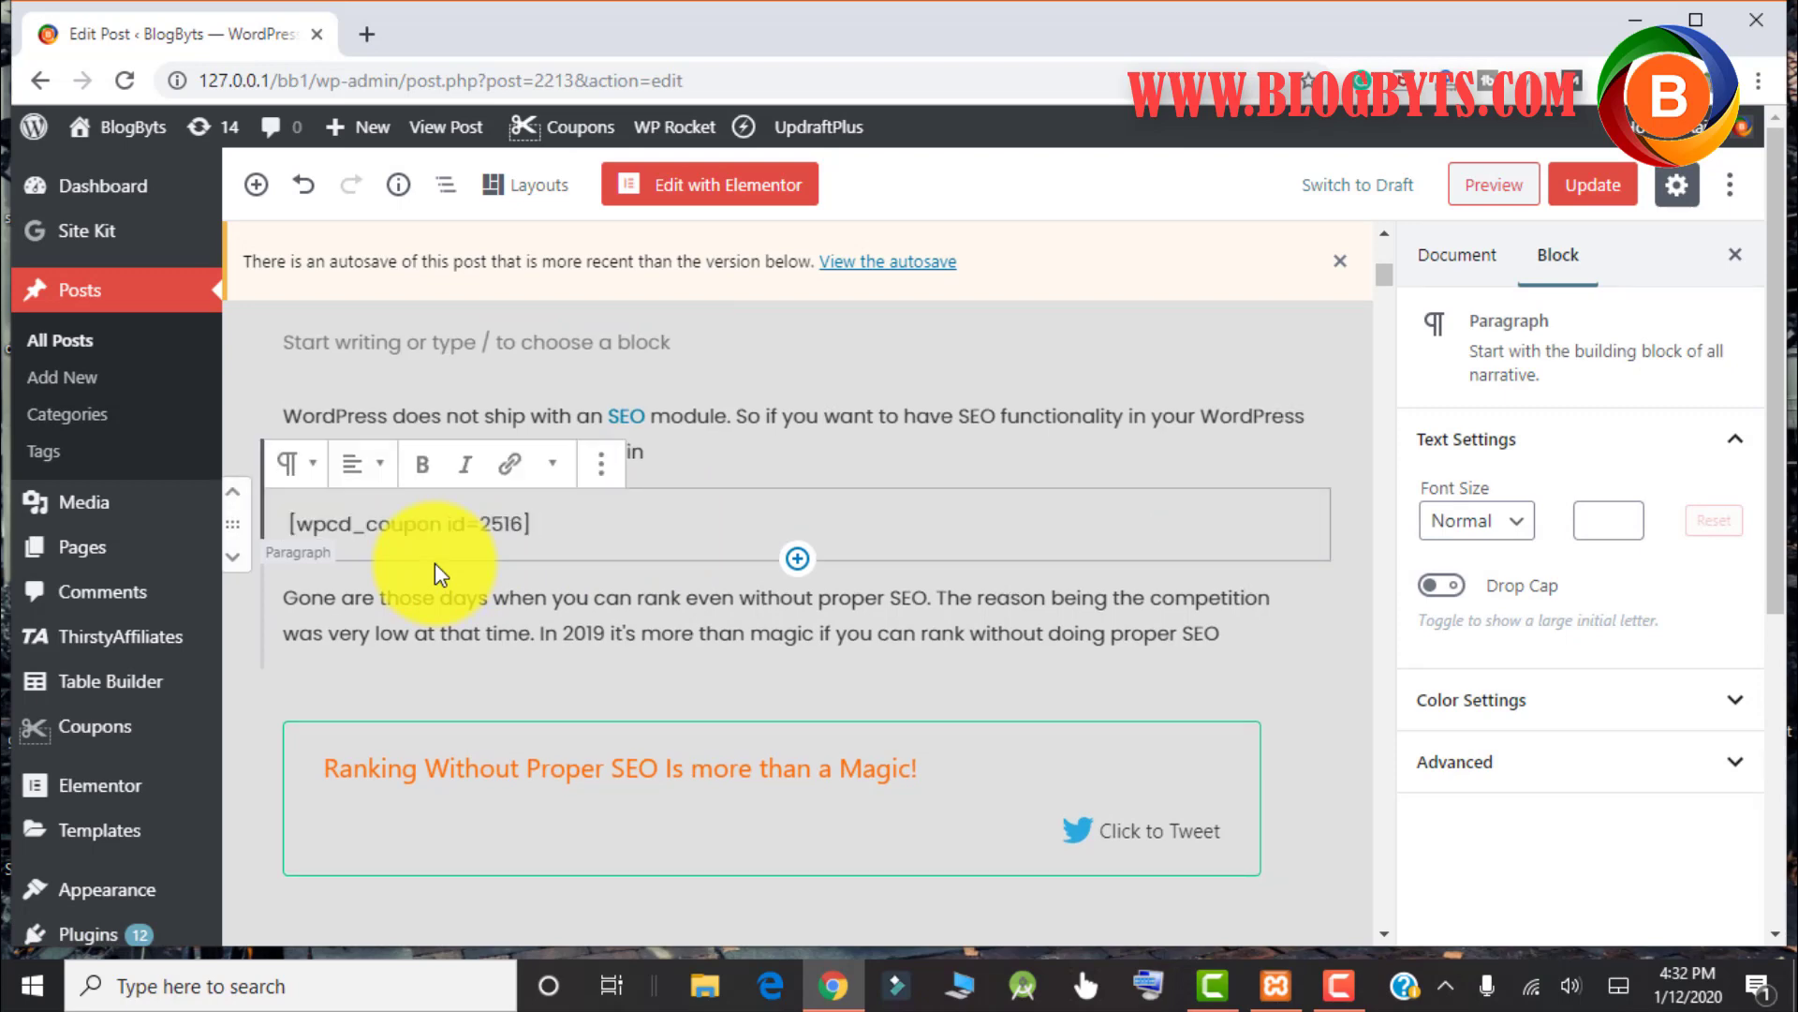
{"action": "left_click", "coordinate": [1585, 199]}
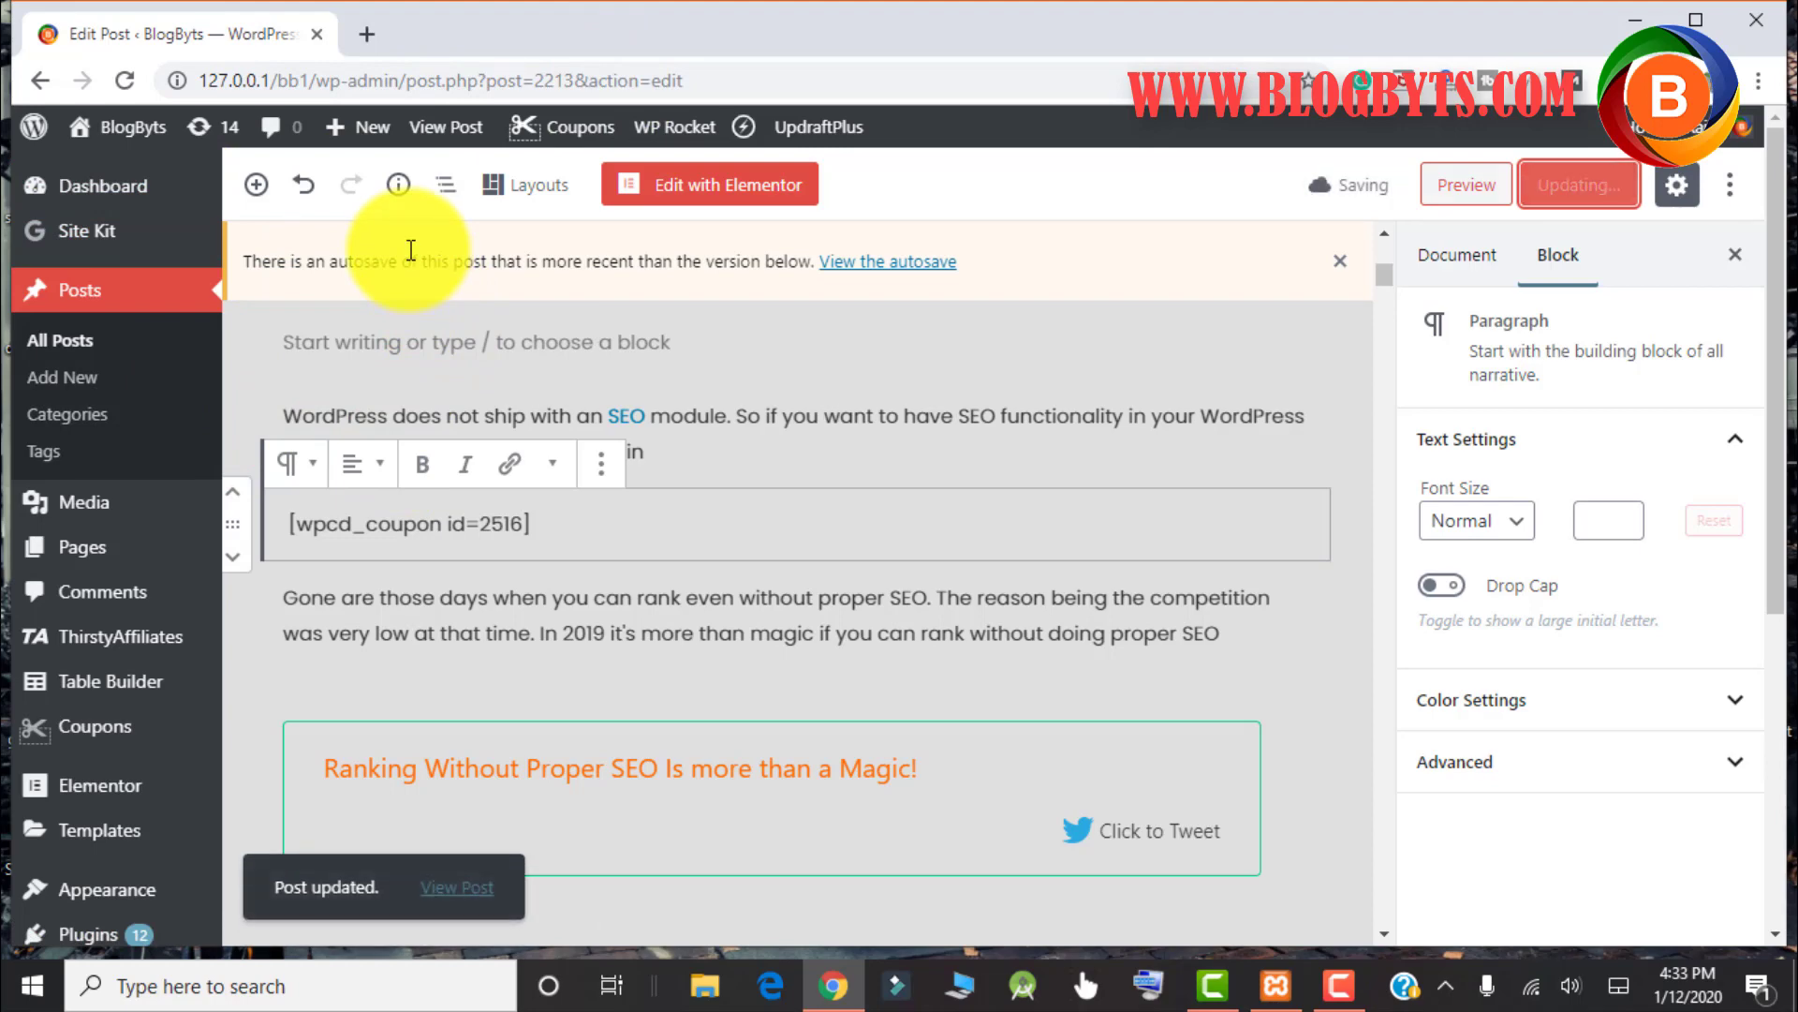
Open the updated live post in a new browser tab, then return to the editor
{"action": "right_click", "coordinate": [436, 132]}
{"action": "left_click", "coordinate": [480, 153]}
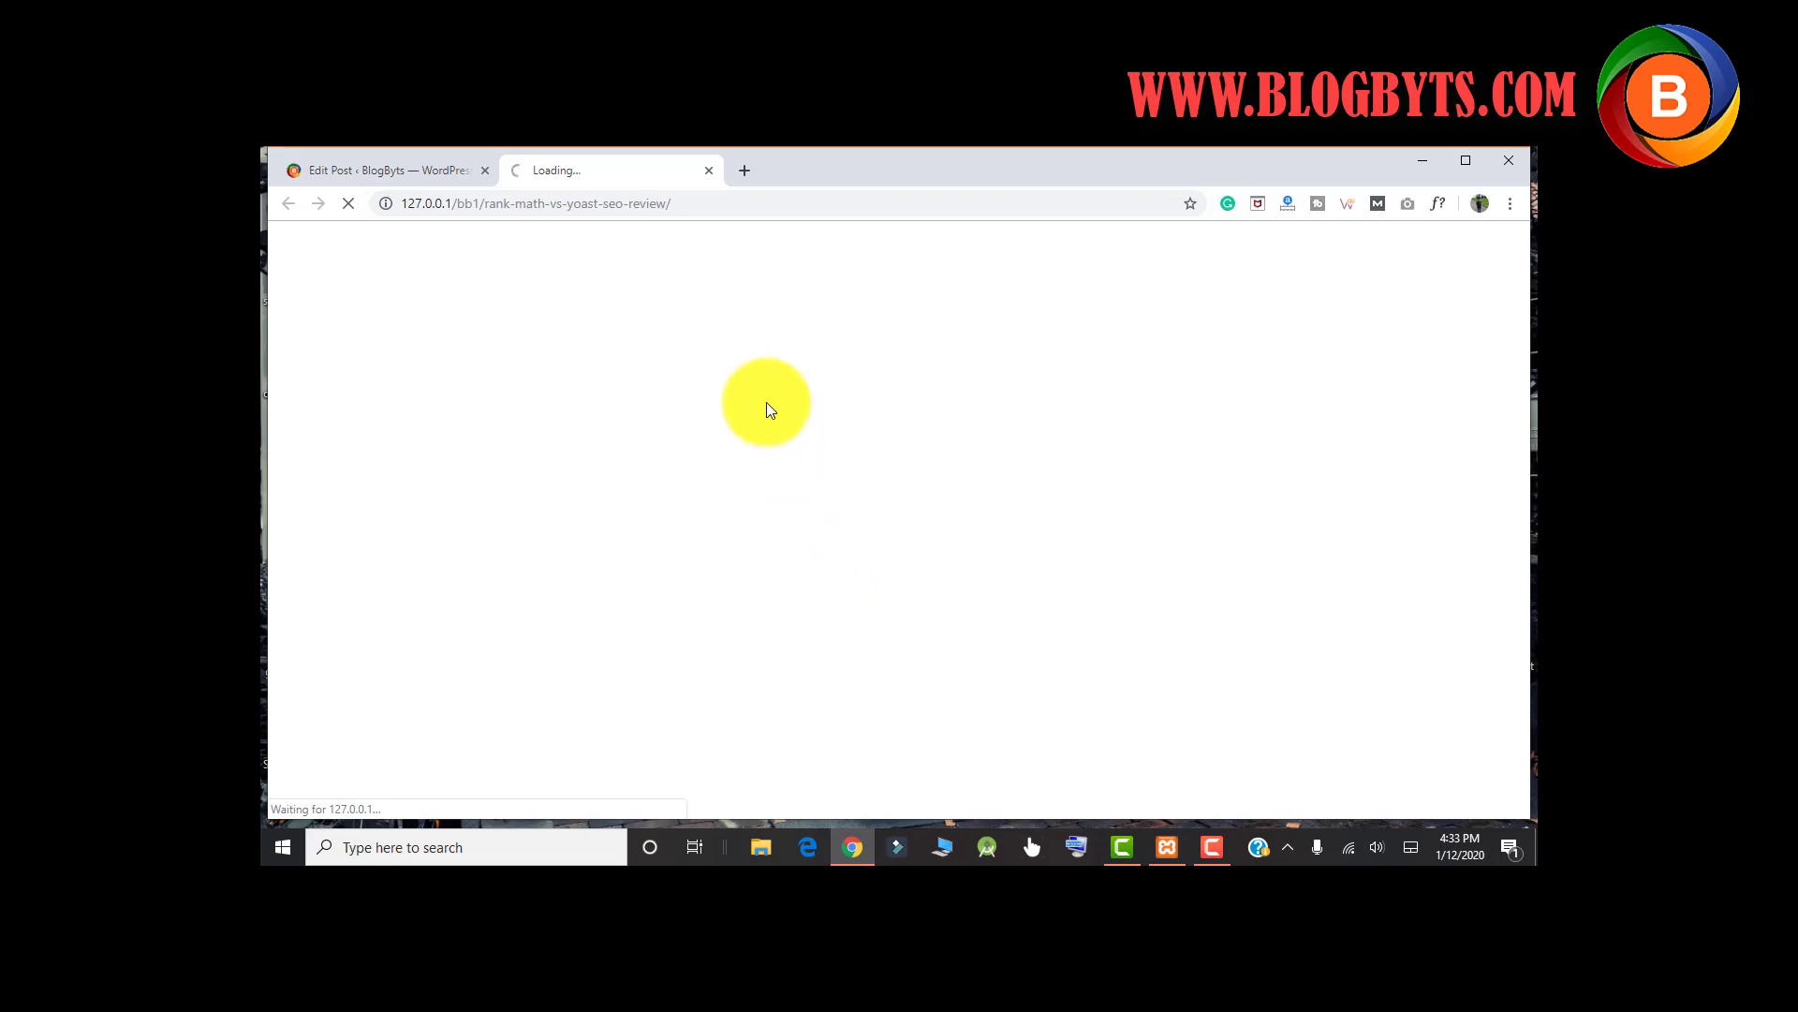
{"action": "left_click", "coordinate": [423, 176]}
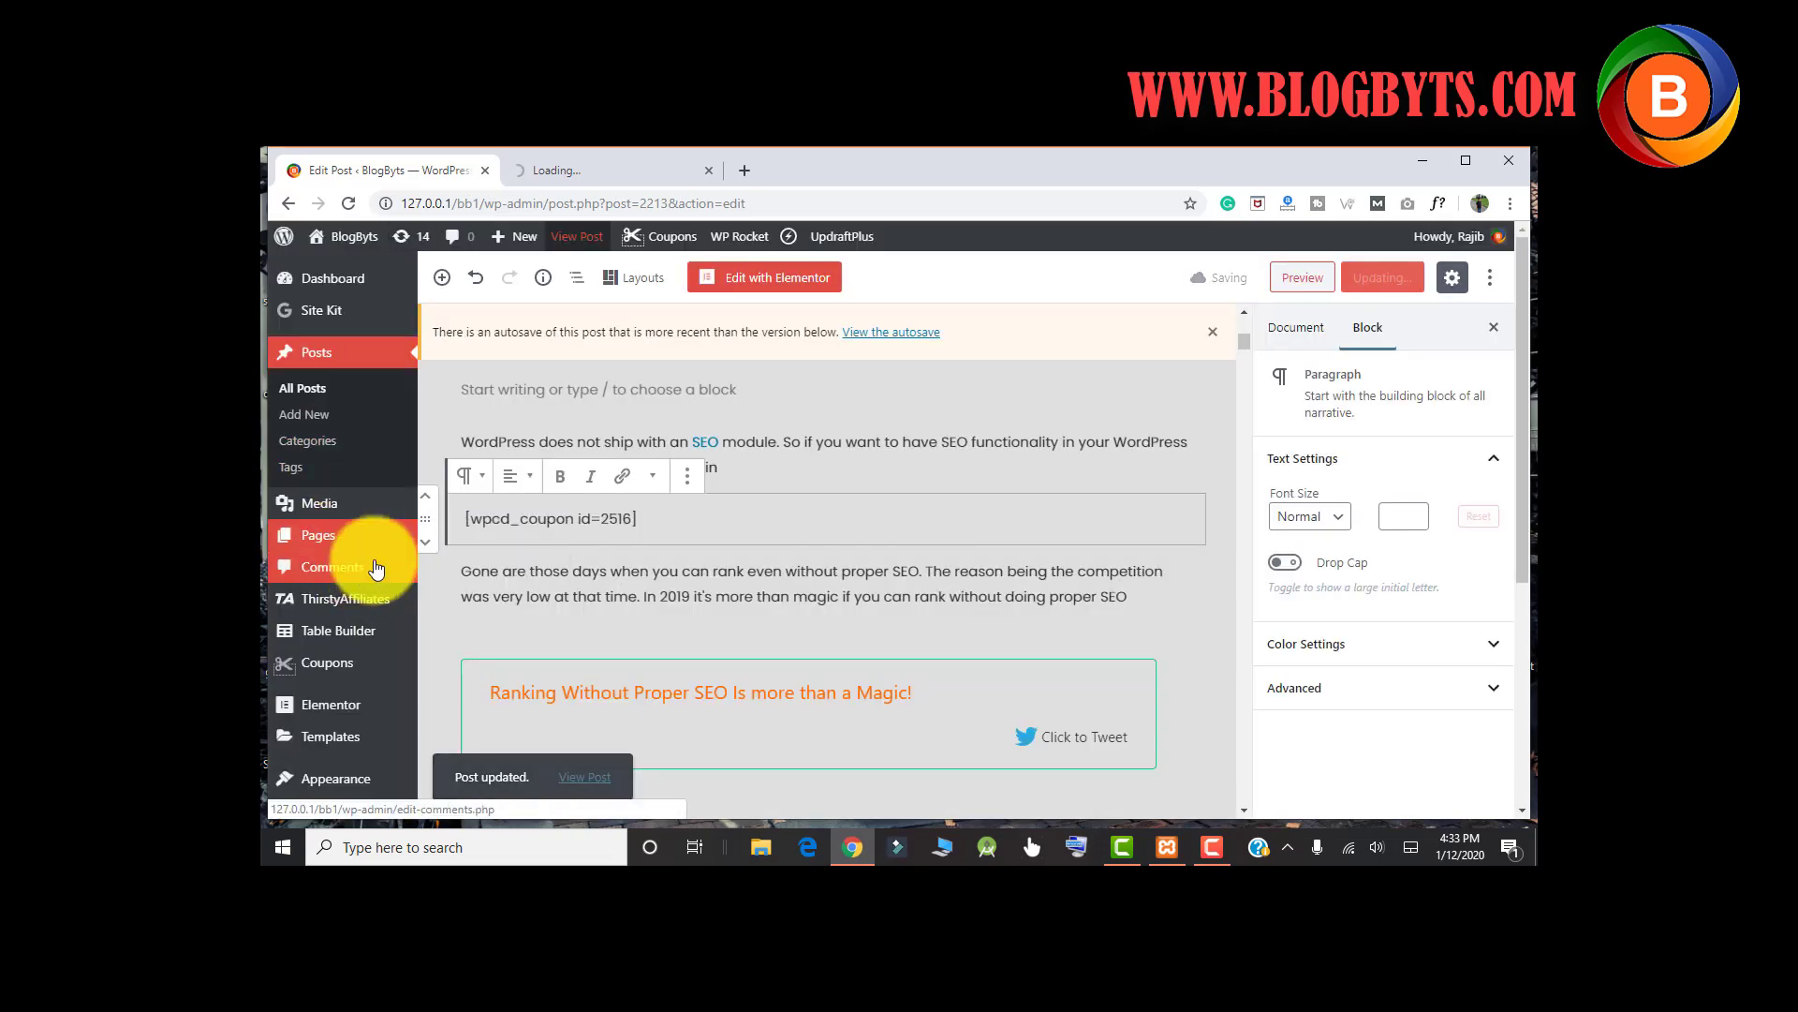
Show All Coupons, listing the single Siteground Sale deal with ID 2516
{"action": "mouse_move", "coordinate": [368, 532]}
{"action": "scroll", "coordinate": [346, 562], "scroll_direction": "down", "scroll_amount": 1}
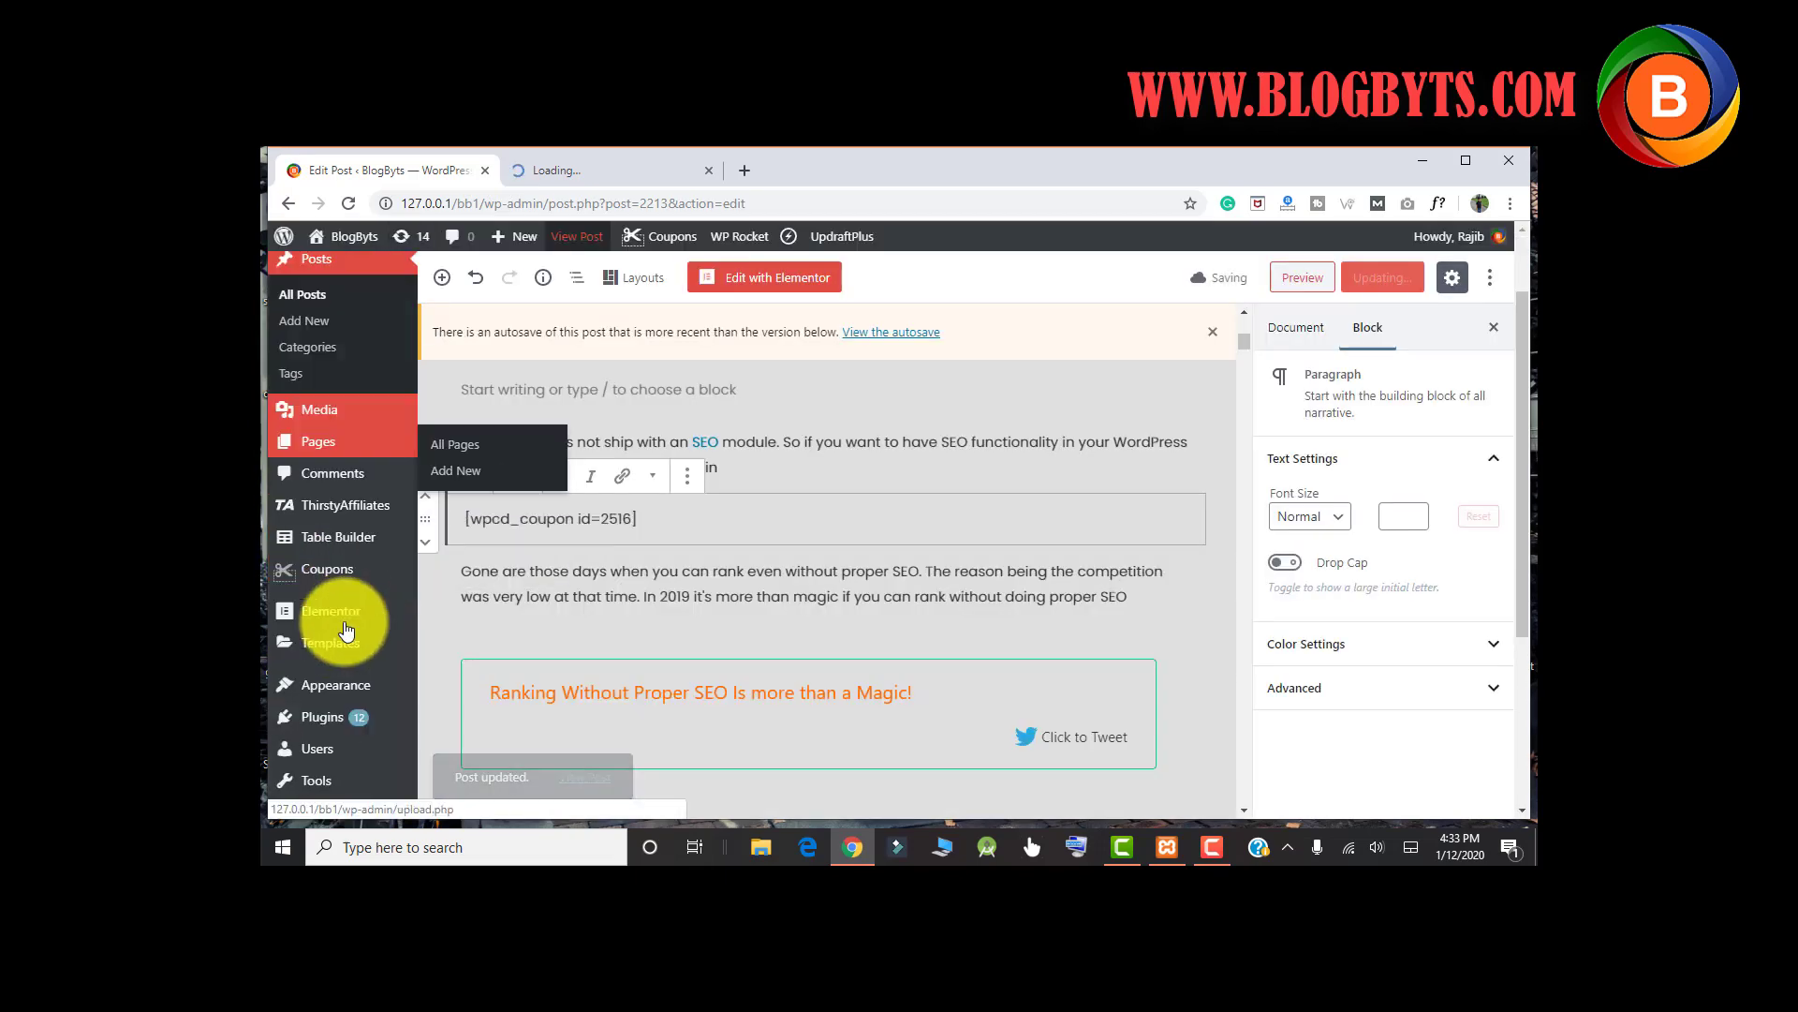
{"action": "mouse_move", "coordinate": [412, 566]}
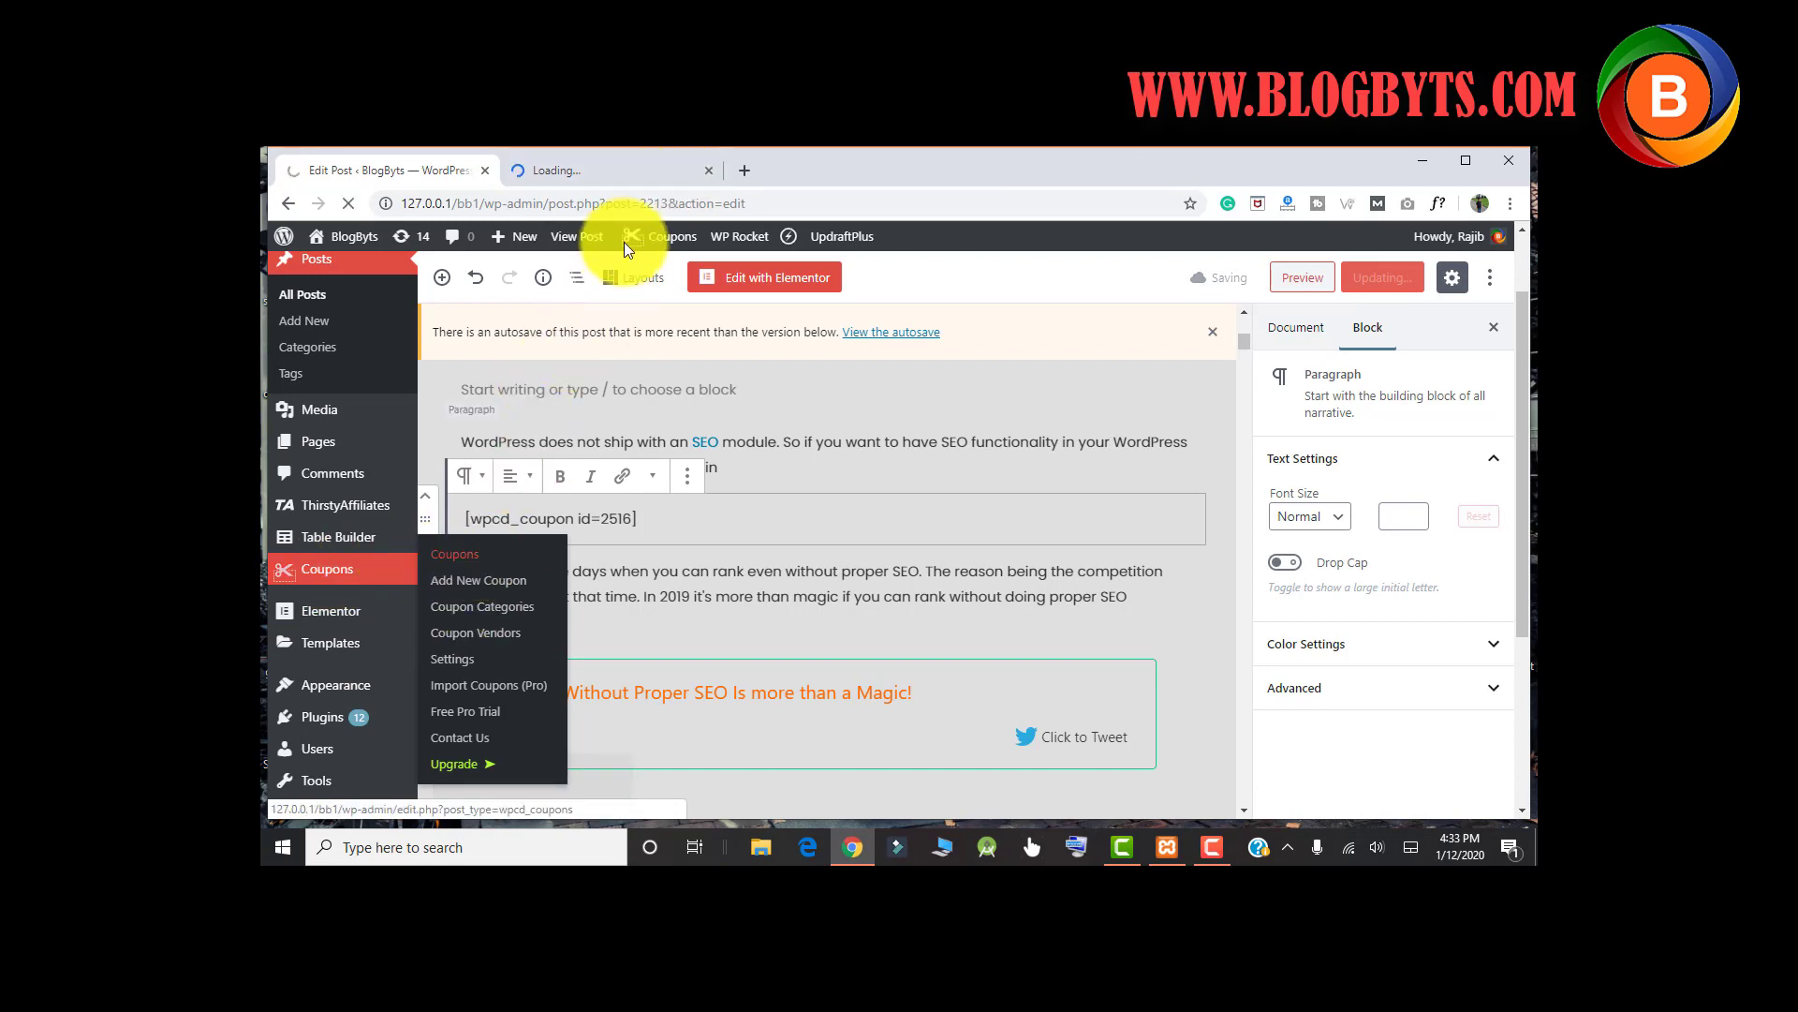
{"action": "left_click", "coordinate": [577, 236]}
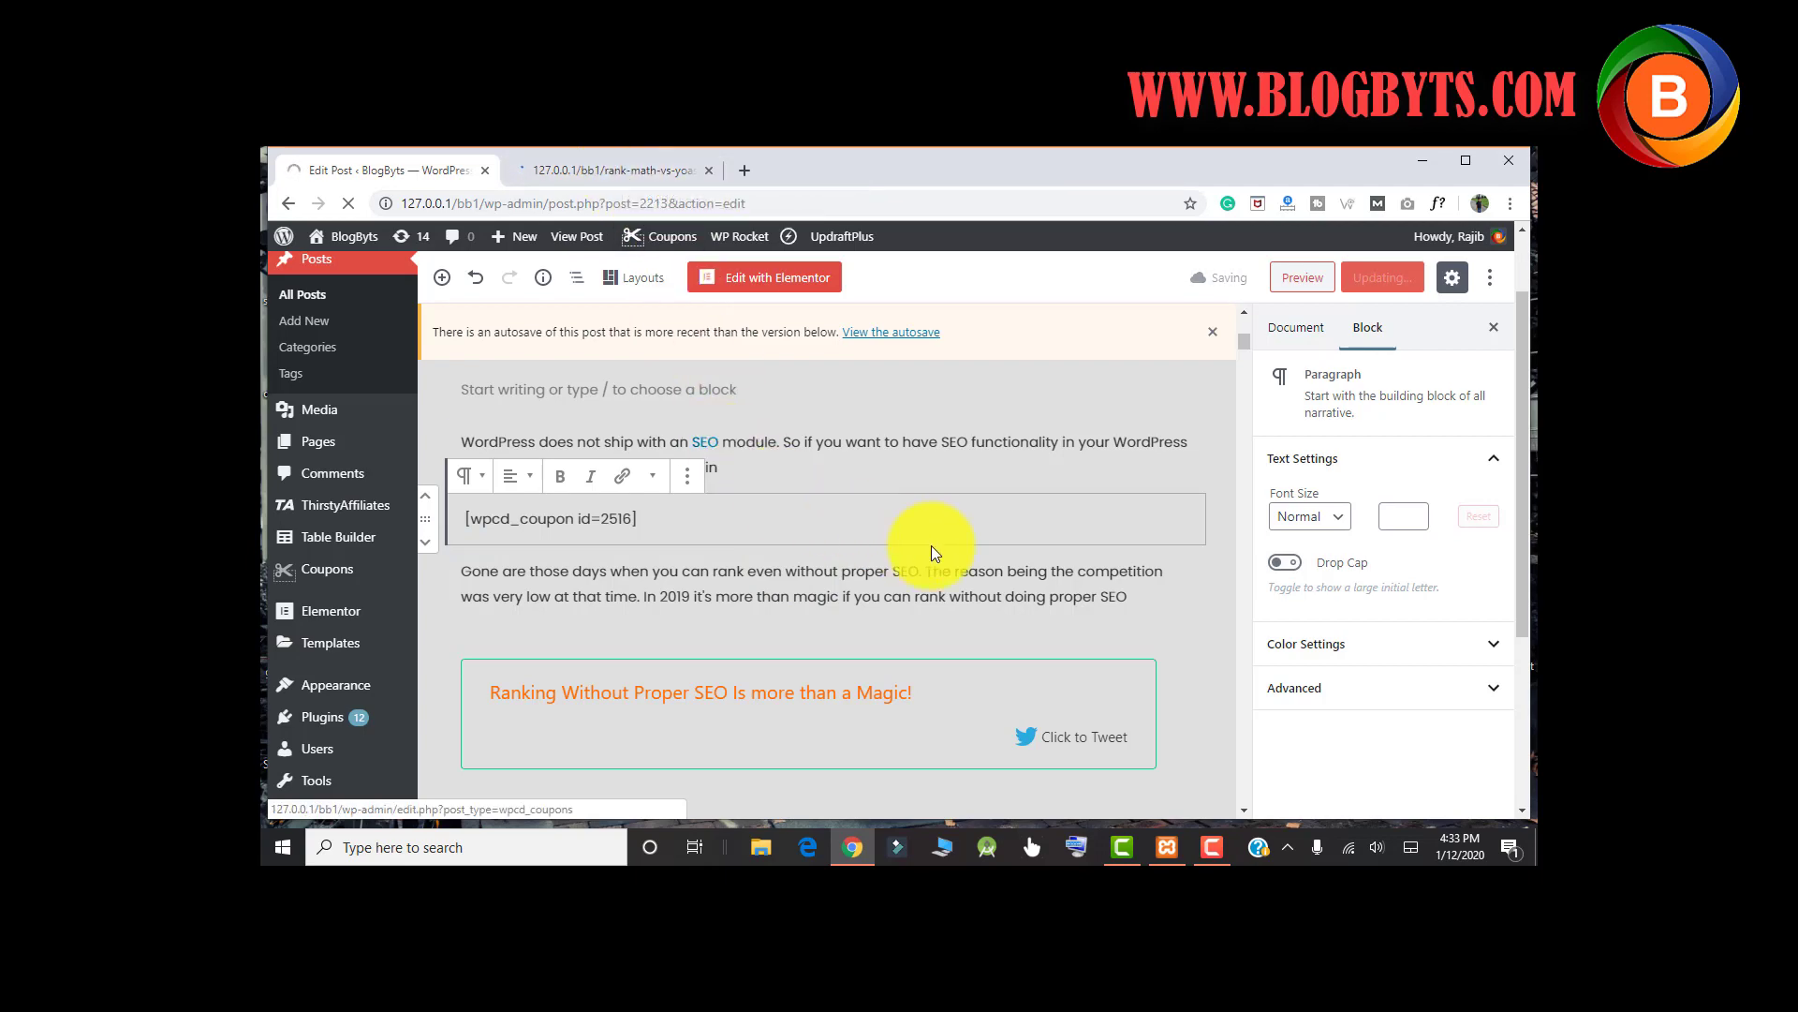
{"action": "scroll", "coordinate": [931, 545], "scroll_direction": "down", "scroll_amount": 3}
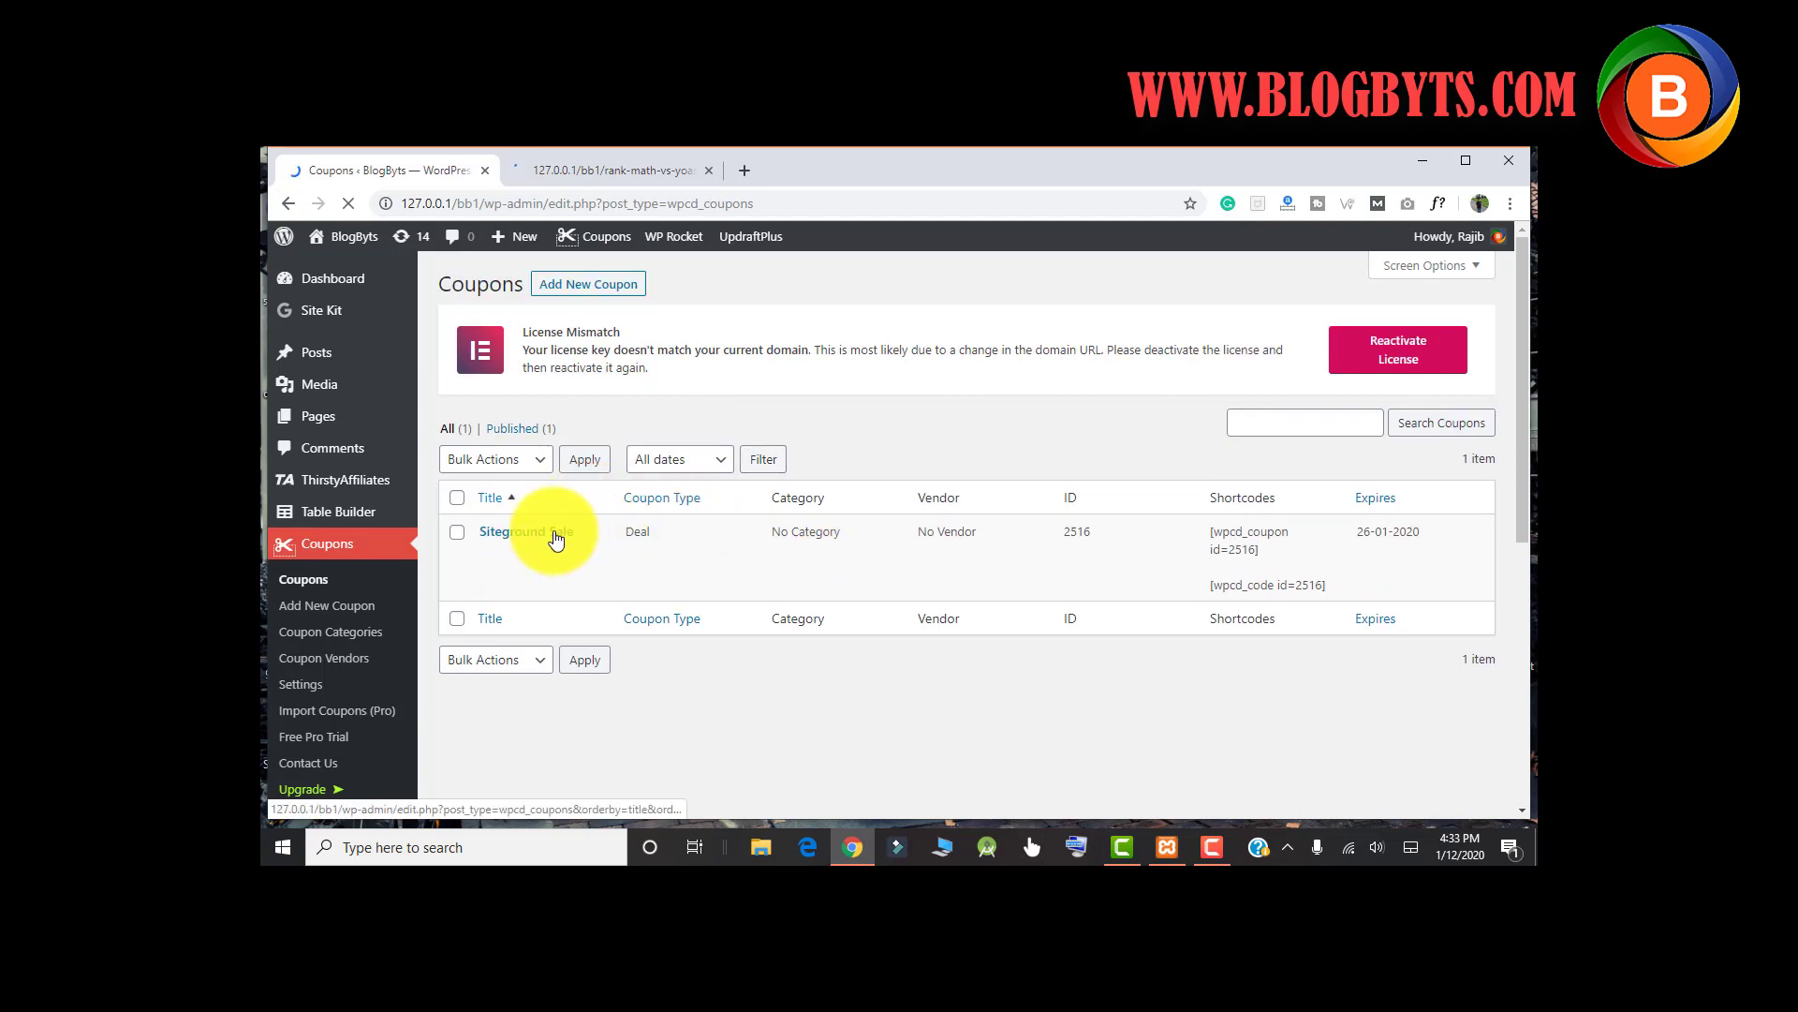
In the Siteground Sale coupon, try Templates One, Two and Three, then settle on Template Six
{"action": "left_click", "coordinate": [557, 534]}
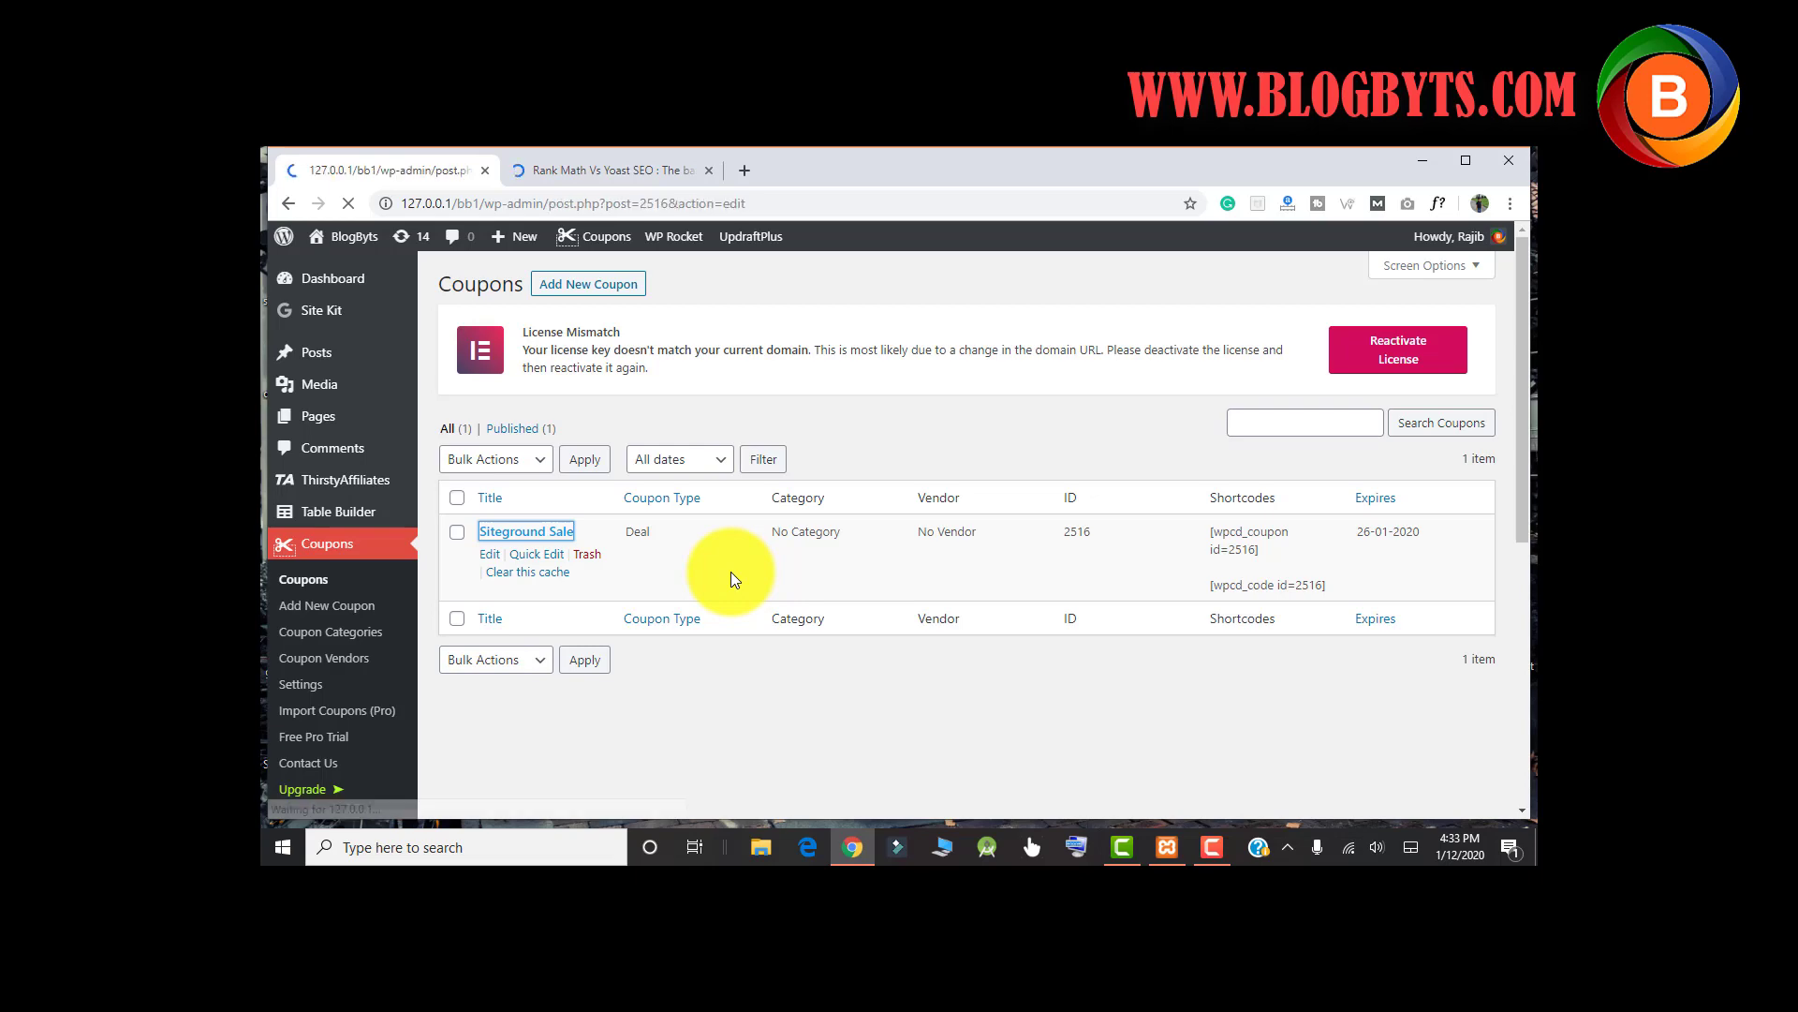
{"action": "scroll", "coordinate": [897, 521], "scroll_direction": "down", "scroll_amount": 15}
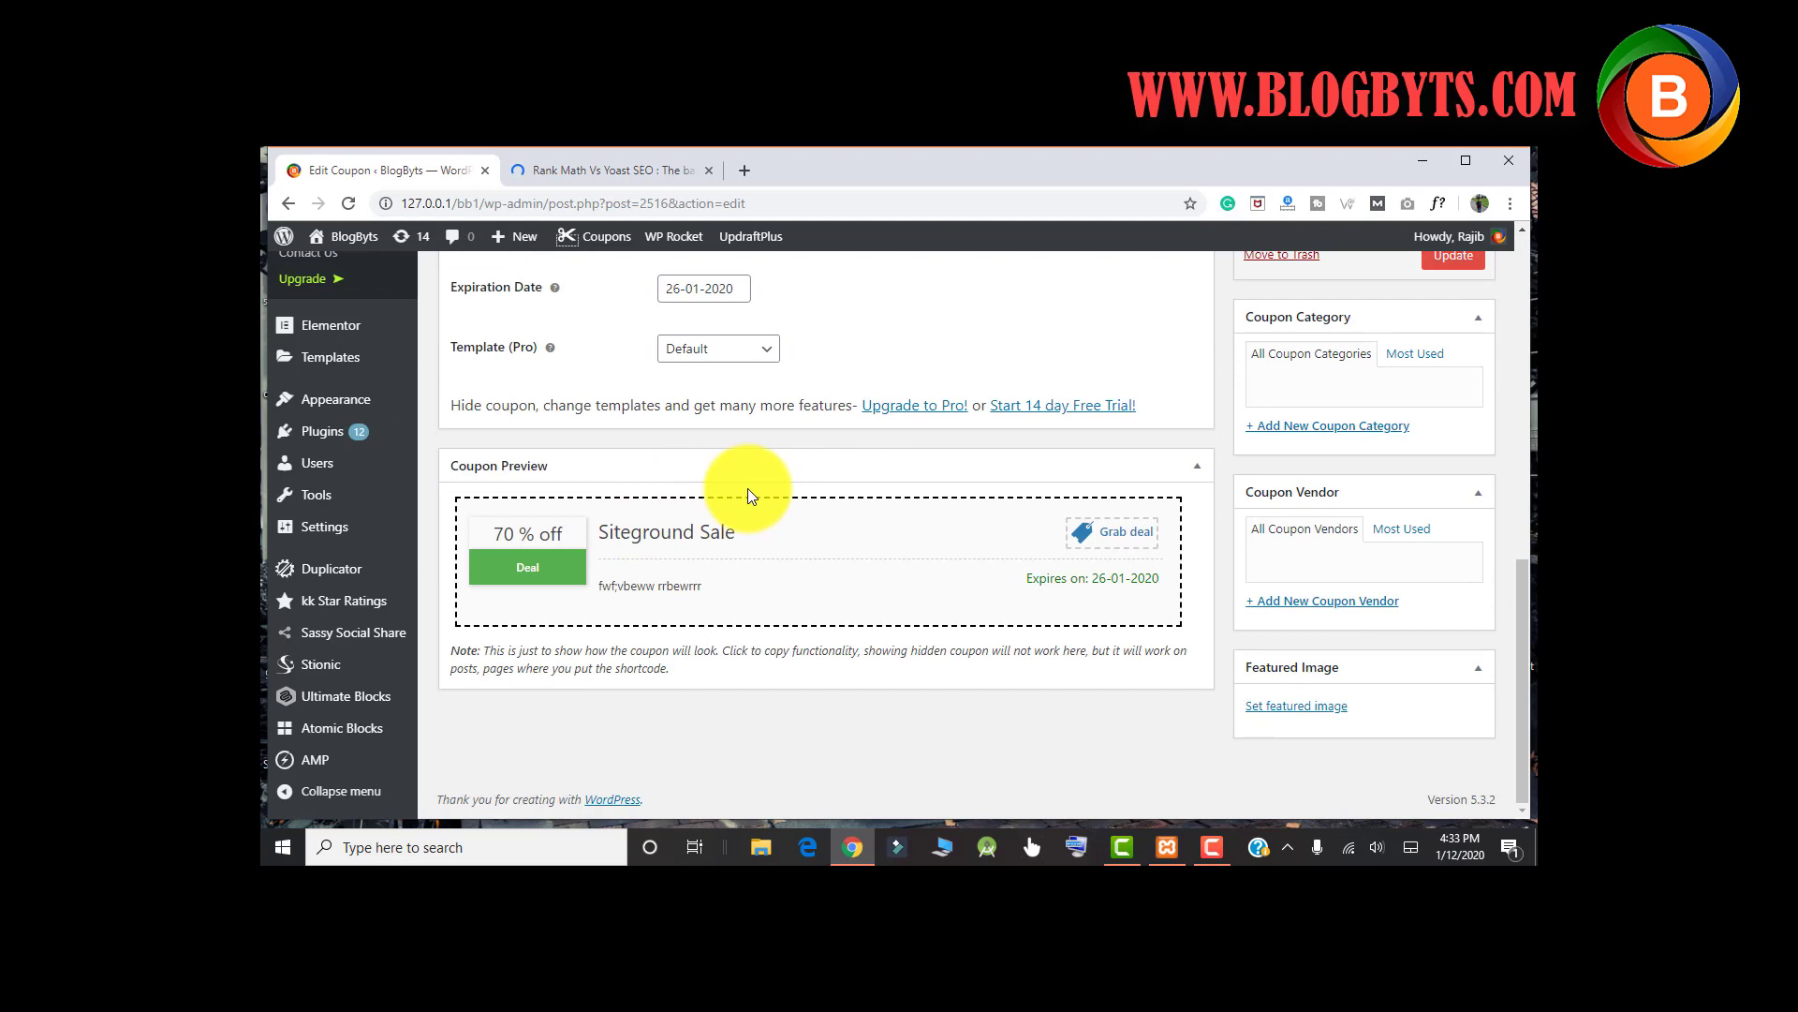
{"action": "left_click", "coordinate": [718, 361]}
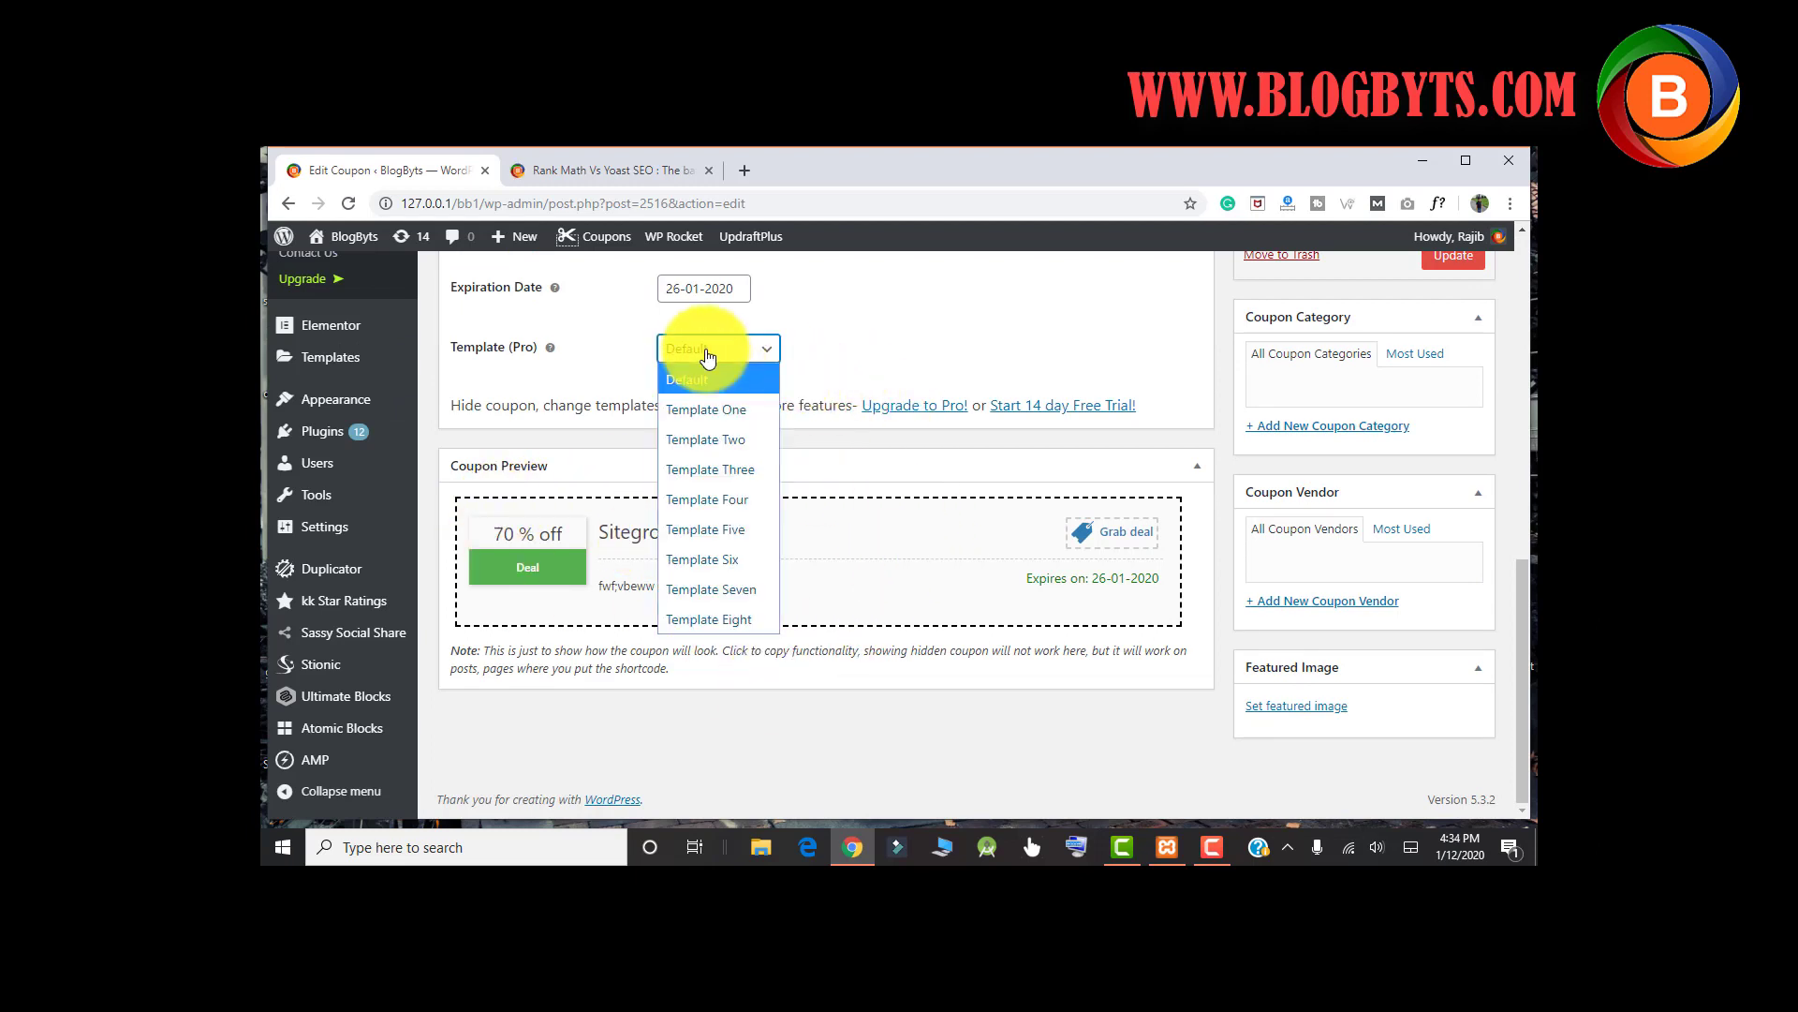
{"action": "left_click", "coordinate": [718, 410]}
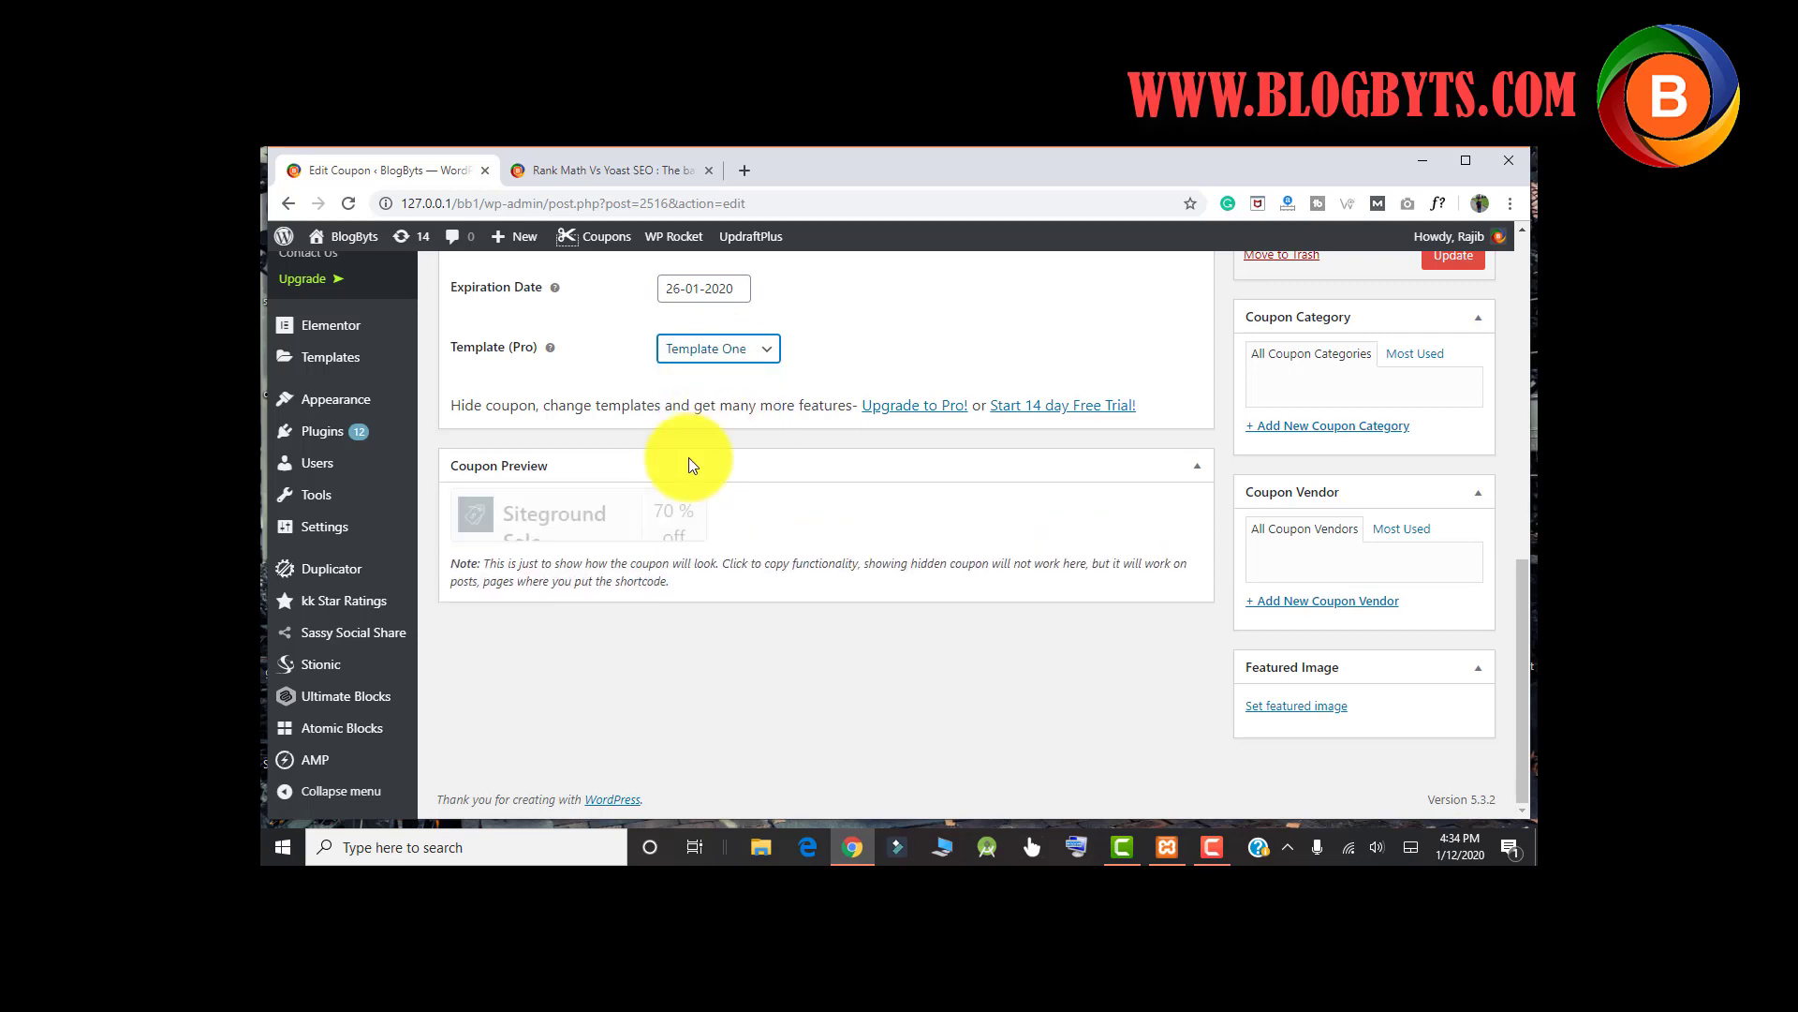
{"action": "left_click", "coordinate": [731, 349]}
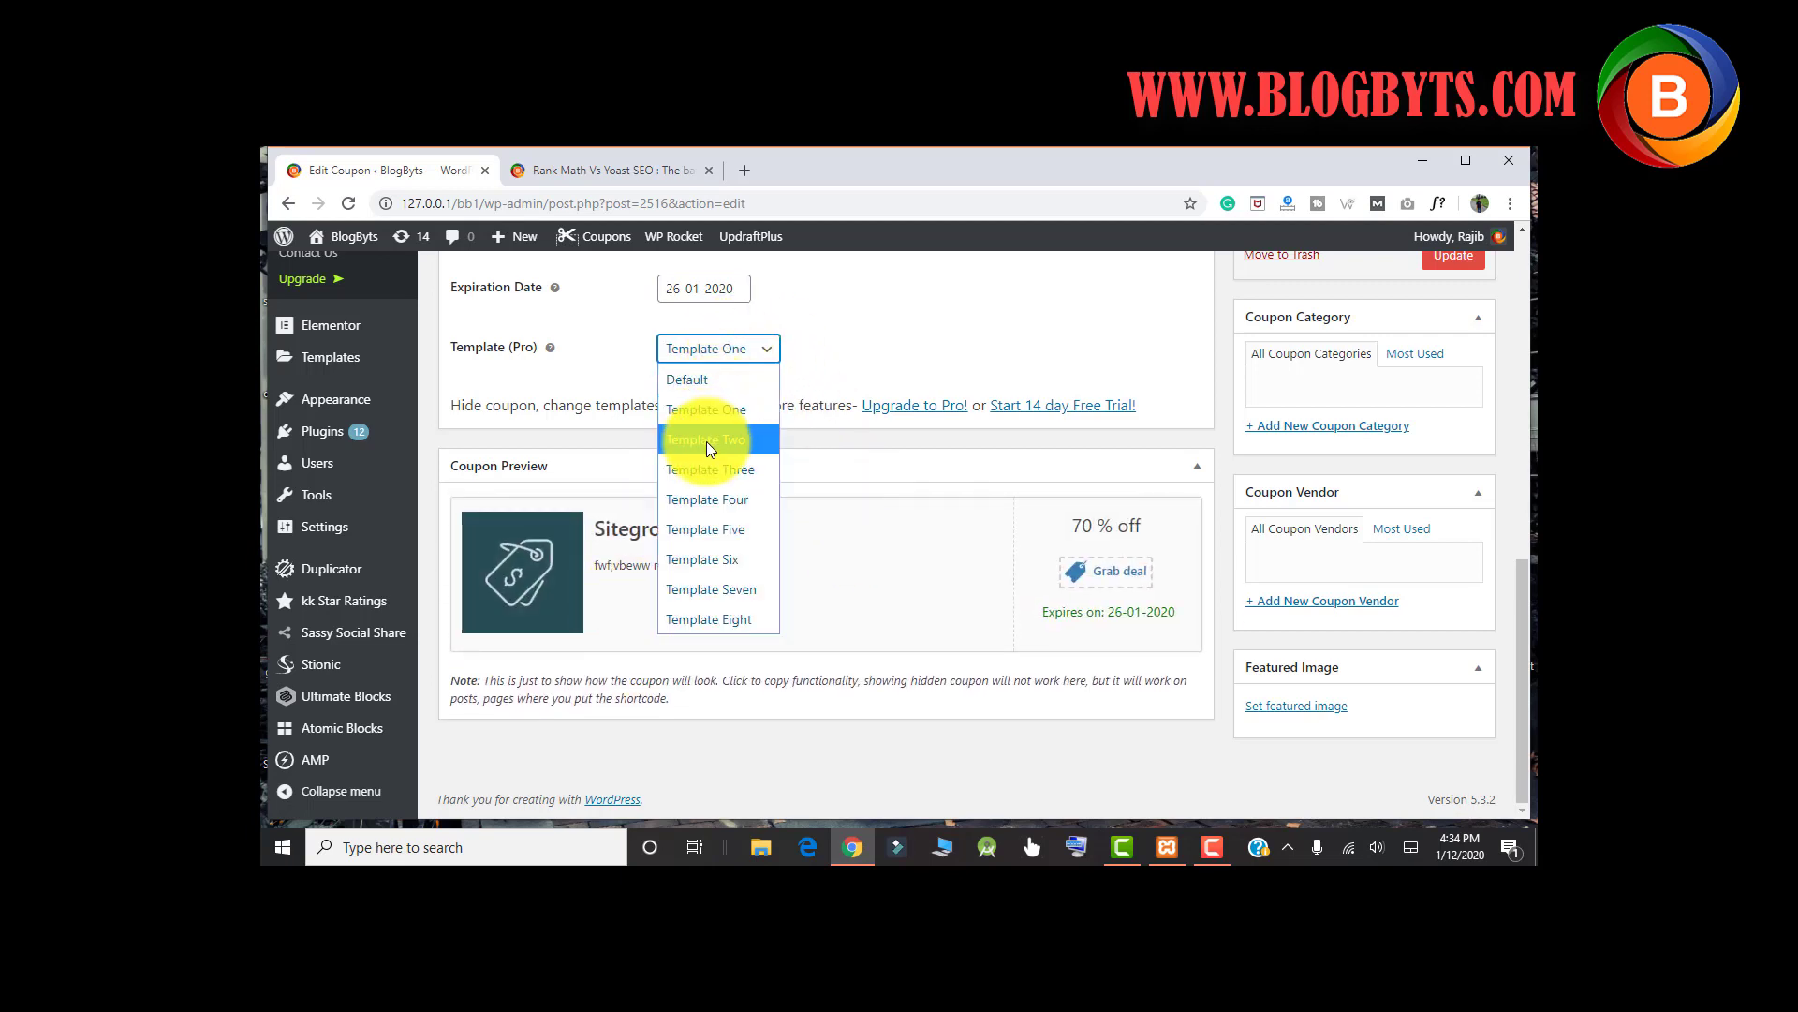
{"action": "left_click", "coordinate": [706, 438]}
{"action": "left_click", "coordinate": [710, 356]}
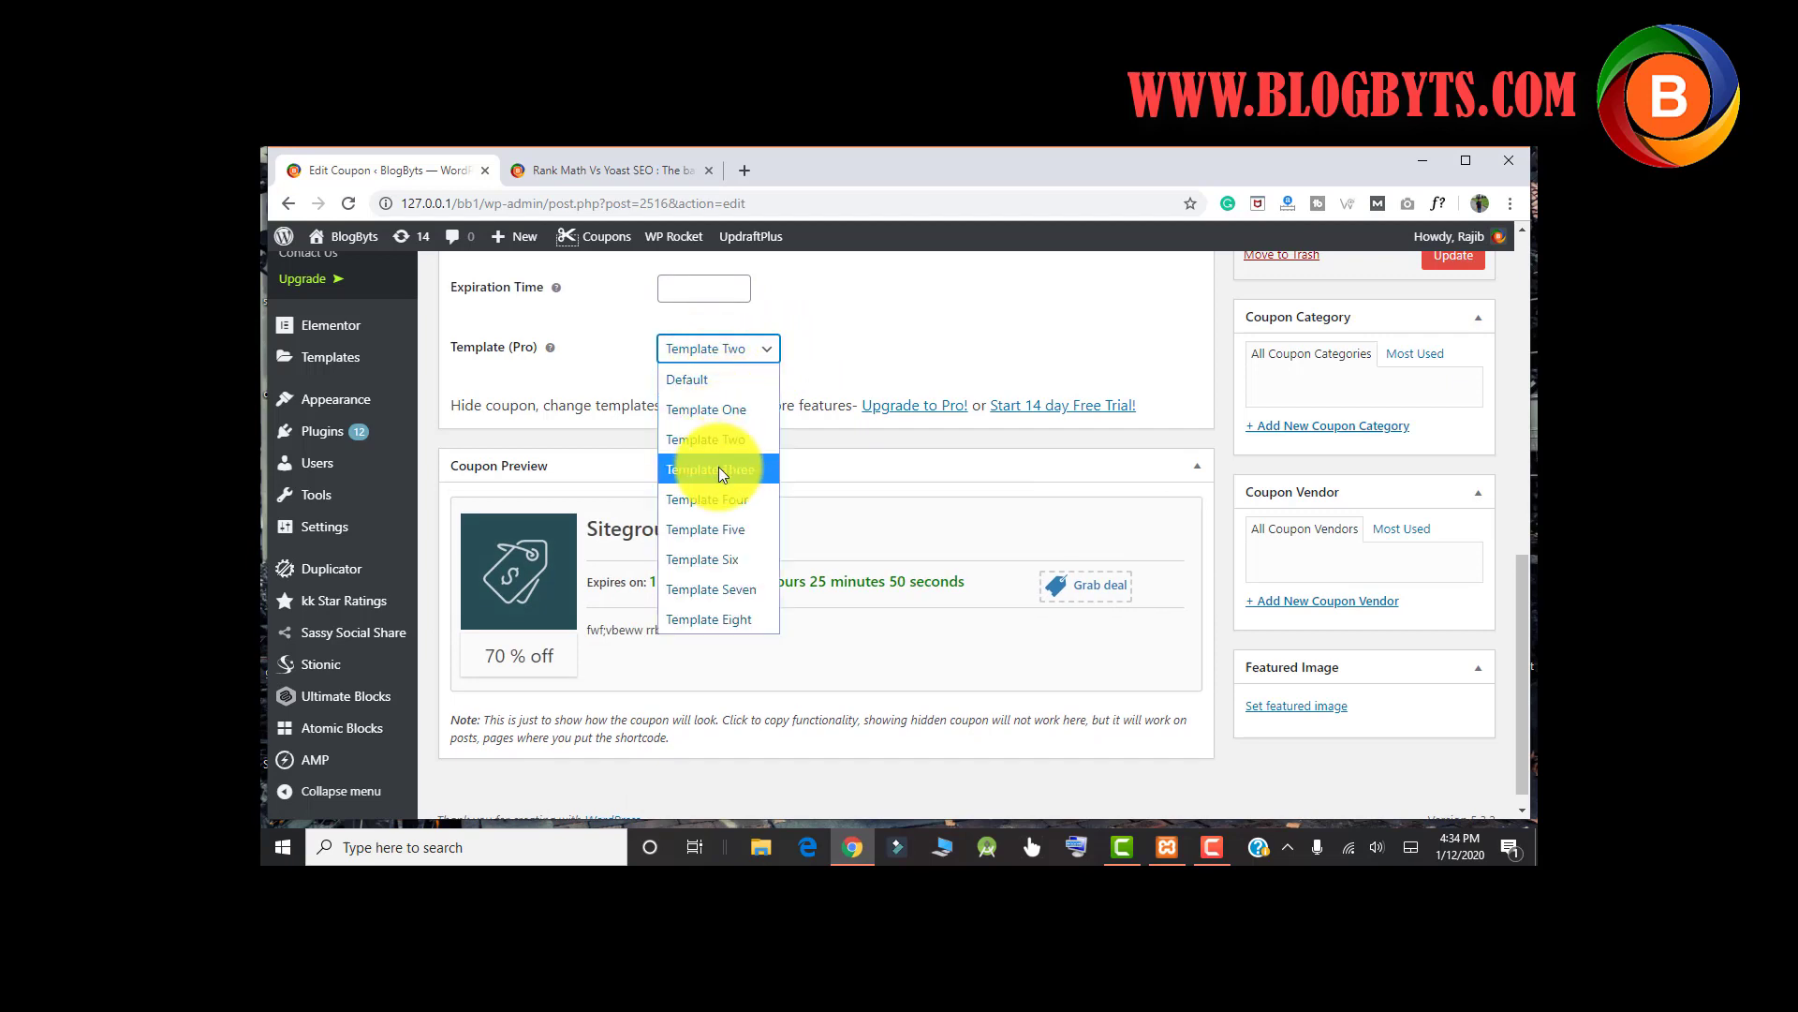
{"action": "left_click", "coordinate": [717, 467]}
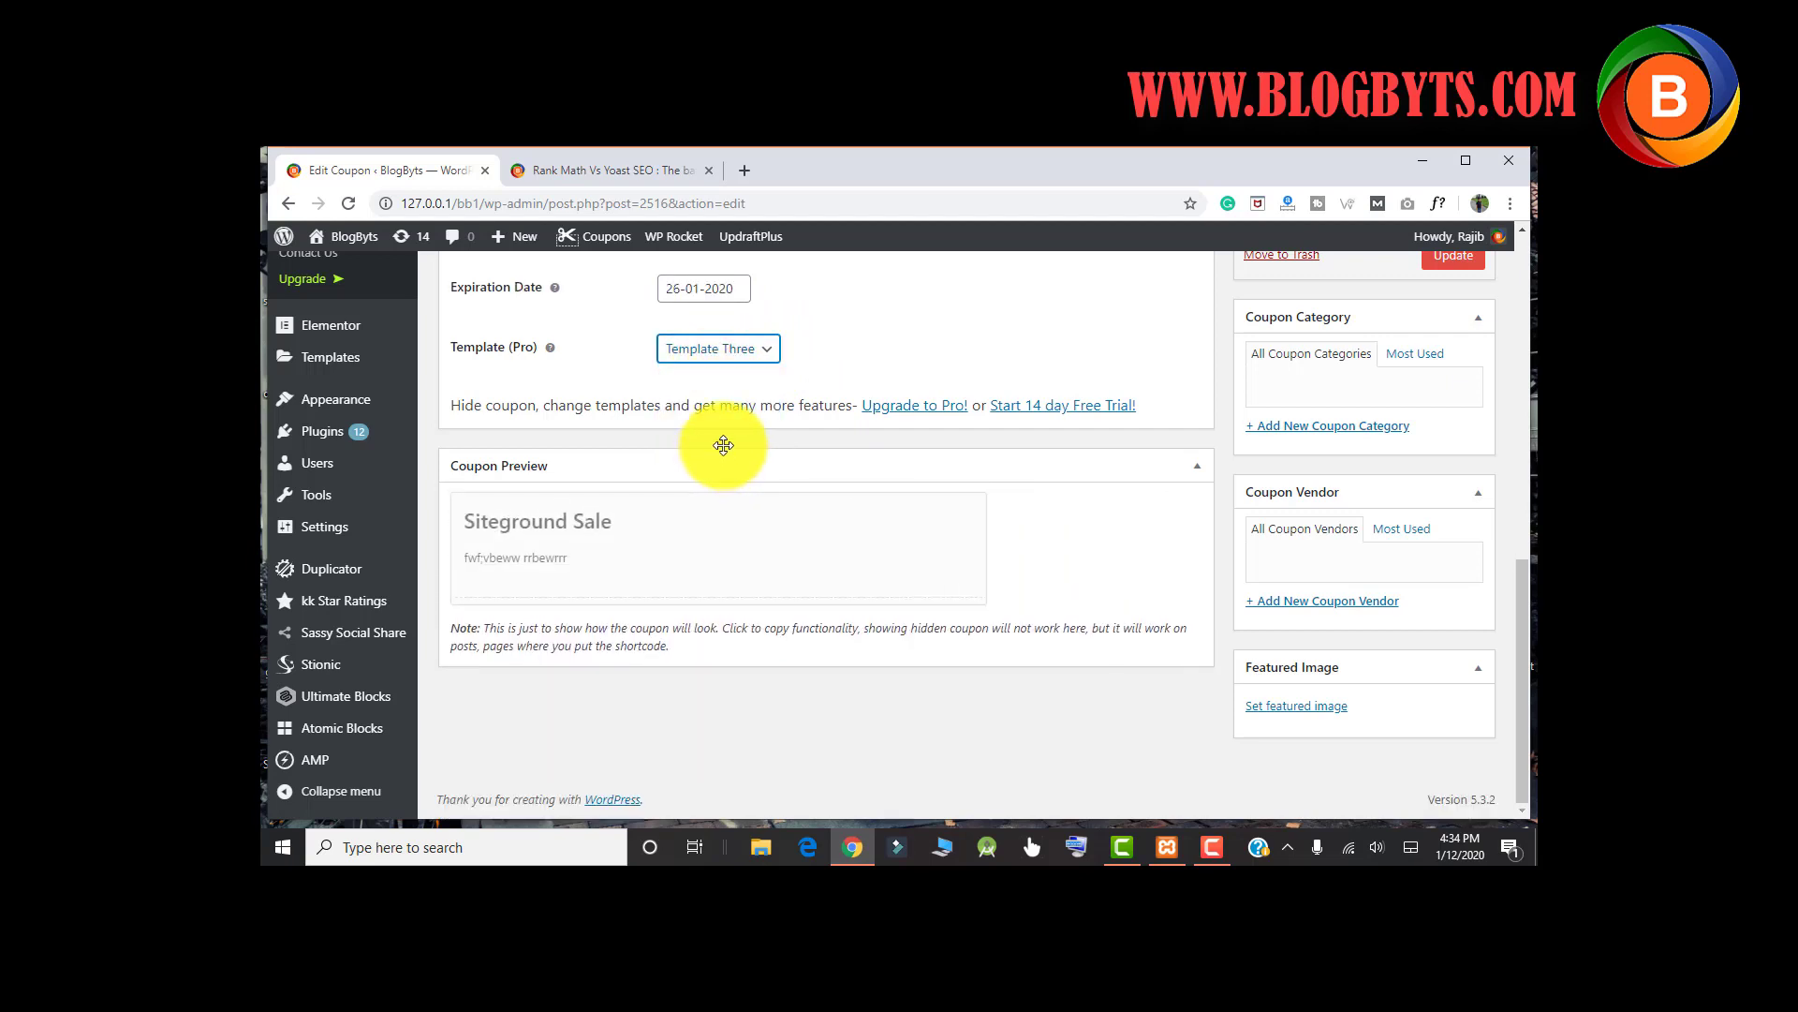
{"action": "left_click", "coordinate": [716, 356]}
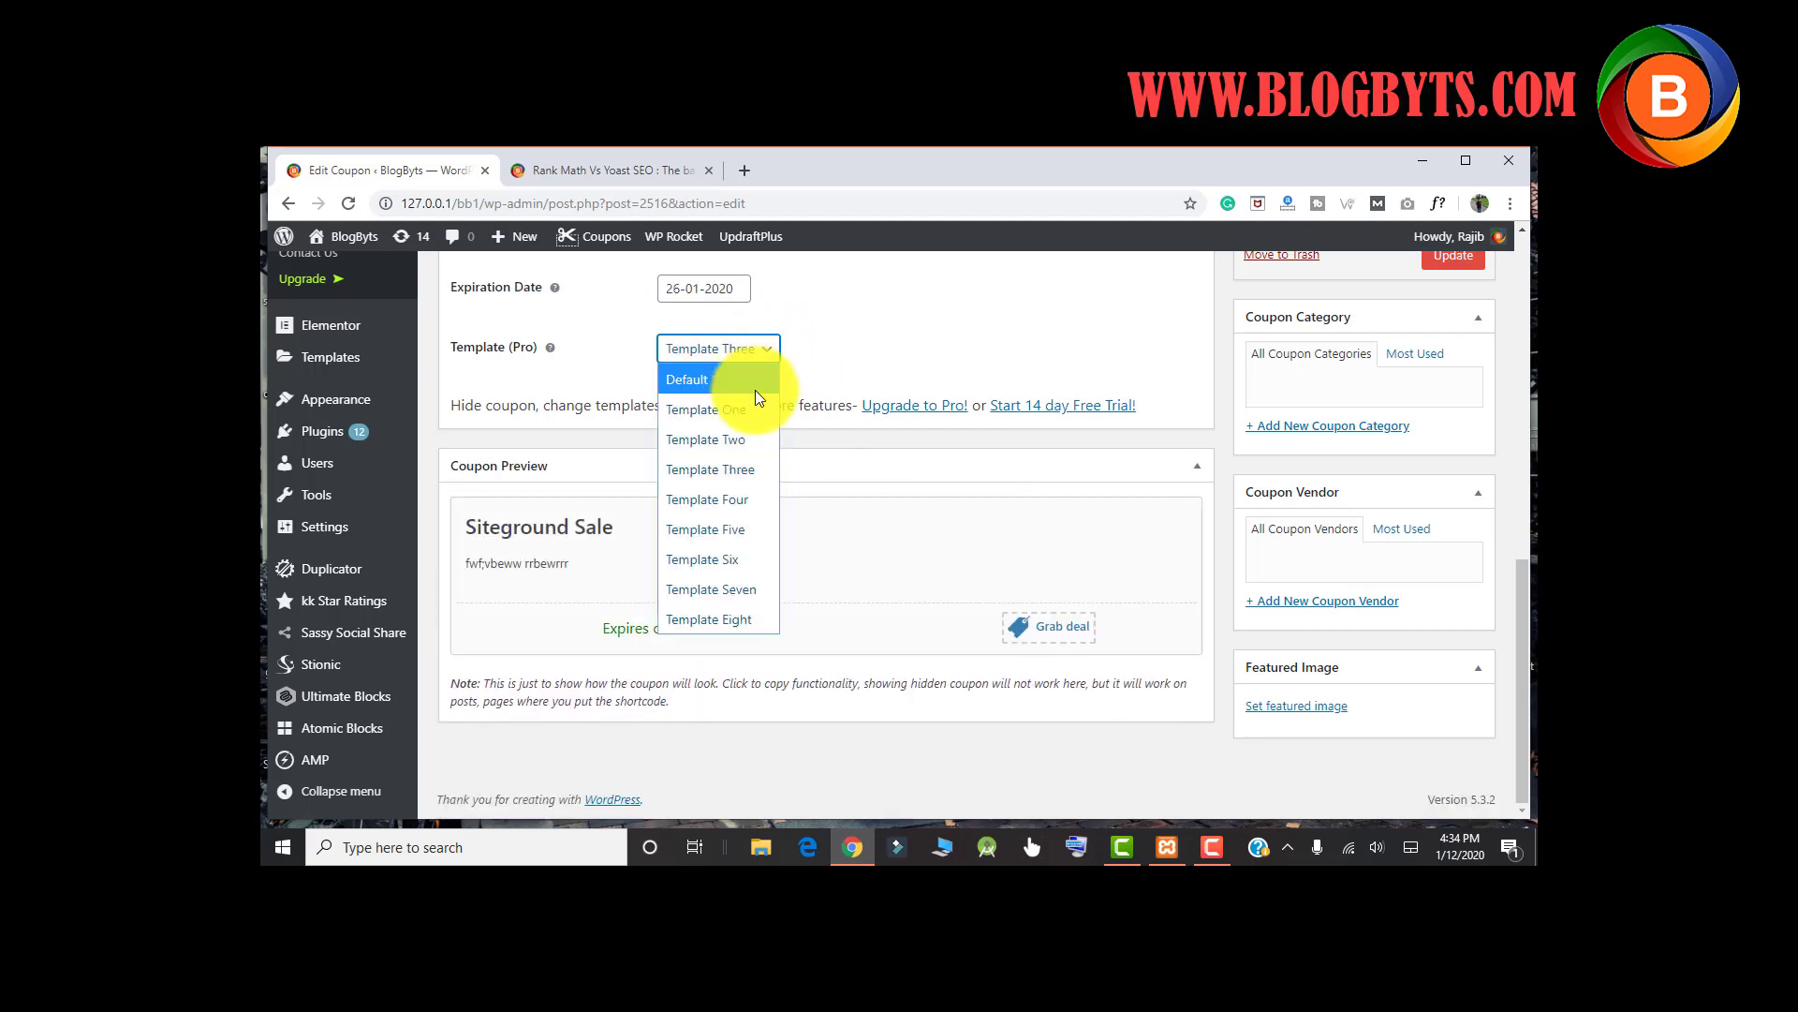
{"action": "left_click", "coordinate": [740, 562]}
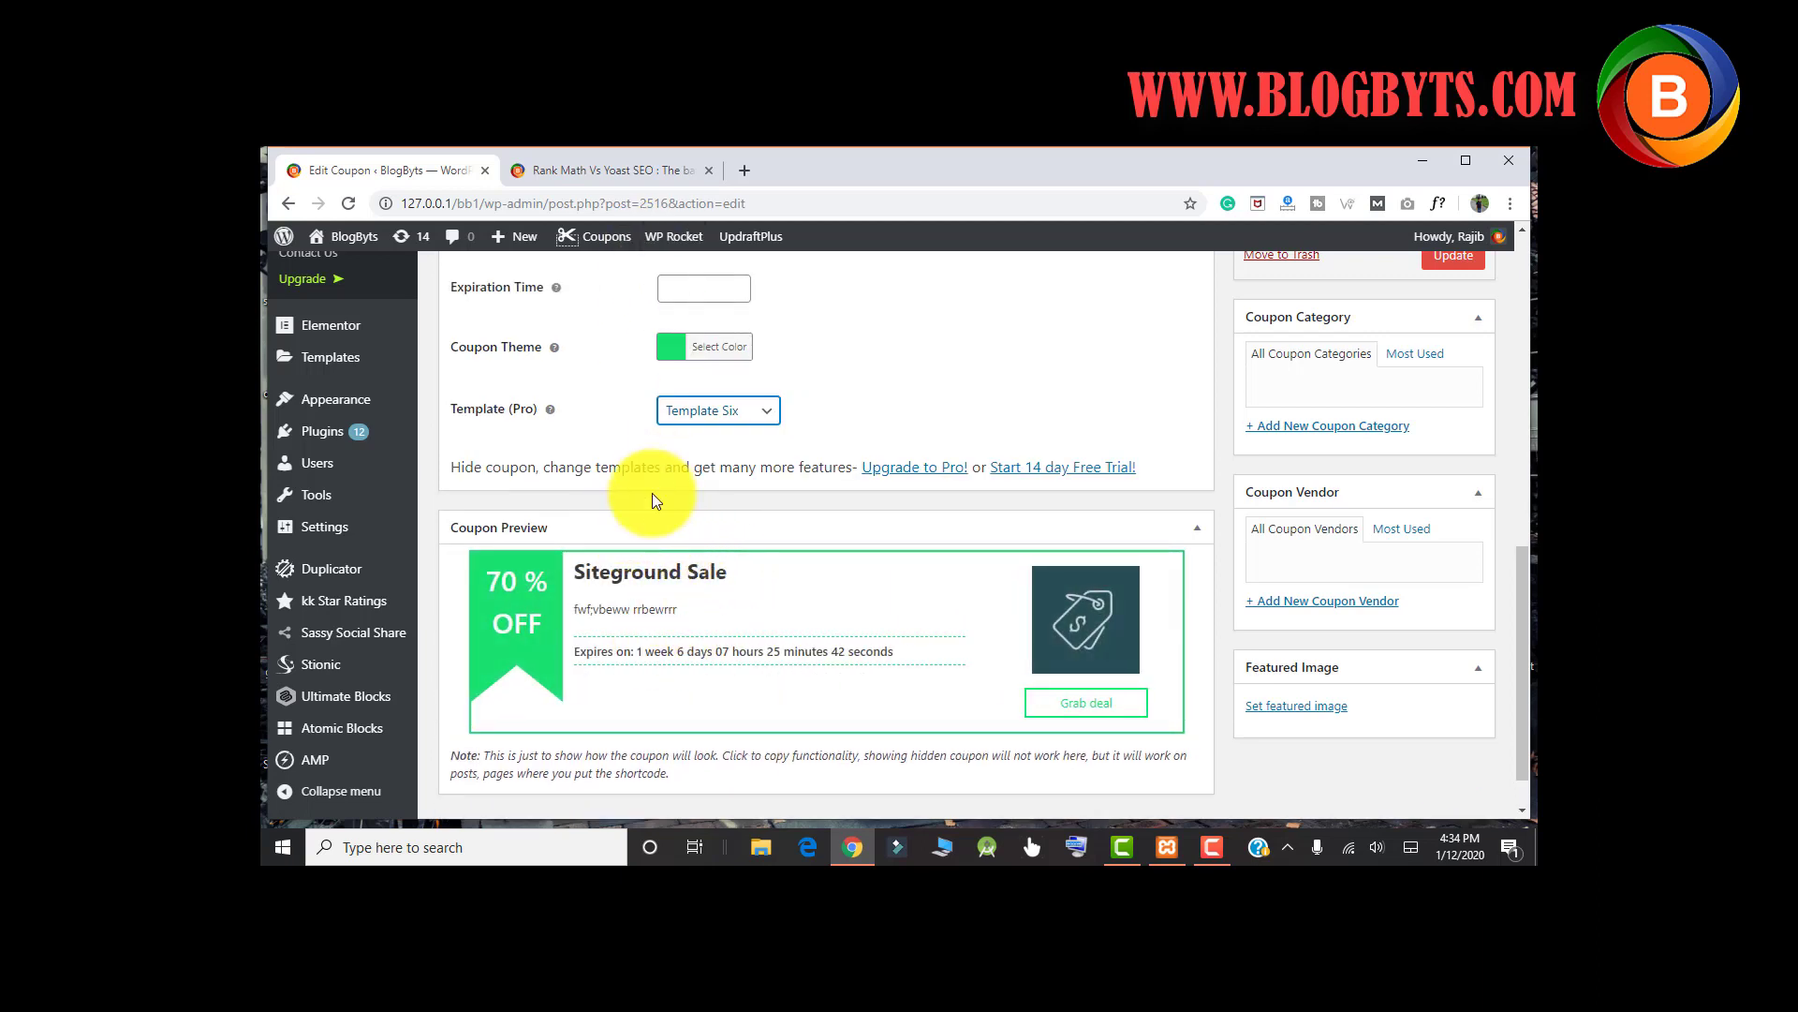
On the Rank Math Vs Yoast SEO post, follow the Siteground Sale deal link
{"action": "left_click", "coordinate": [607, 171]}
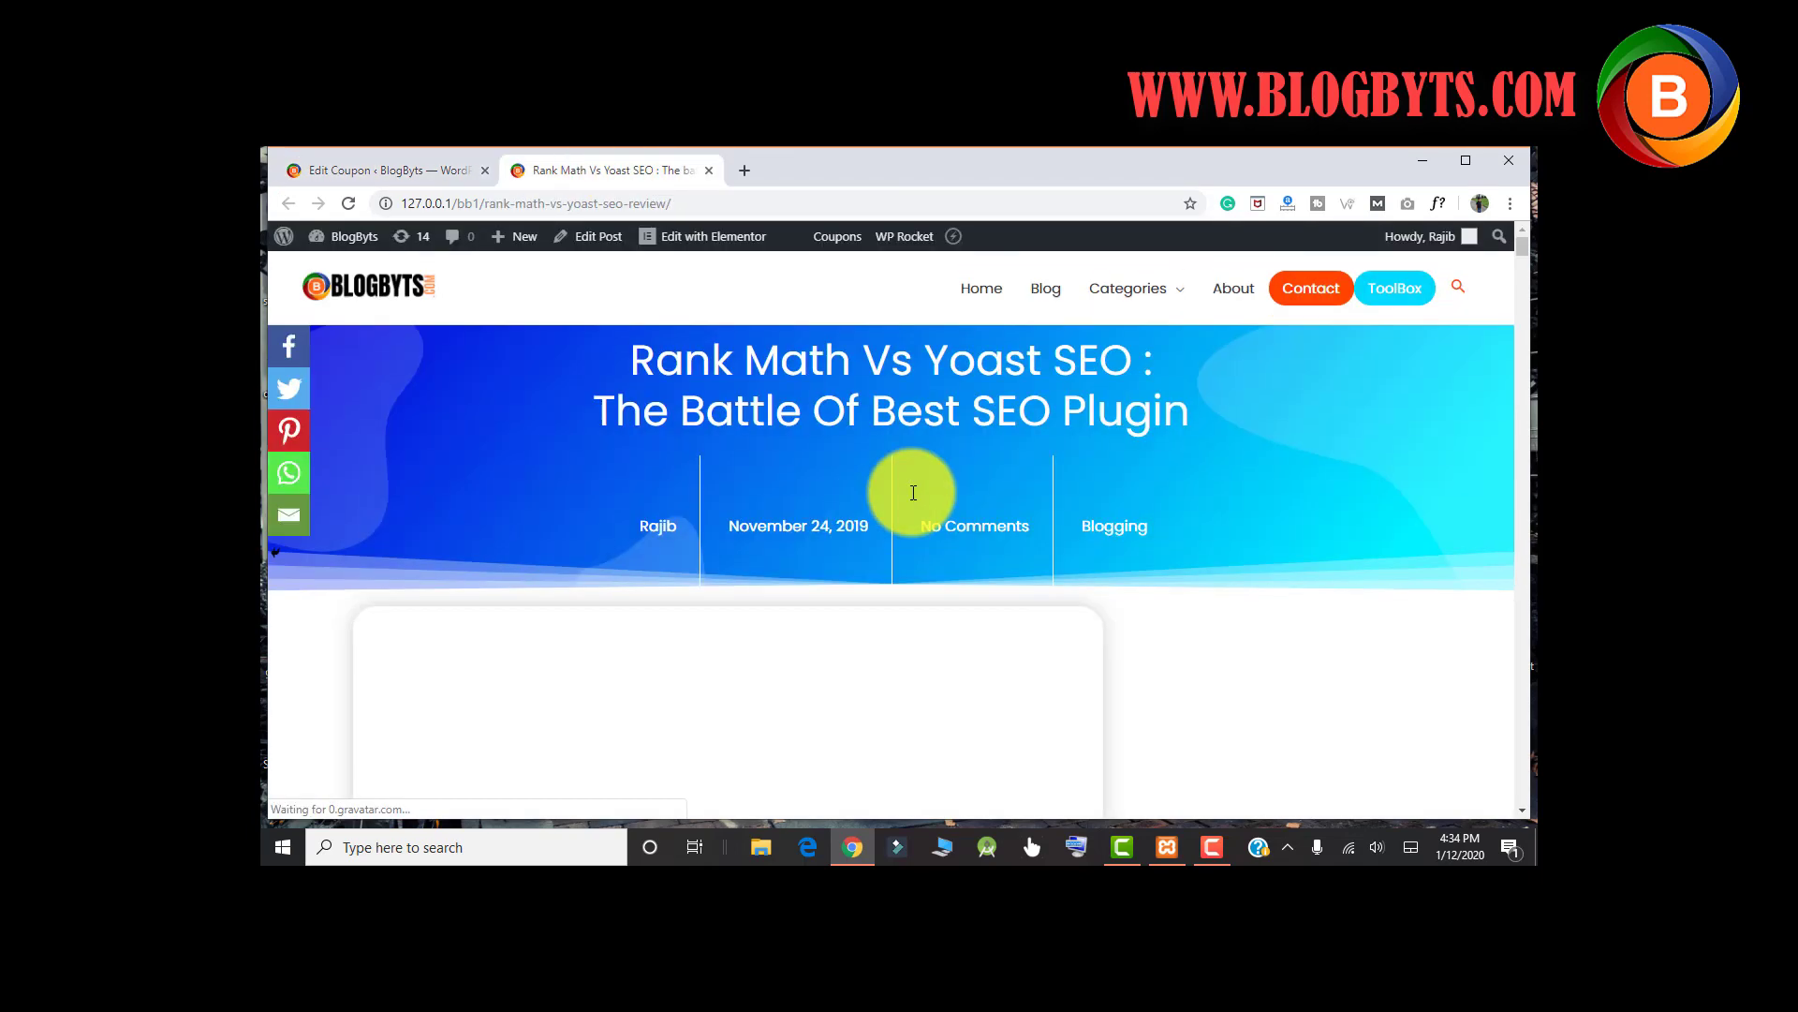
{"action": "scroll", "coordinate": [981, 473], "scroll_direction": "down", "scroll_amount": 5}
{"action": "scroll", "coordinate": [980, 473], "scroll_direction": "down", "scroll_amount": 10}
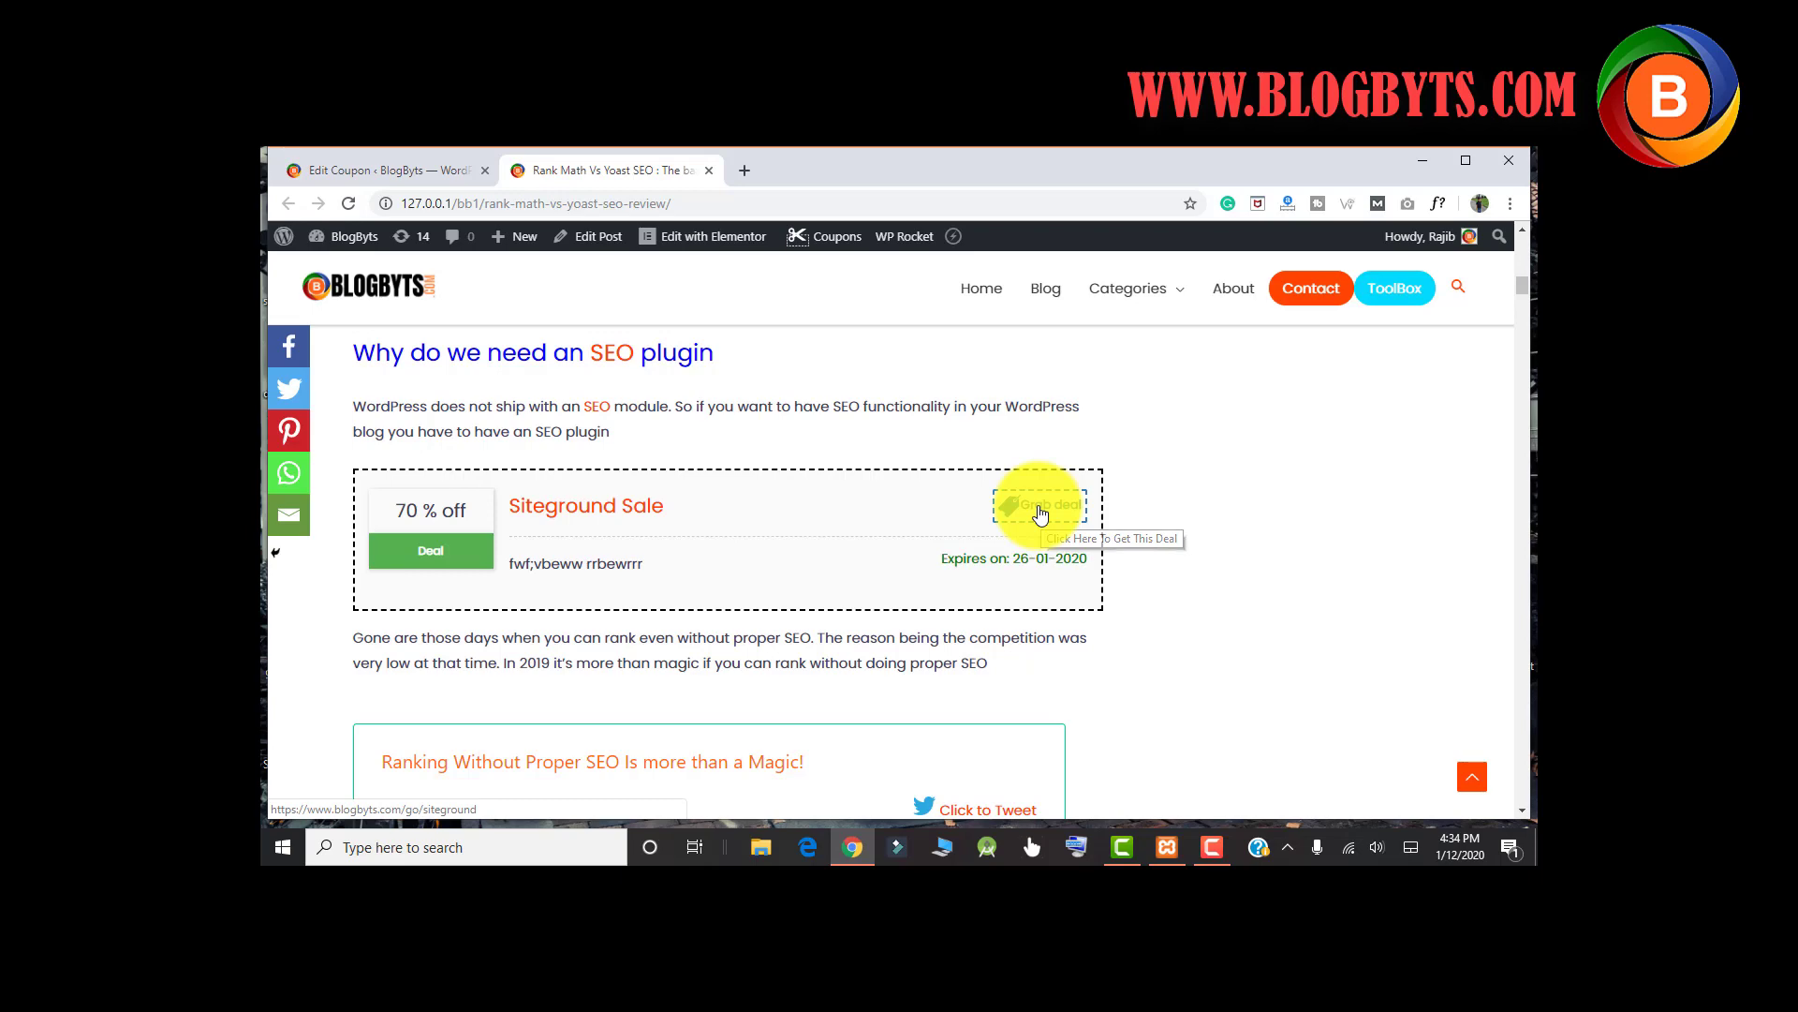
{"action": "left_click", "coordinate": [1039, 511]}
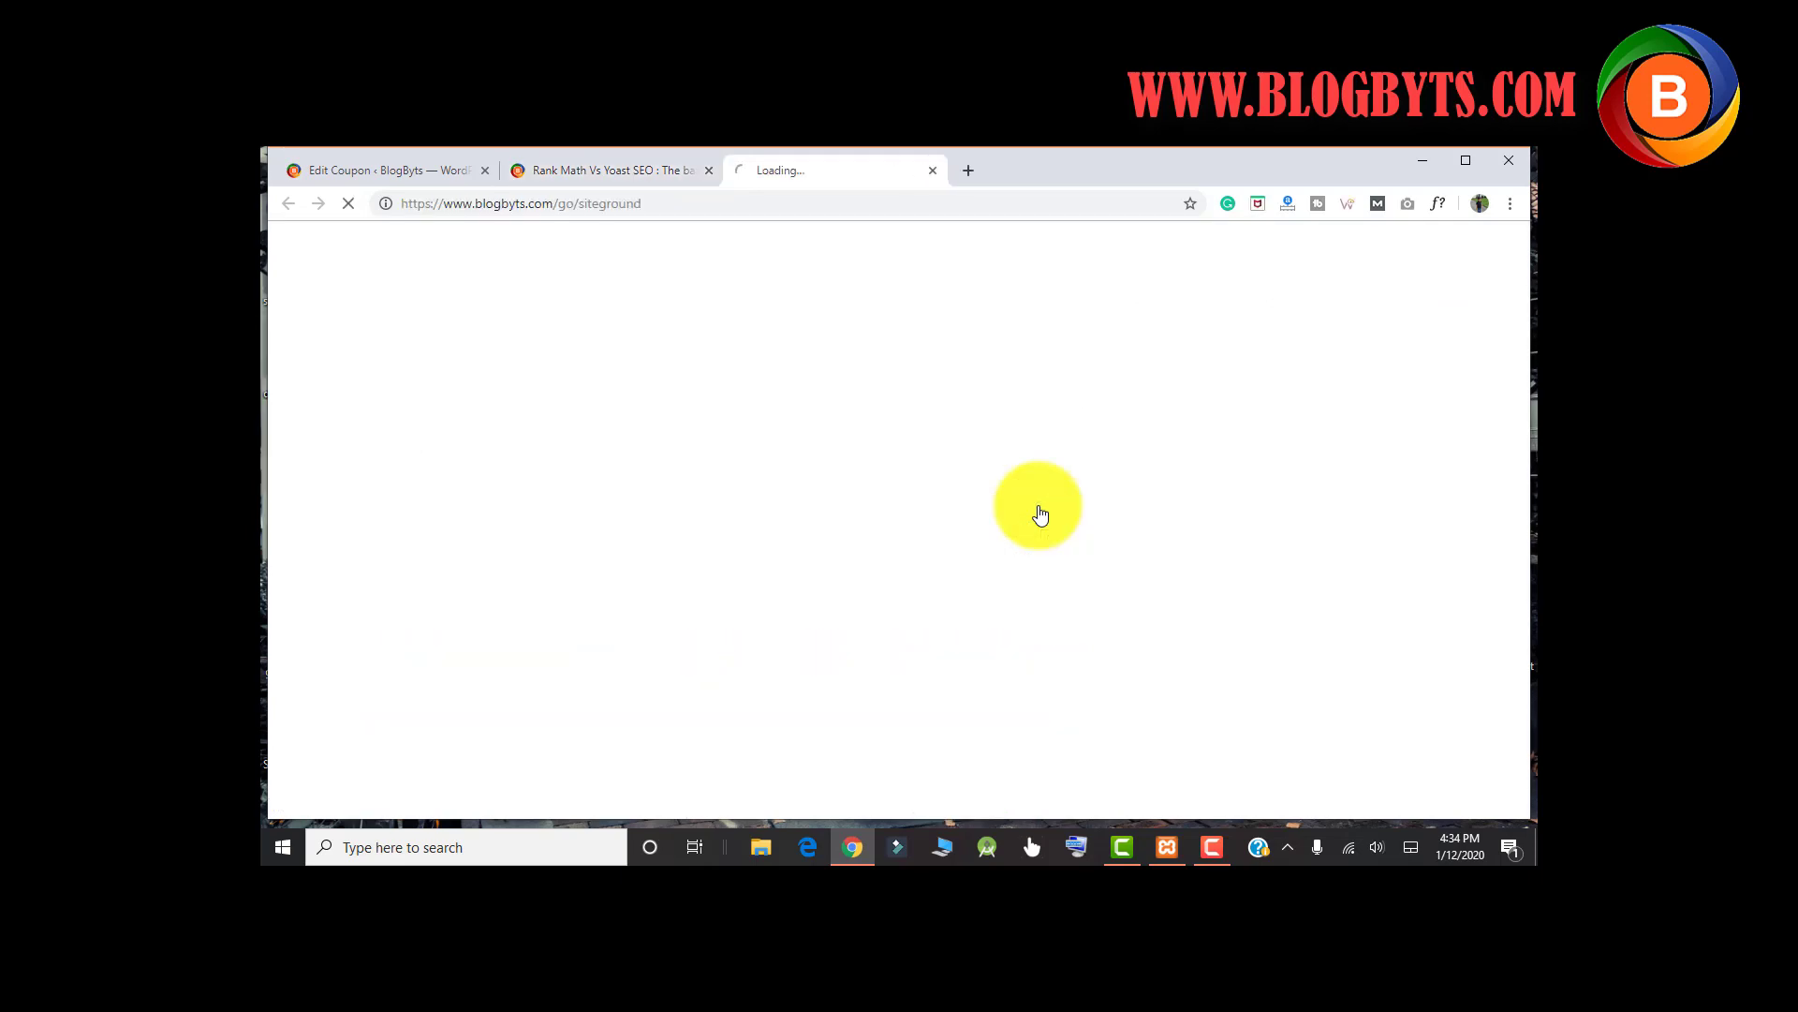
Inspect the SiteGround page address and select its affiliate code
{"action": "left_click", "coordinate": [675, 206]}
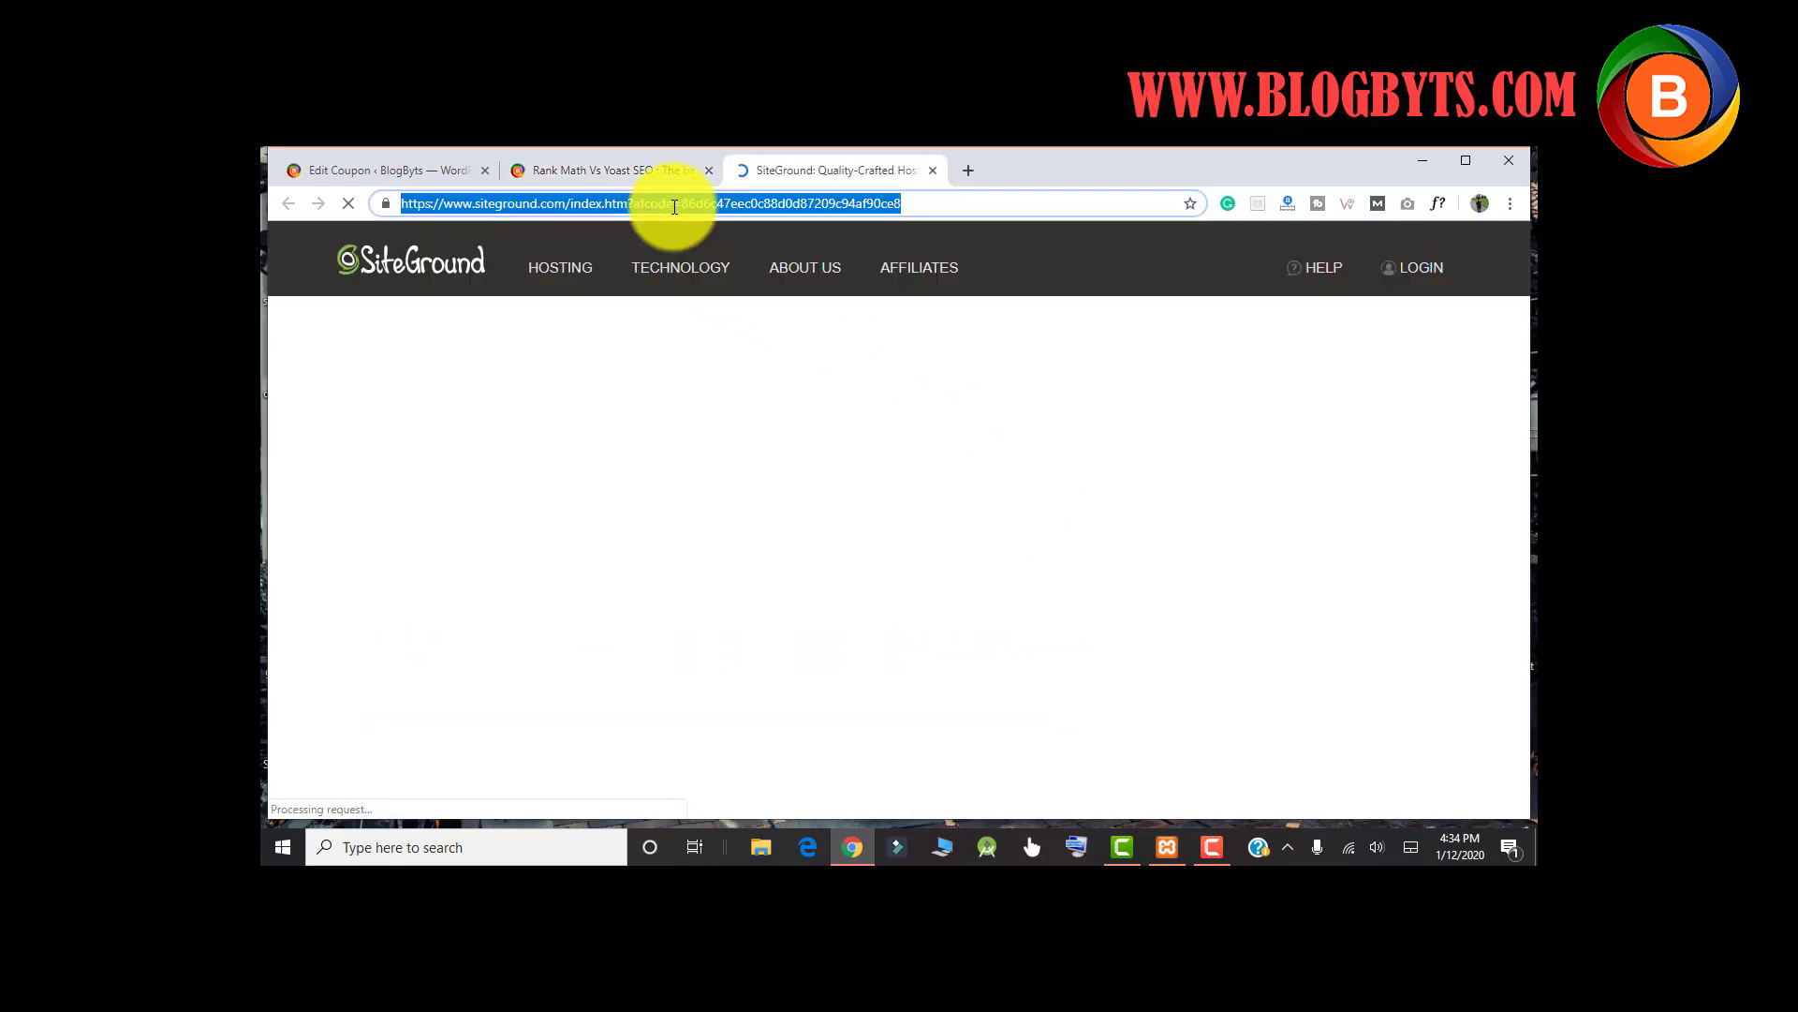
{"action": "left_click", "coordinate": [676, 206]}
{"action": "left_click_drag", "start_coordinate": [684, 204], "coordinate": [929, 210]}
Return to the Rank Math Vs Yoast SEO post and review the coupon box
{"action": "left_click", "coordinate": [663, 169]}
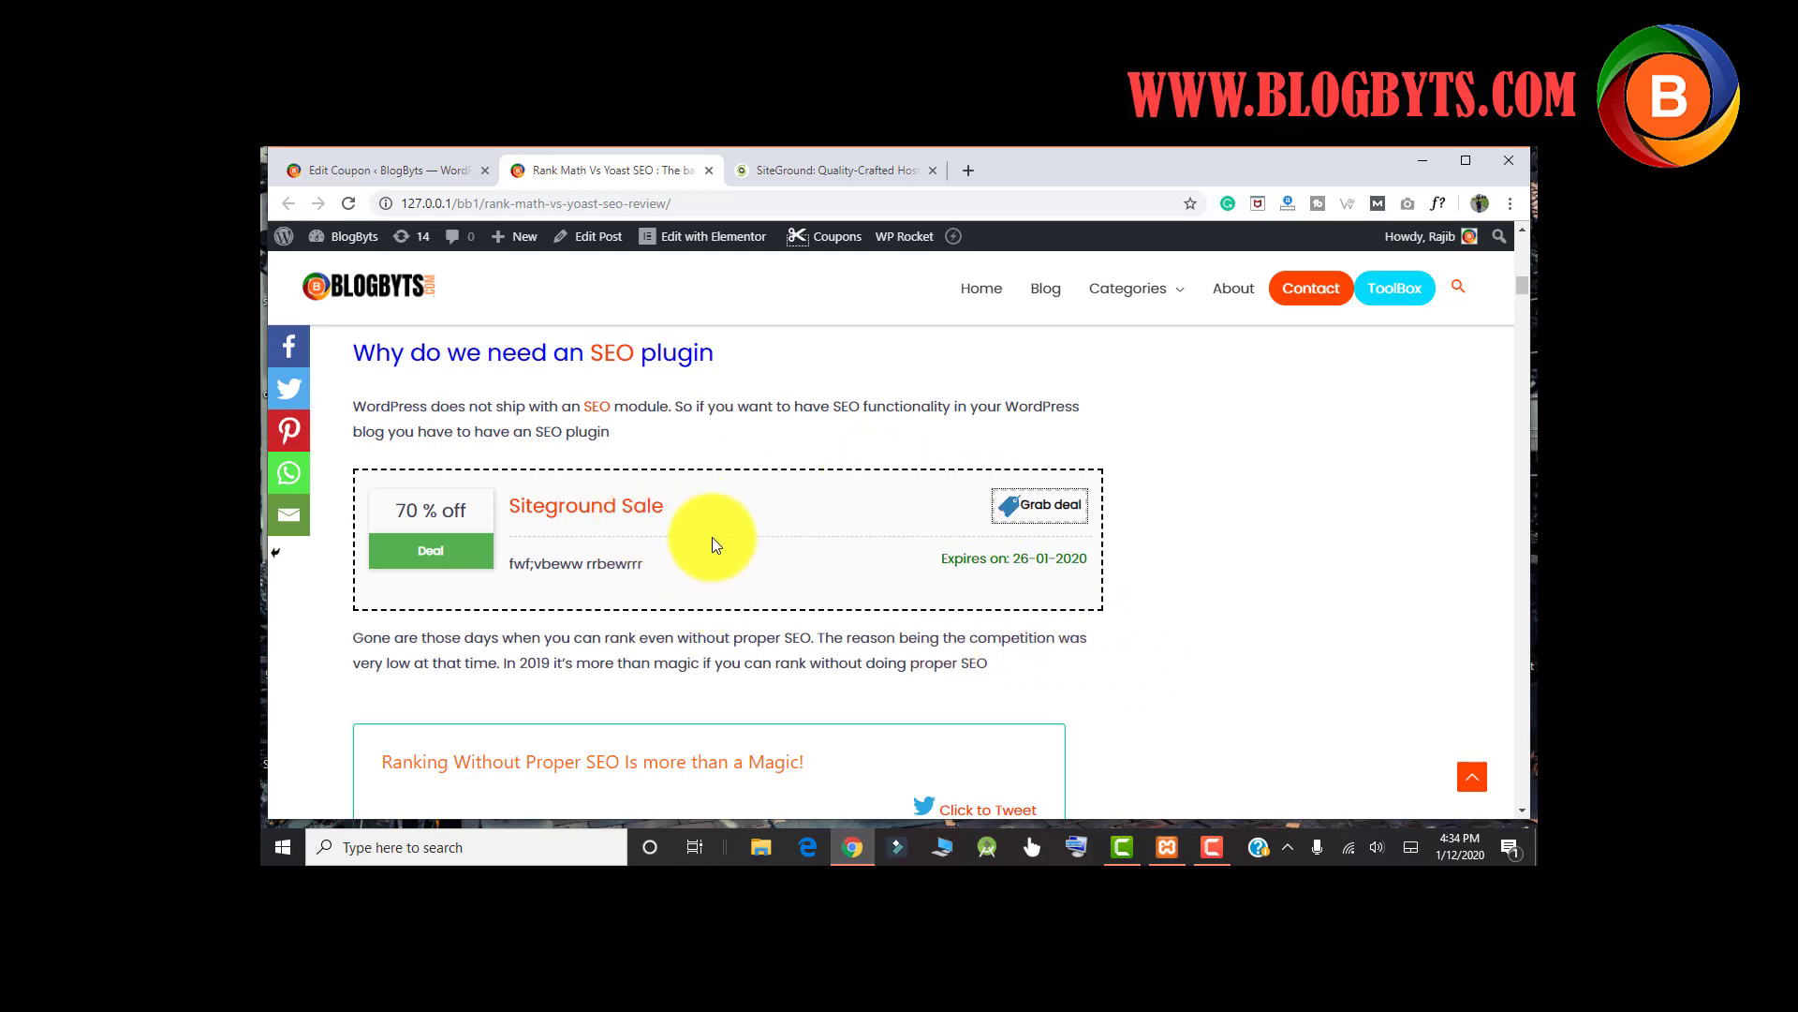
{"action": "scroll", "coordinate": [898, 575], "scroll_direction": "down", "scroll_amount": 3}
{"action": "scroll", "coordinate": [896, 577], "scroll_direction": "up", "scroll_amount": 6}
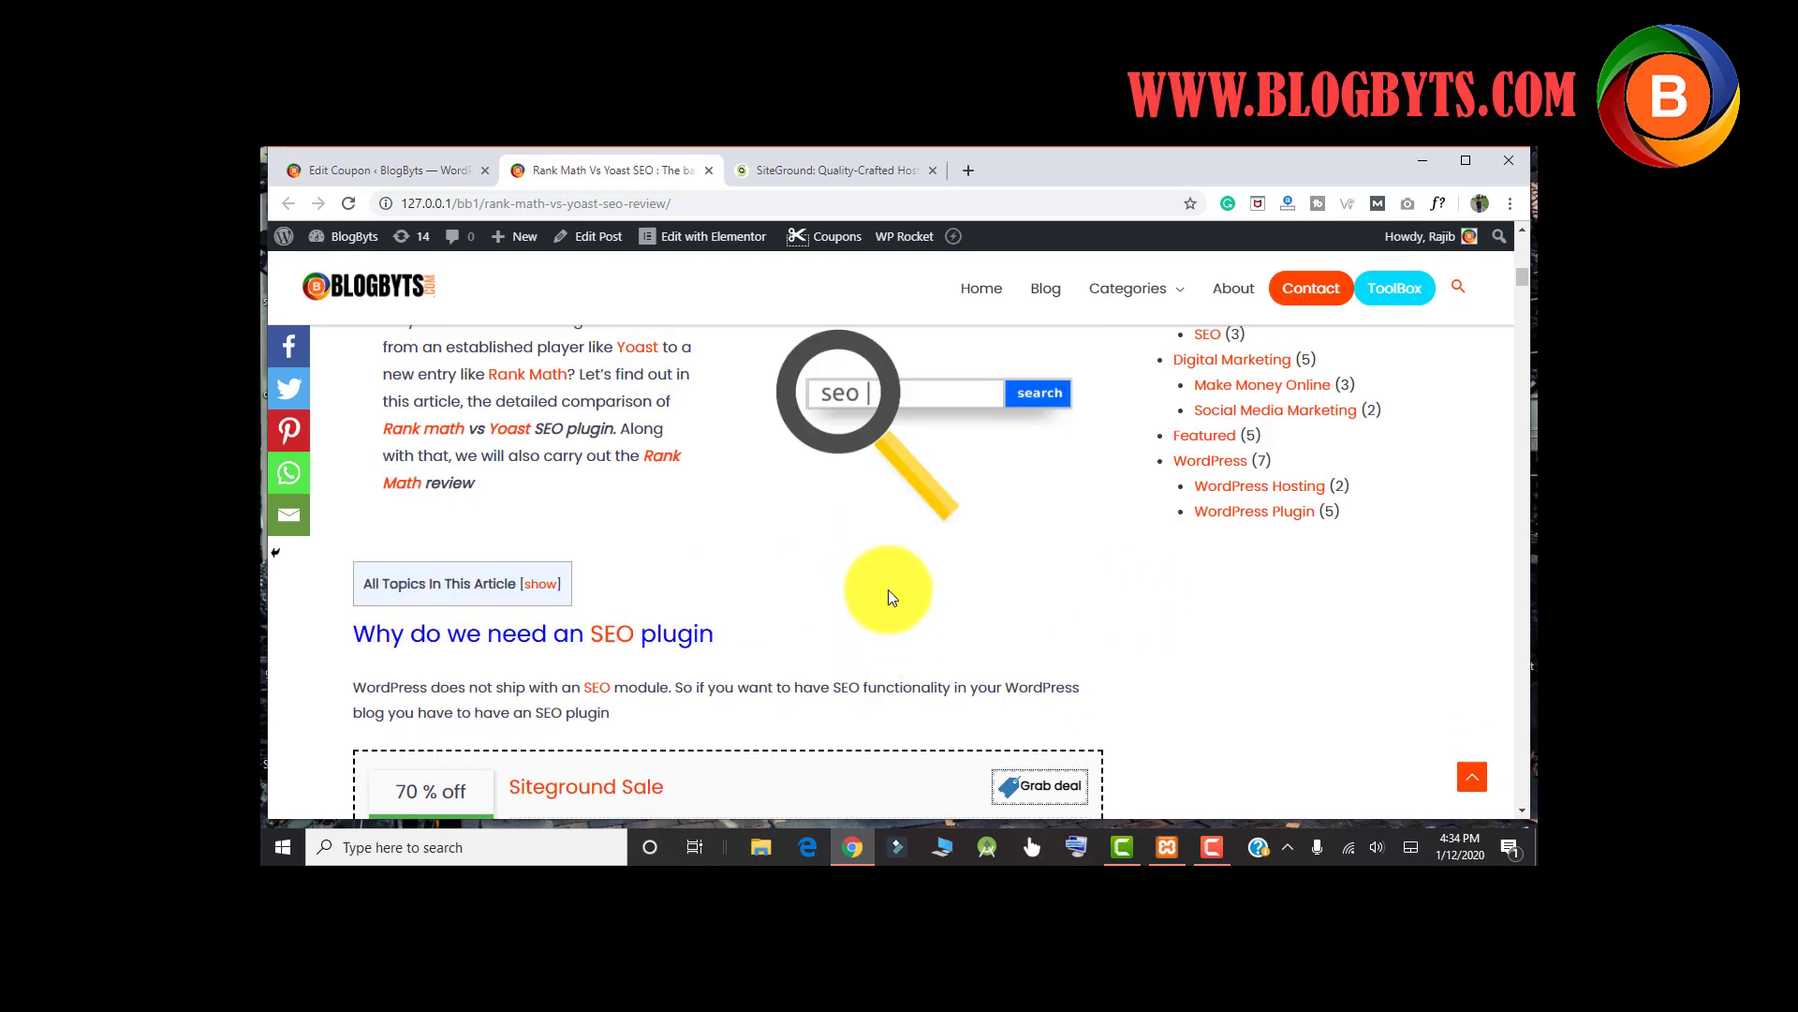
{"action": "scroll", "coordinate": [888, 588], "scroll_direction": "down", "scroll_amount": 1}
{"action": "scroll", "coordinate": [1184, 623], "scroll_direction": "down", "scroll_amount": 1}
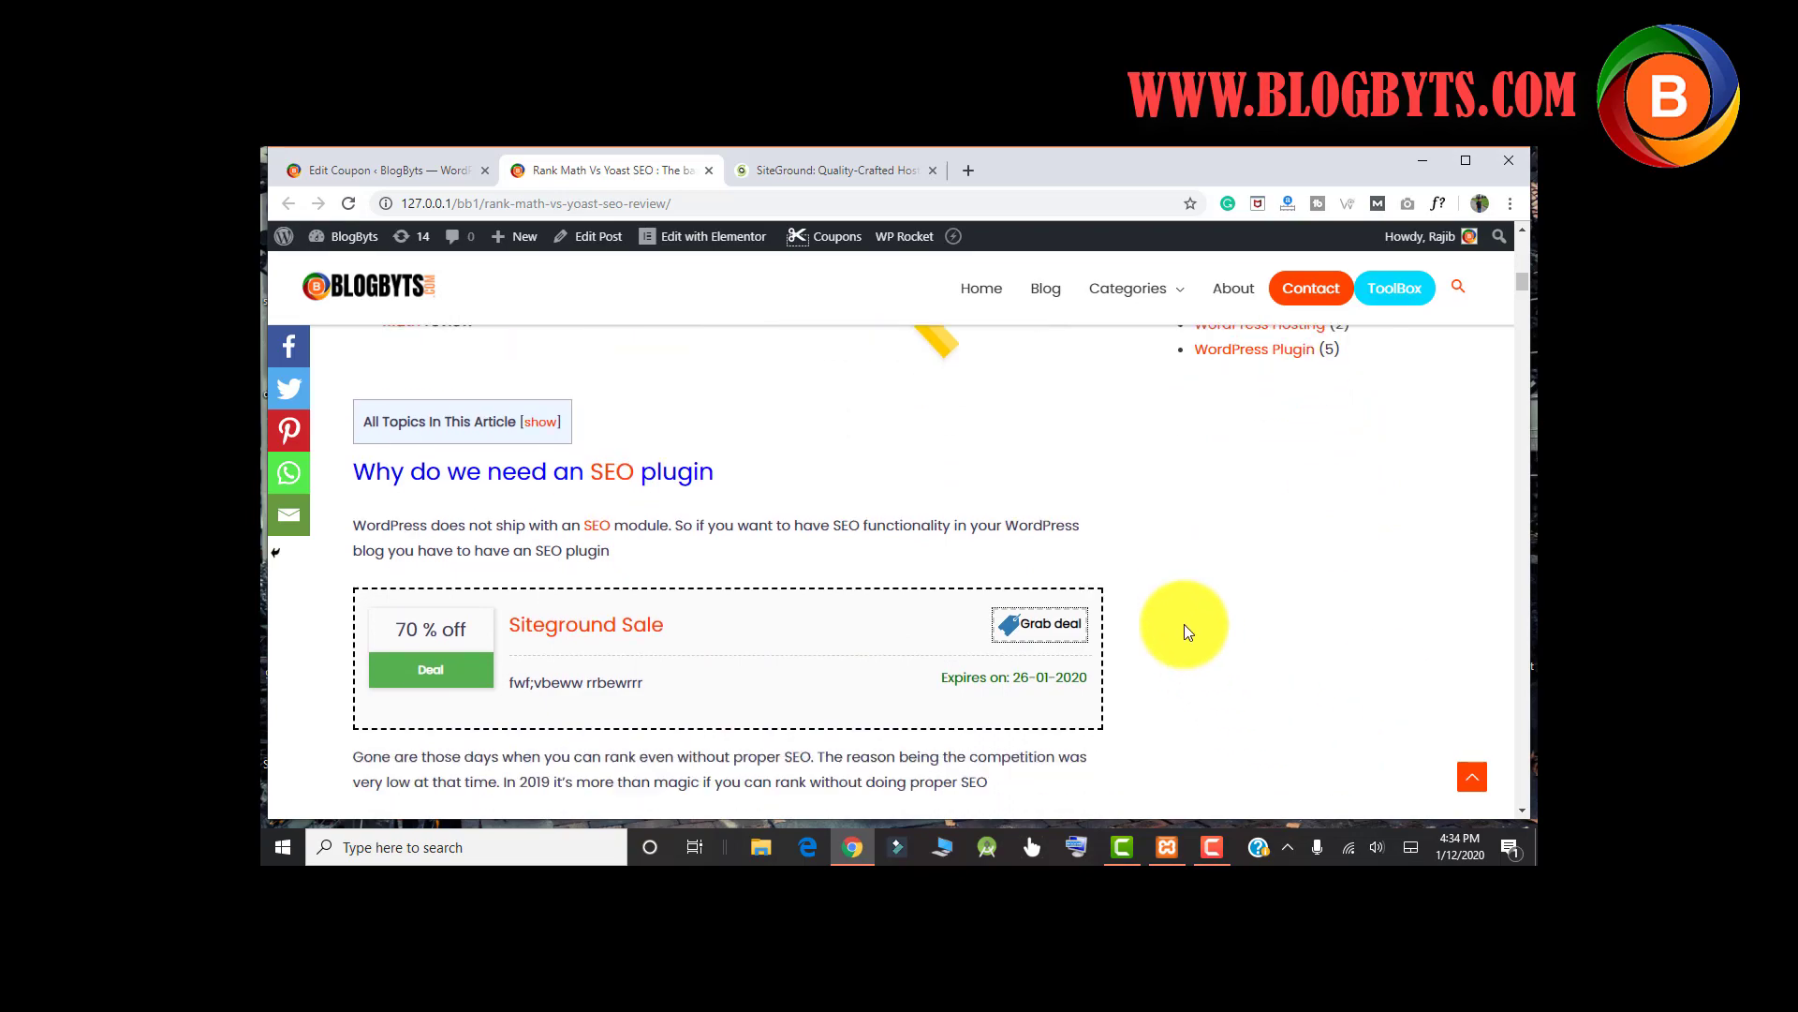
{"action": "scroll", "coordinate": [1184, 624], "scroll_direction": "down", "scroll_amount": 15}
{"action": "scroll", "coordinate": [1158, 693], "scroll_direction": "up", "scroll_amount": 20}
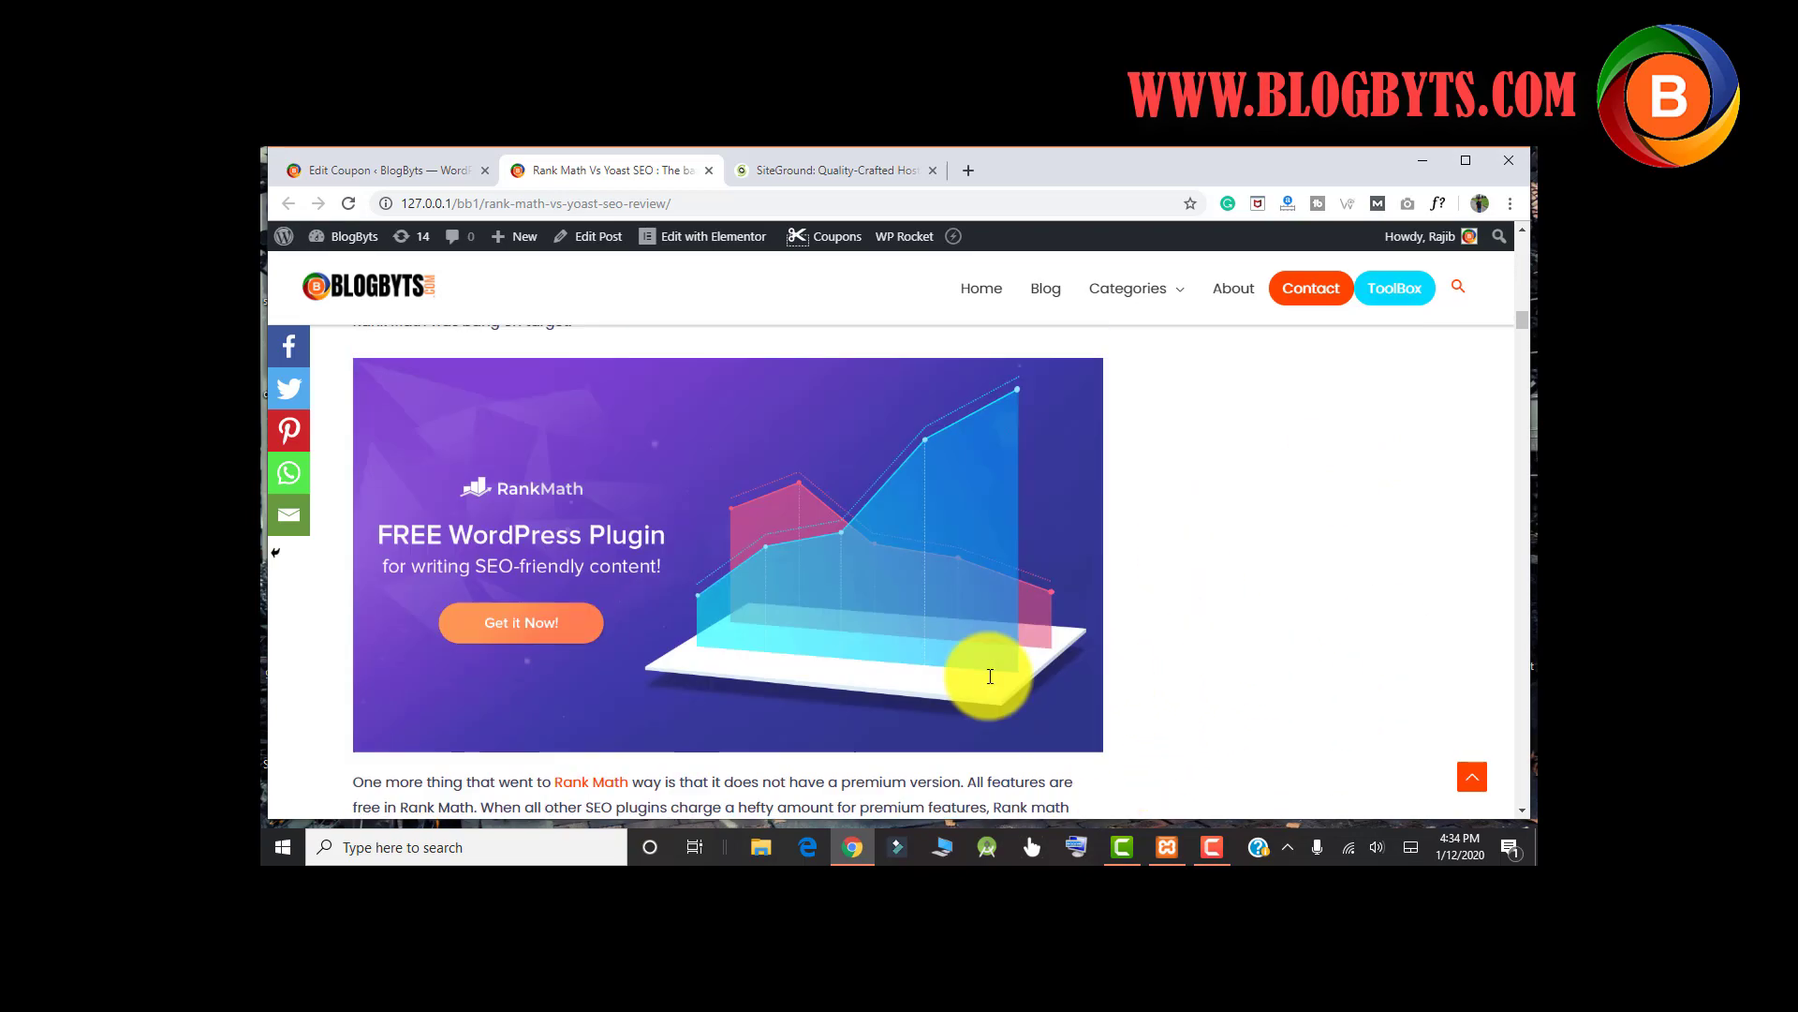
{"action": "scroll", "coordinate": [987, 677], "scroll_direction": "up", "scroll_amount": 8}
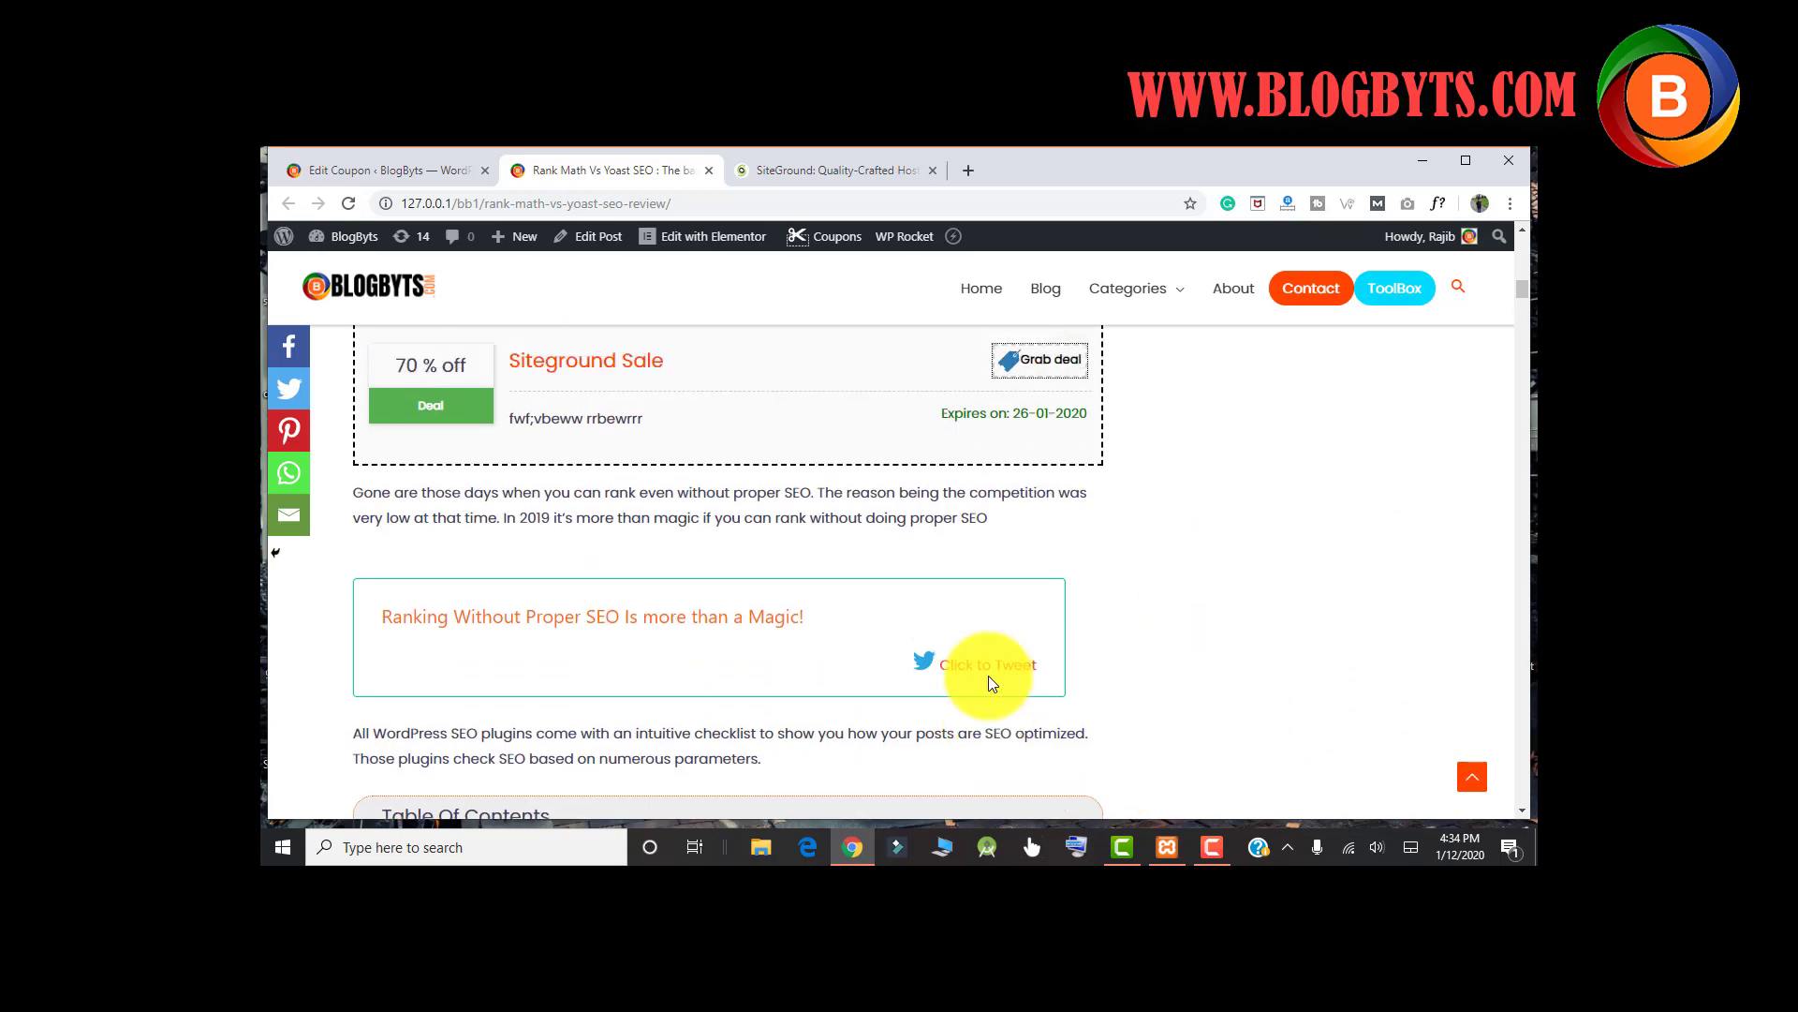
{"action": "scroll", "coordinate": [683, 574], "scroll_direction": "down", "scroll_amount": 1}
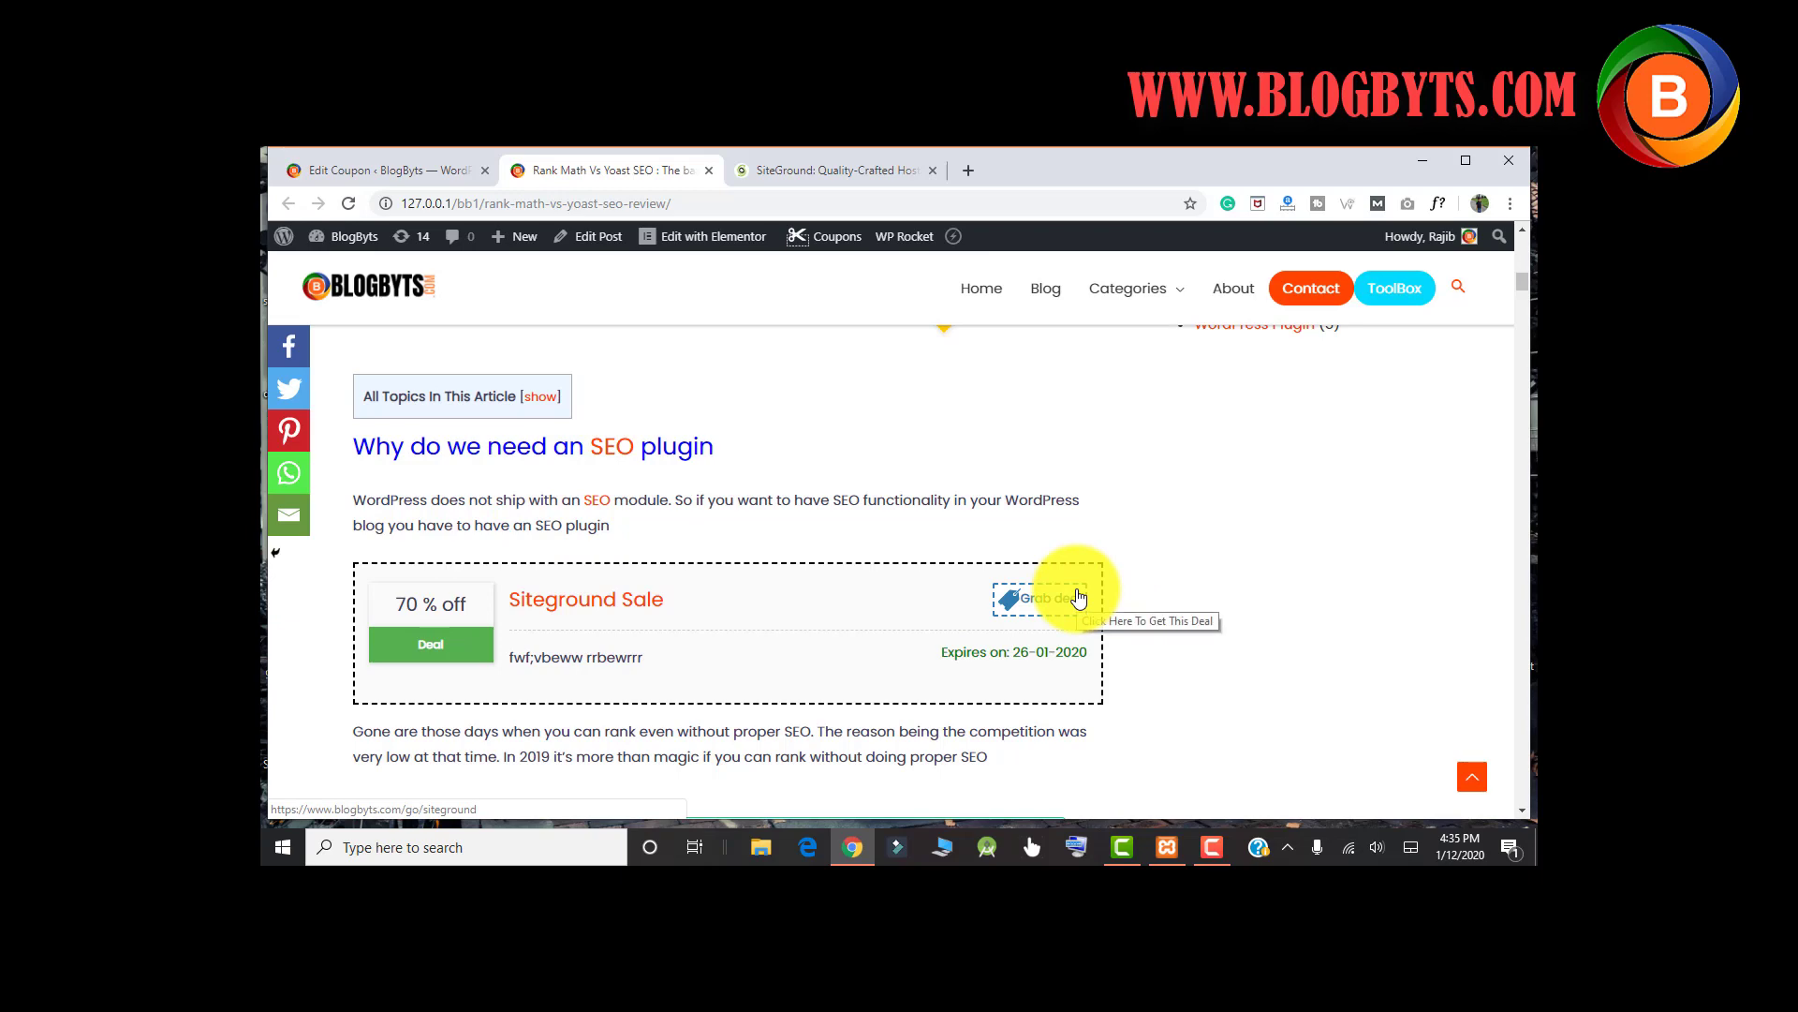
Load blogbyts.com in a new browser tab
{"action": "left_click", "coordinate": [435, 172]}
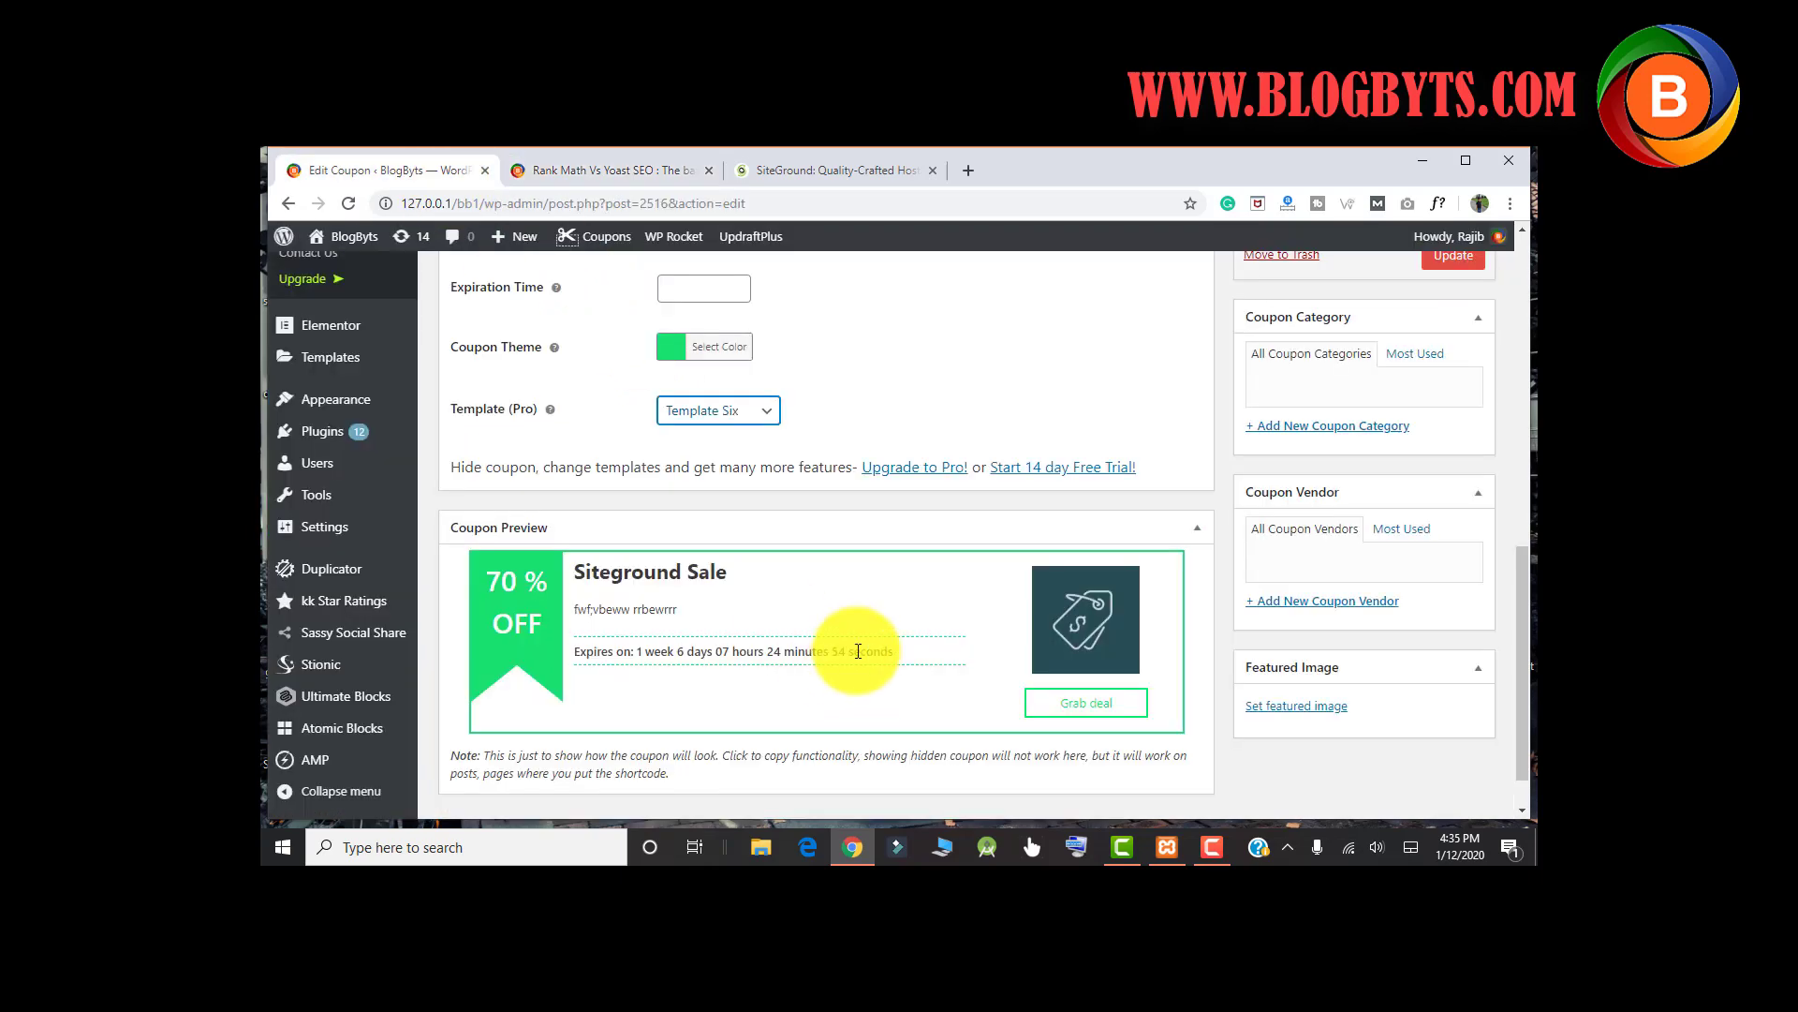
{"action": "scroll", "coordinate": [890, 596], "scroll_direction": "down", "scroll_amount": 1}
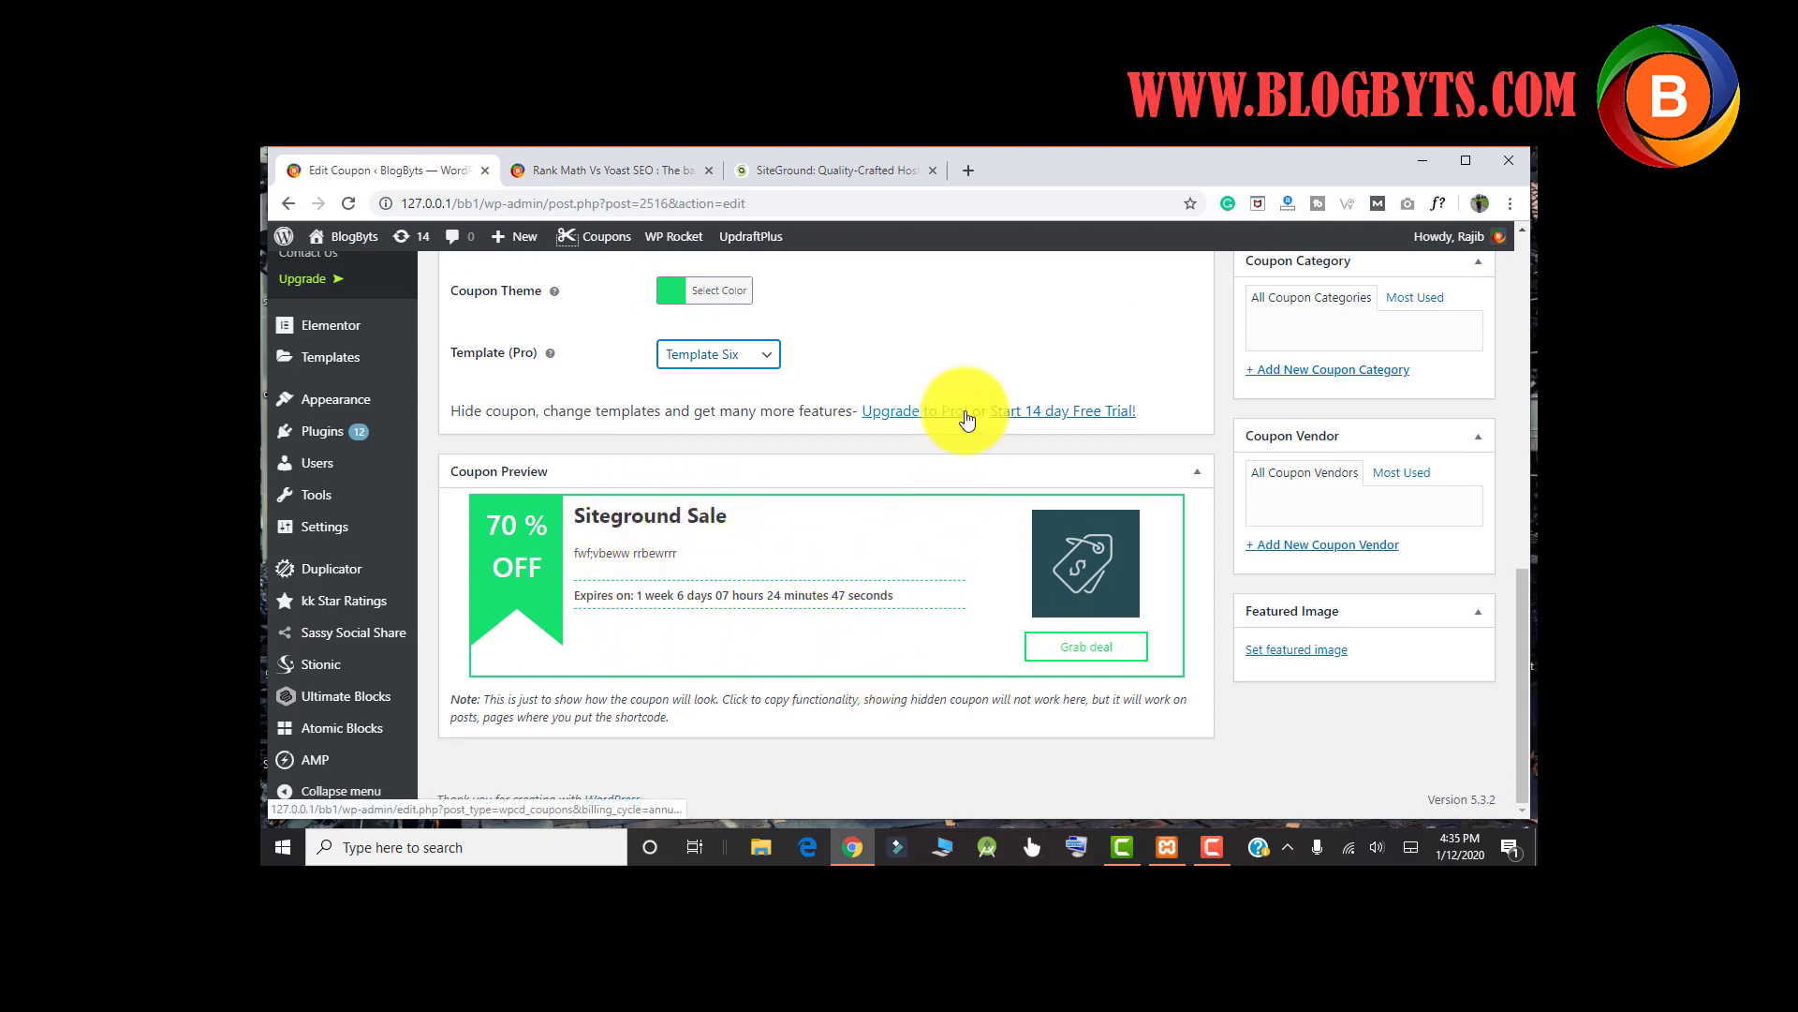
{"action": "left_click", "coordinate": [971, 167]}
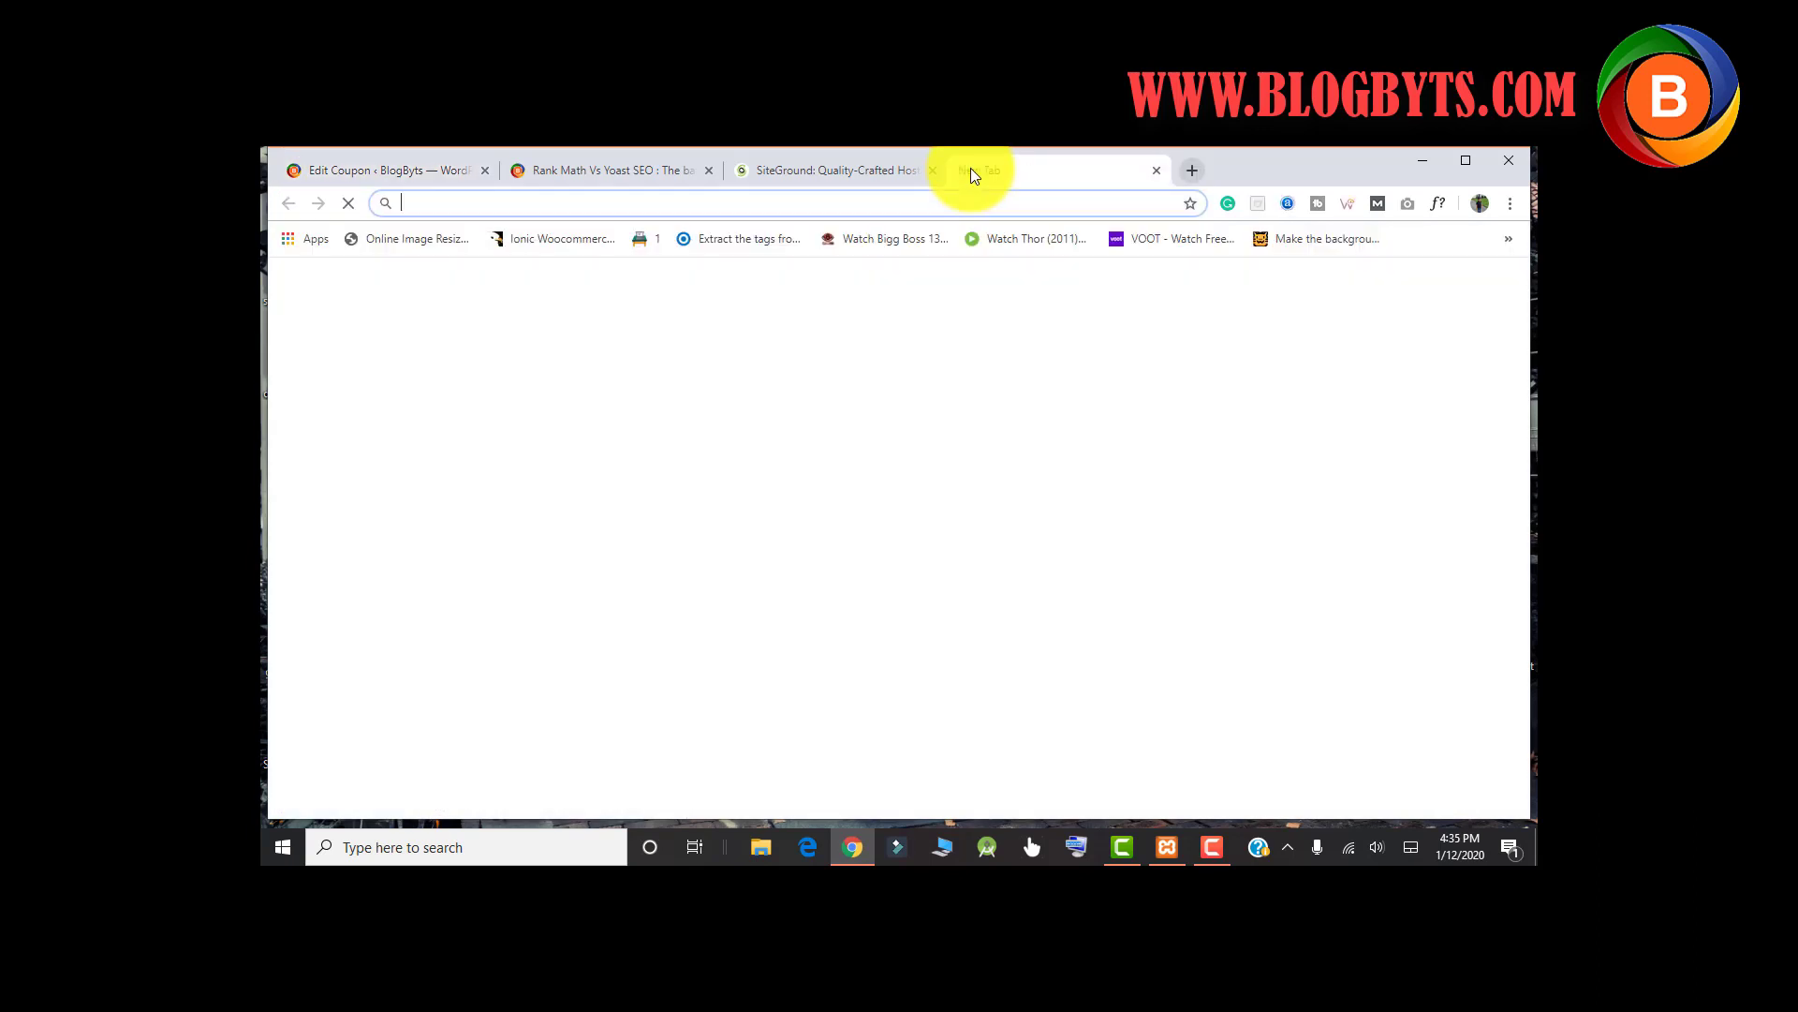
{"action": "type", "text": "blogbyts"}
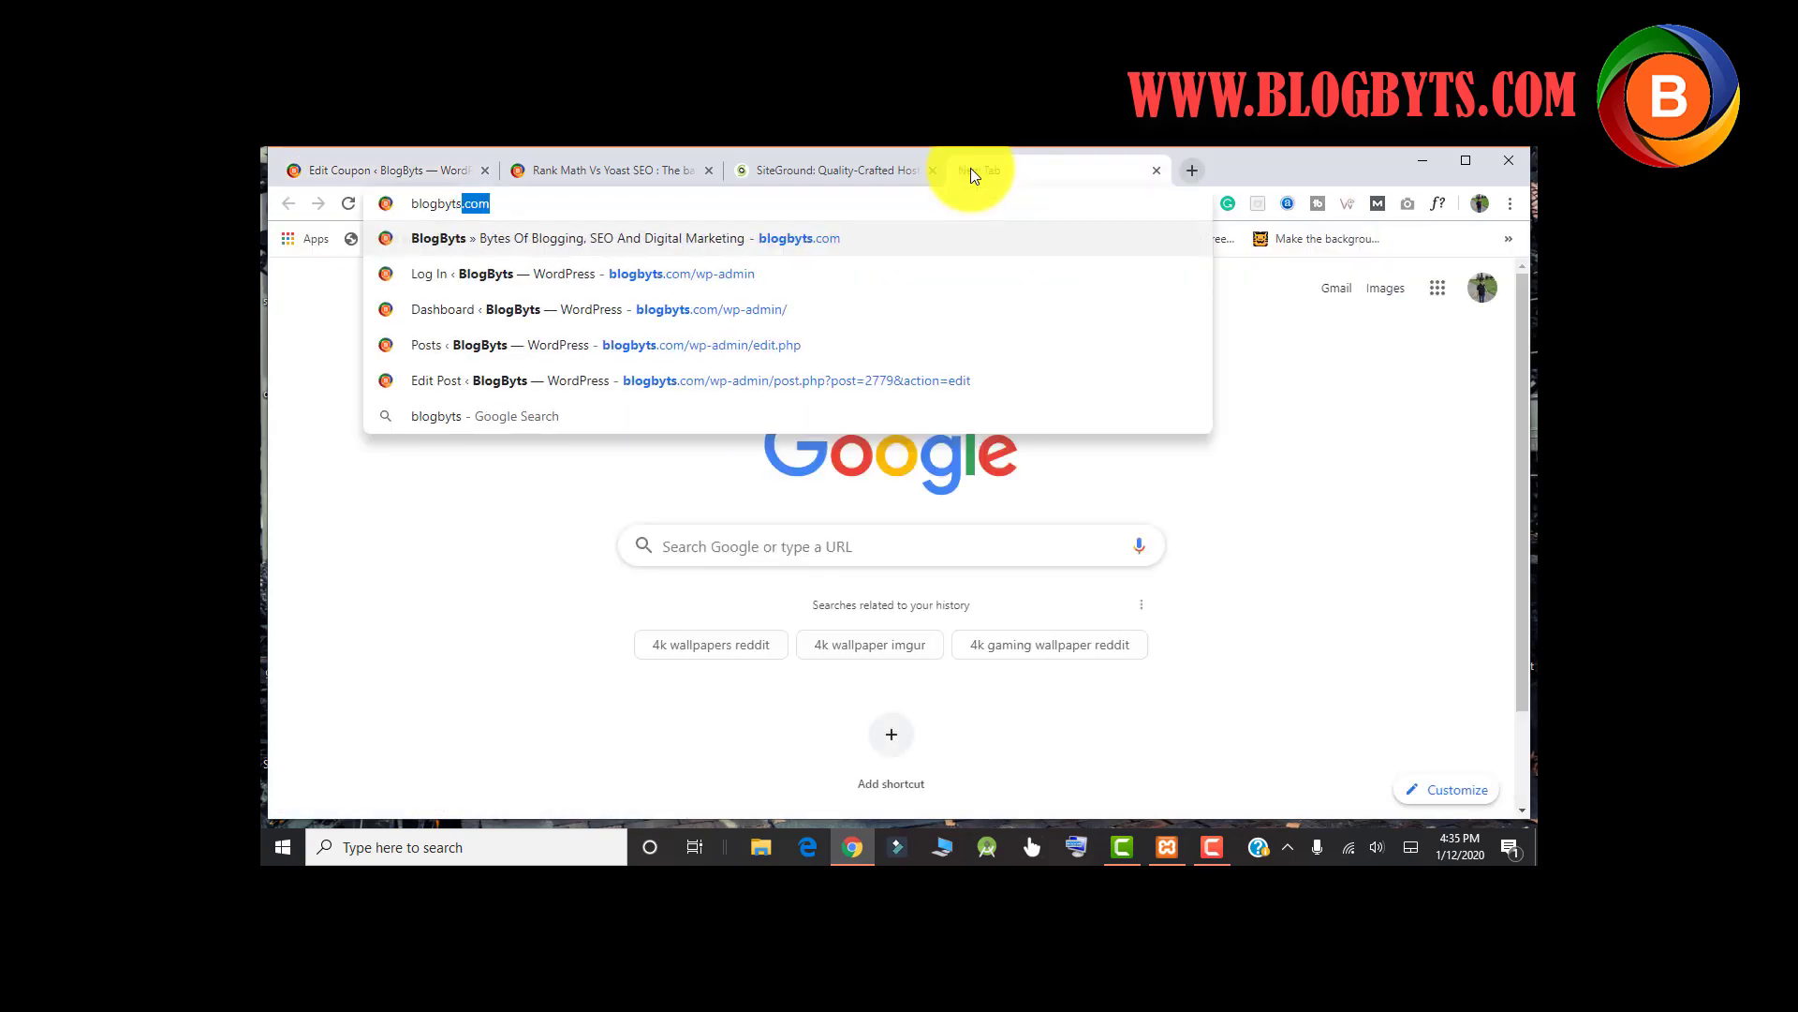
{"action": "key", "text": "Return"}
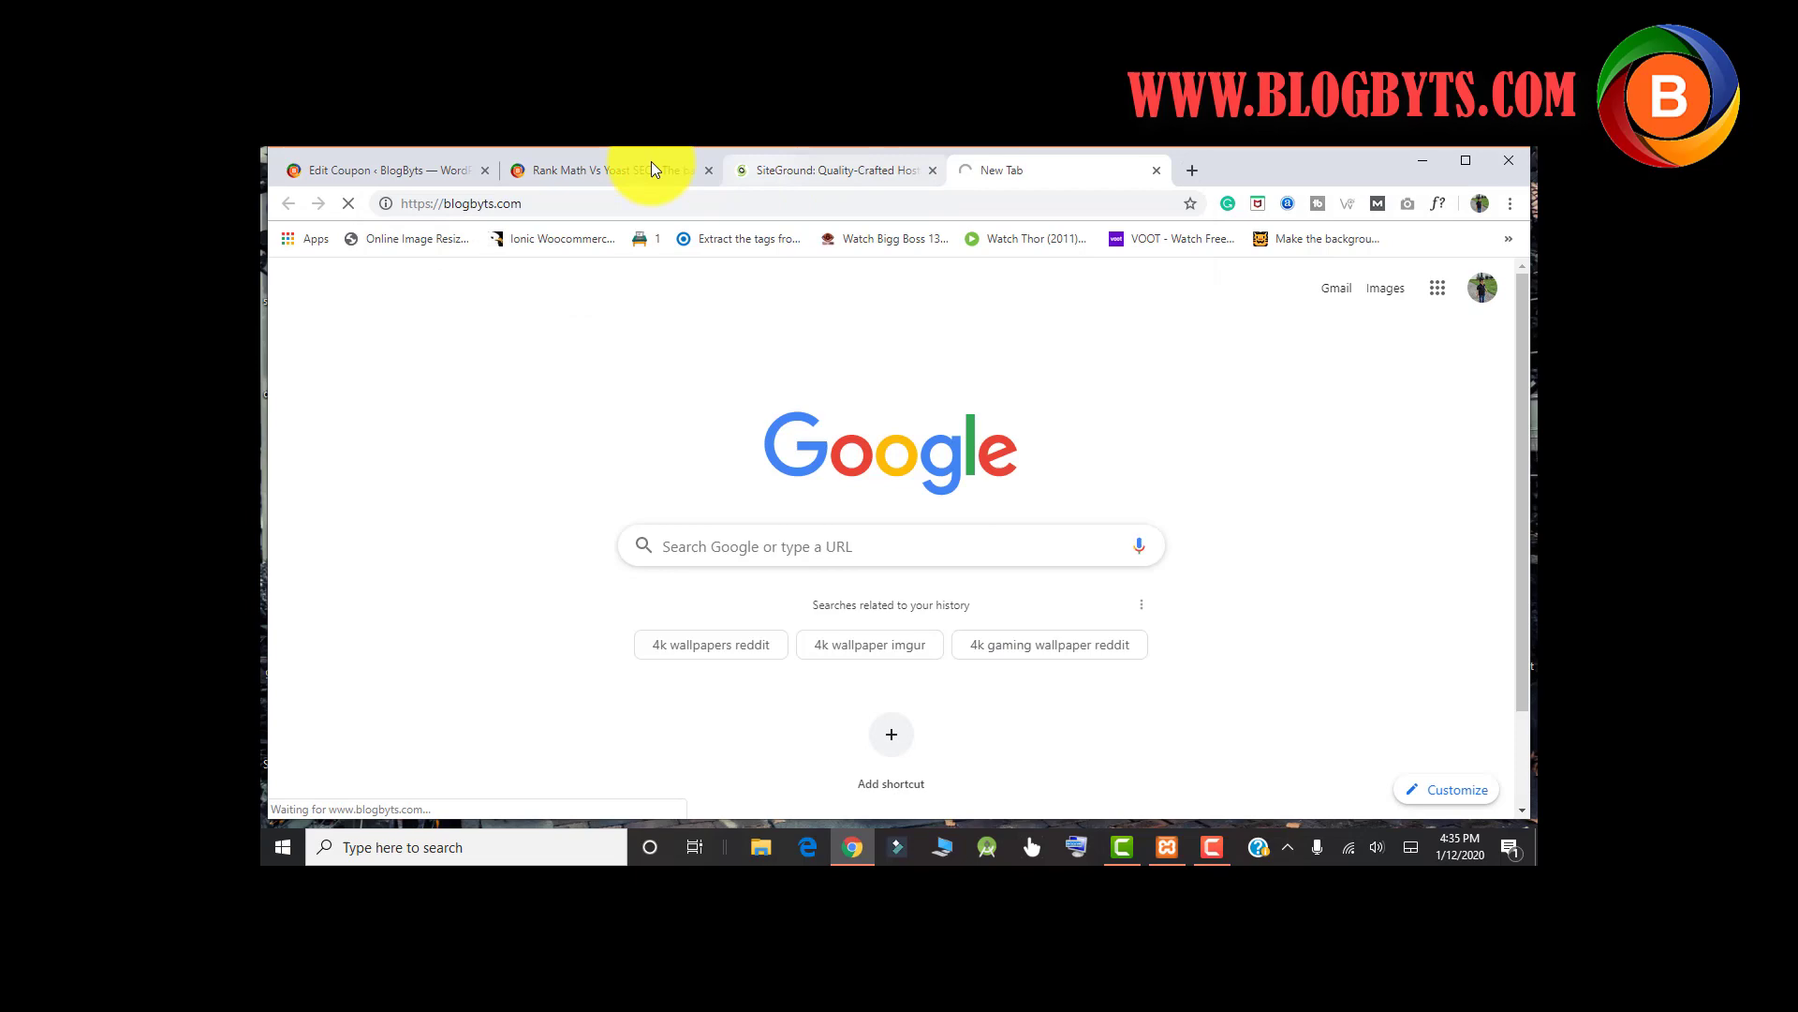
Scroll the blogbyts.com homepage down to its latest blog posts
{"action": "left_click", "coordinate": [644, 171]}
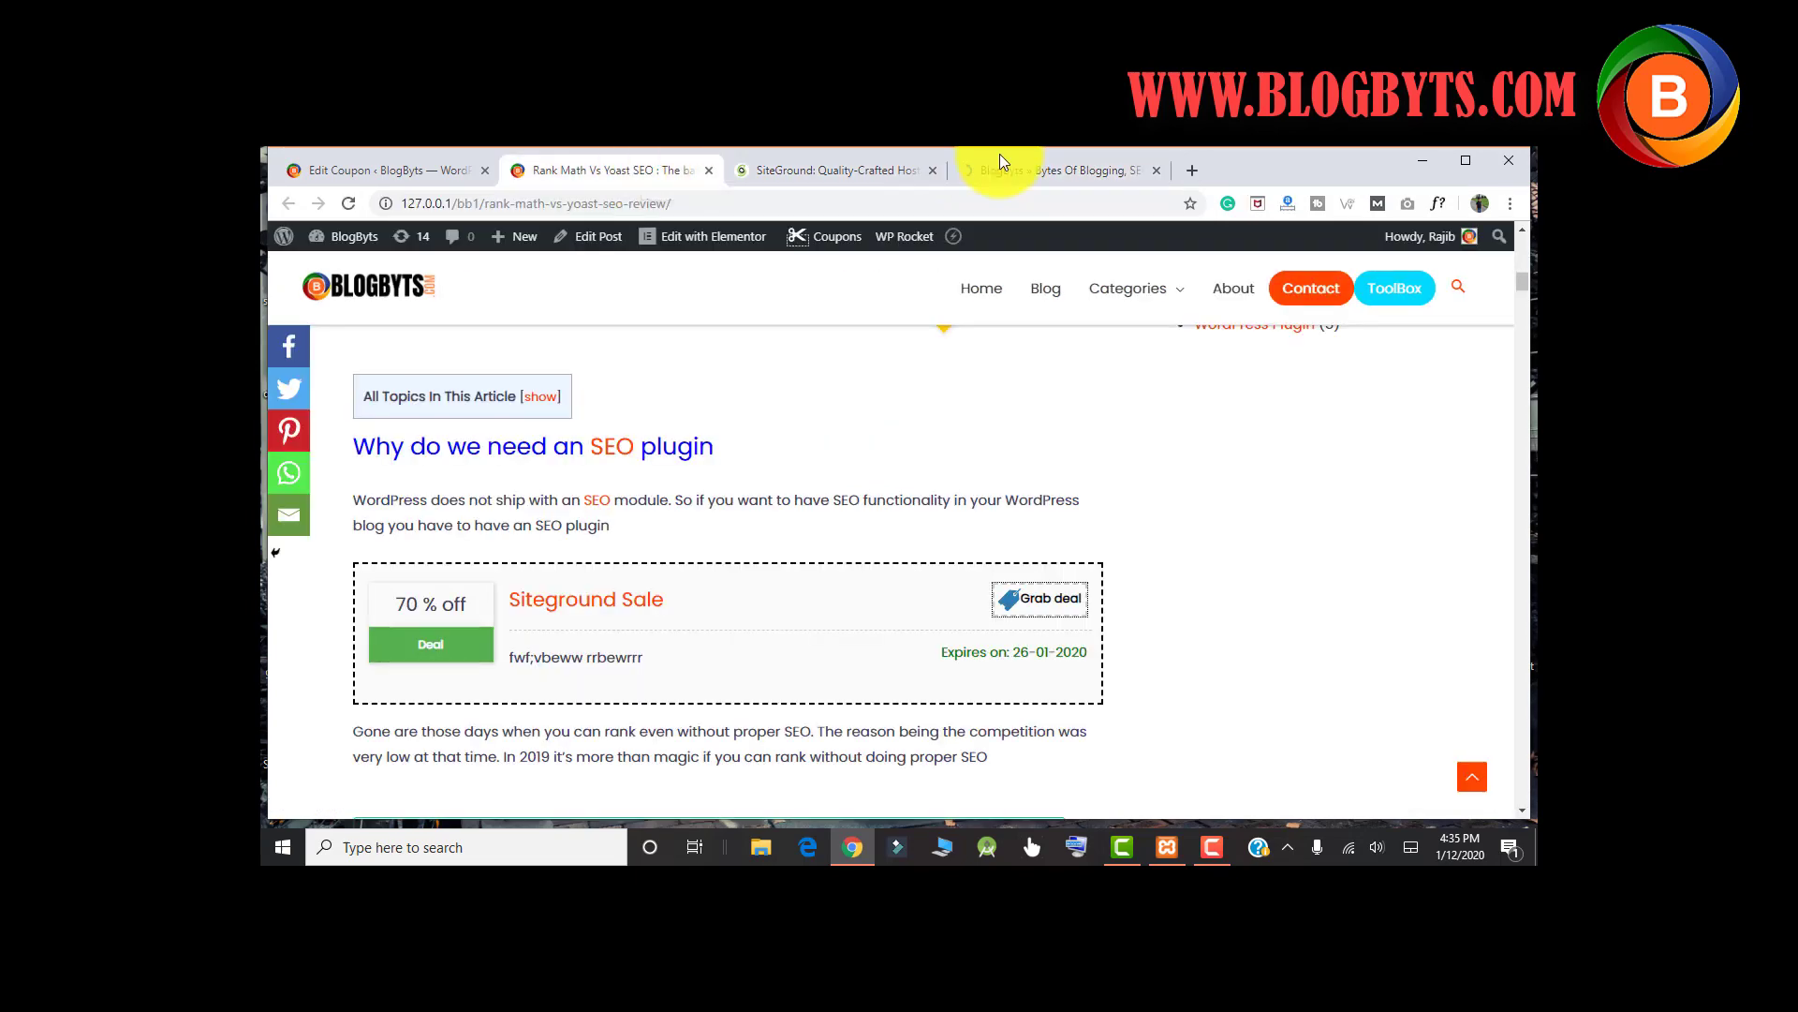
{"action": "left_click", "coordinate": [1058, 169]}
{"action": "scroll", "coordinate": [656, 478], "scroll_direction": "down", "scroll_amount": 10}
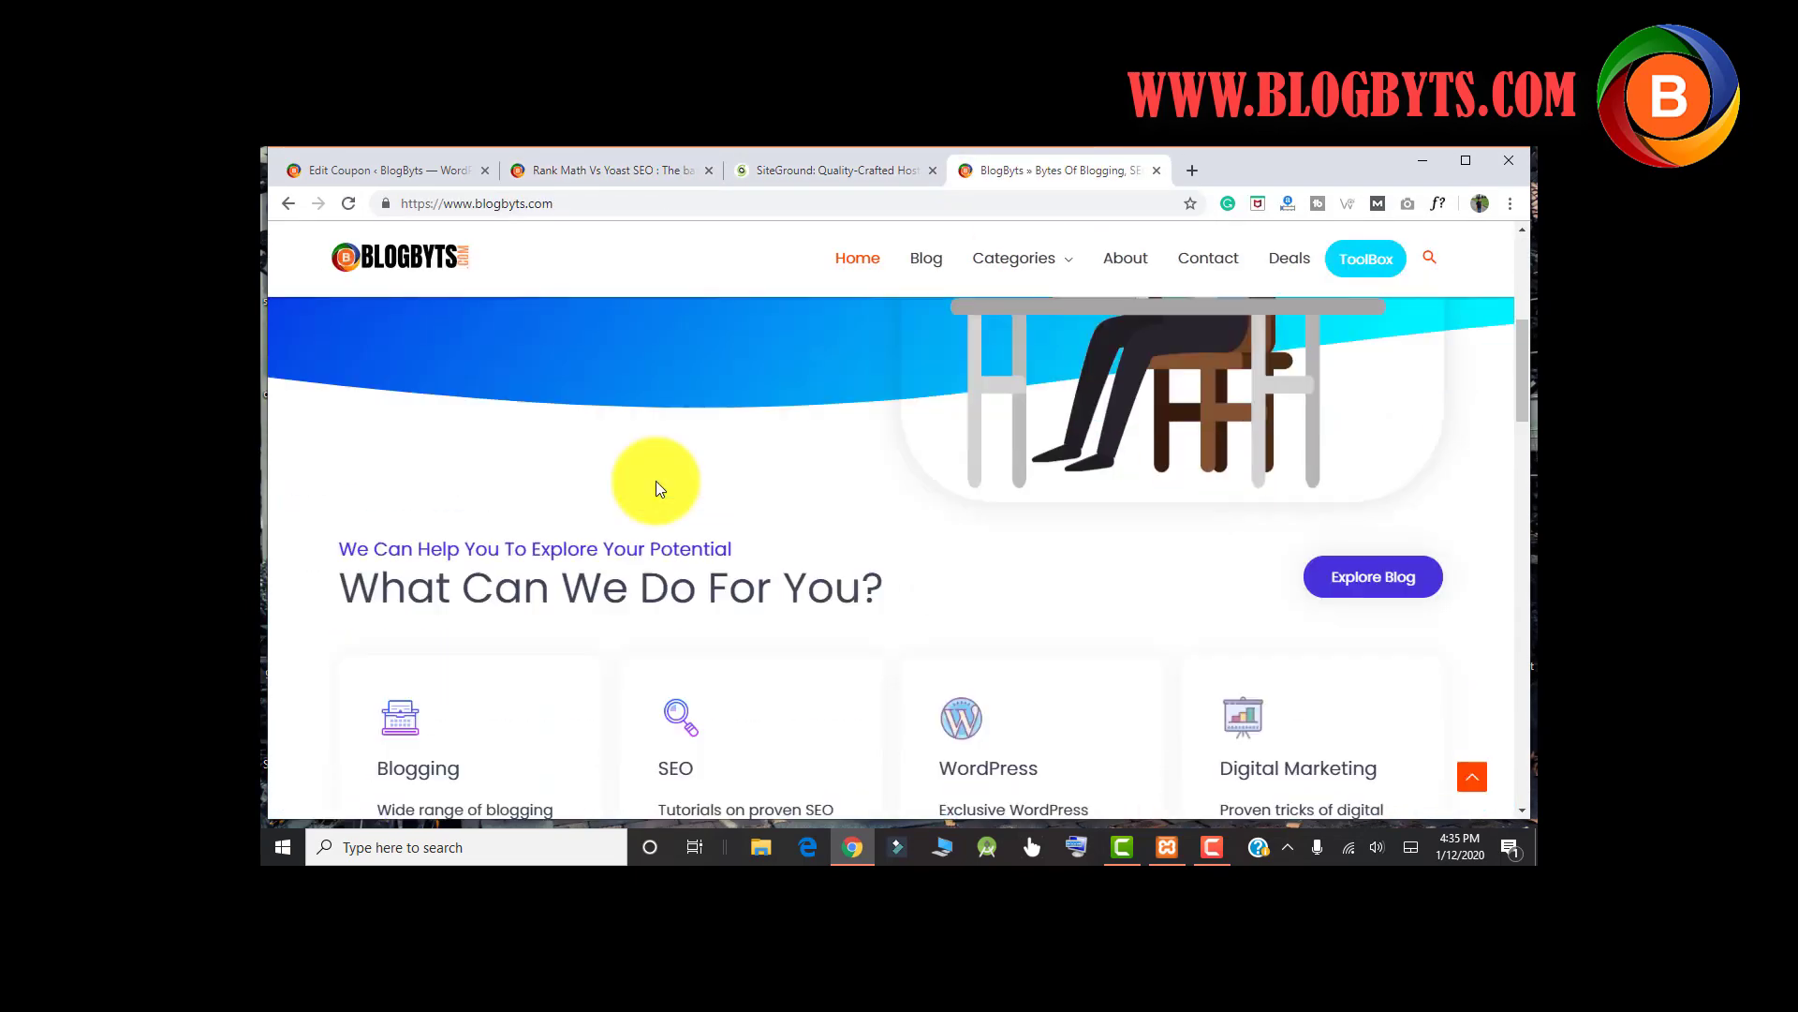
{"action": "scroll", "coordinate": [656, 482], "scroll_direction": "down", "scroll_amount": 1}
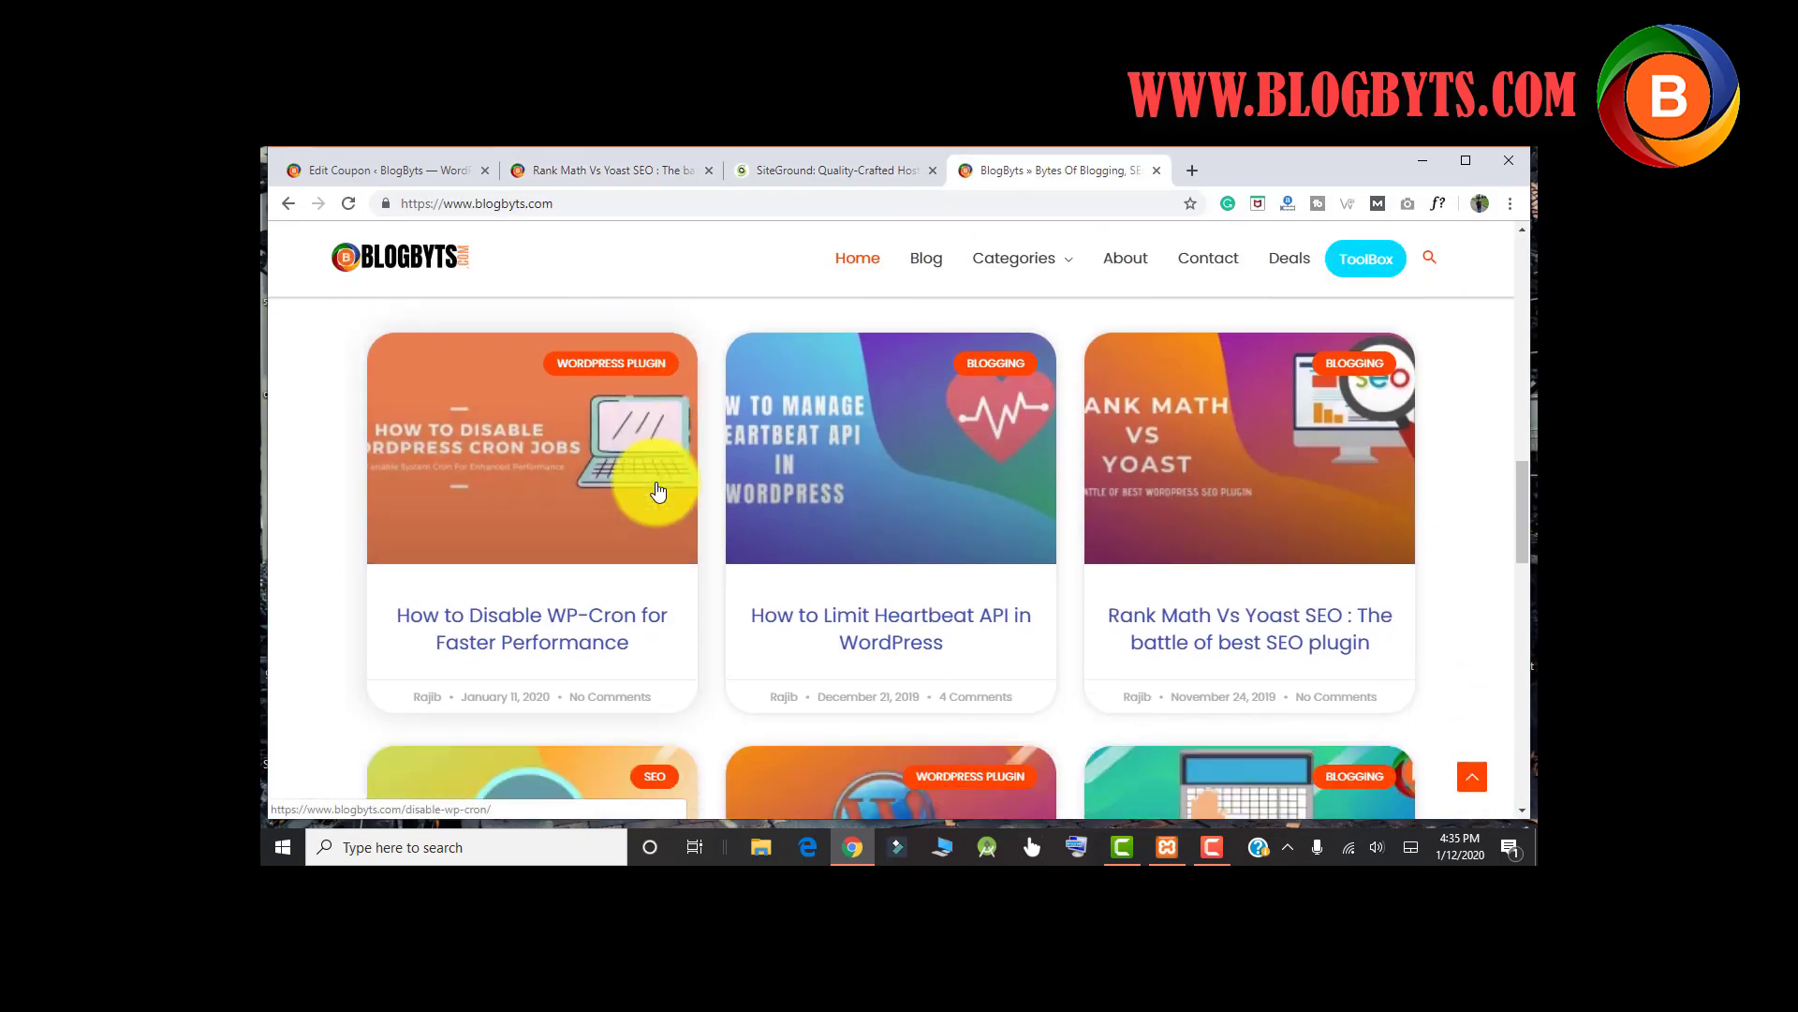
Open the How to Limit Heartbeat API post and reload it
{"action": "left_click", "coordinate": [815, 623]}
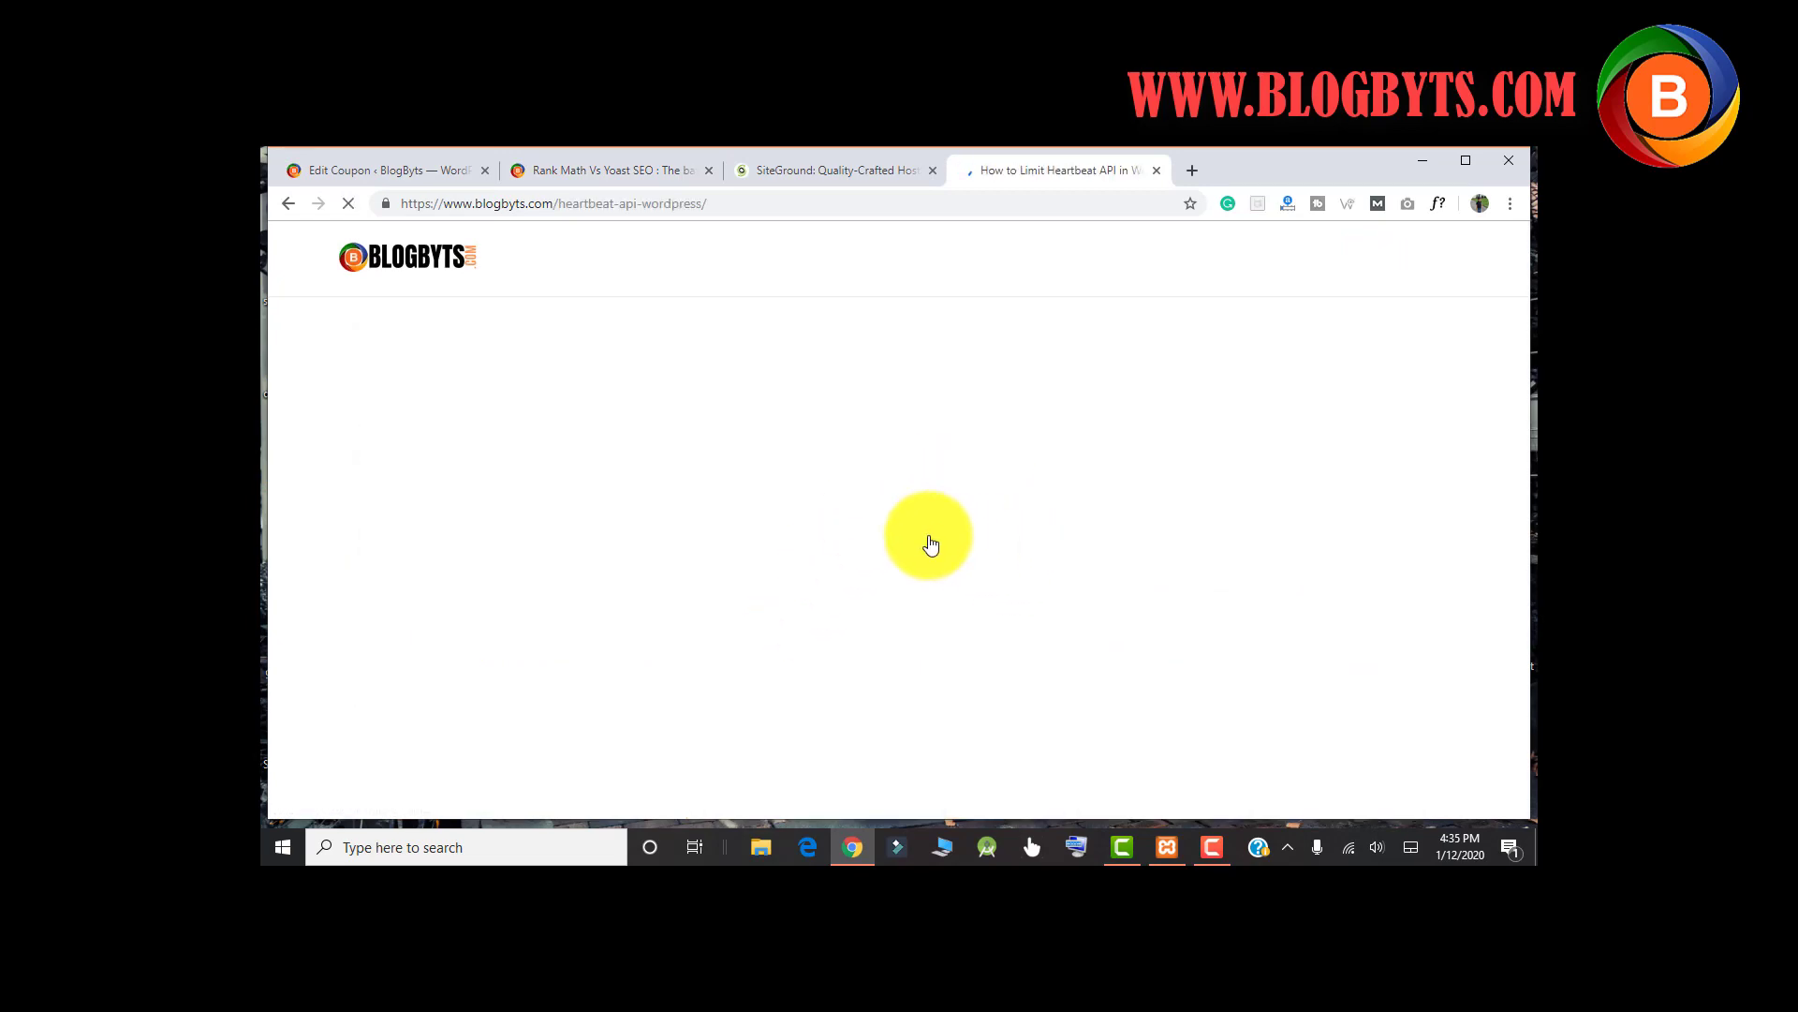
{"action": "scroll", "coordinate": [891, 446], "scroll_direction": "down", "scroll_amount": 10}
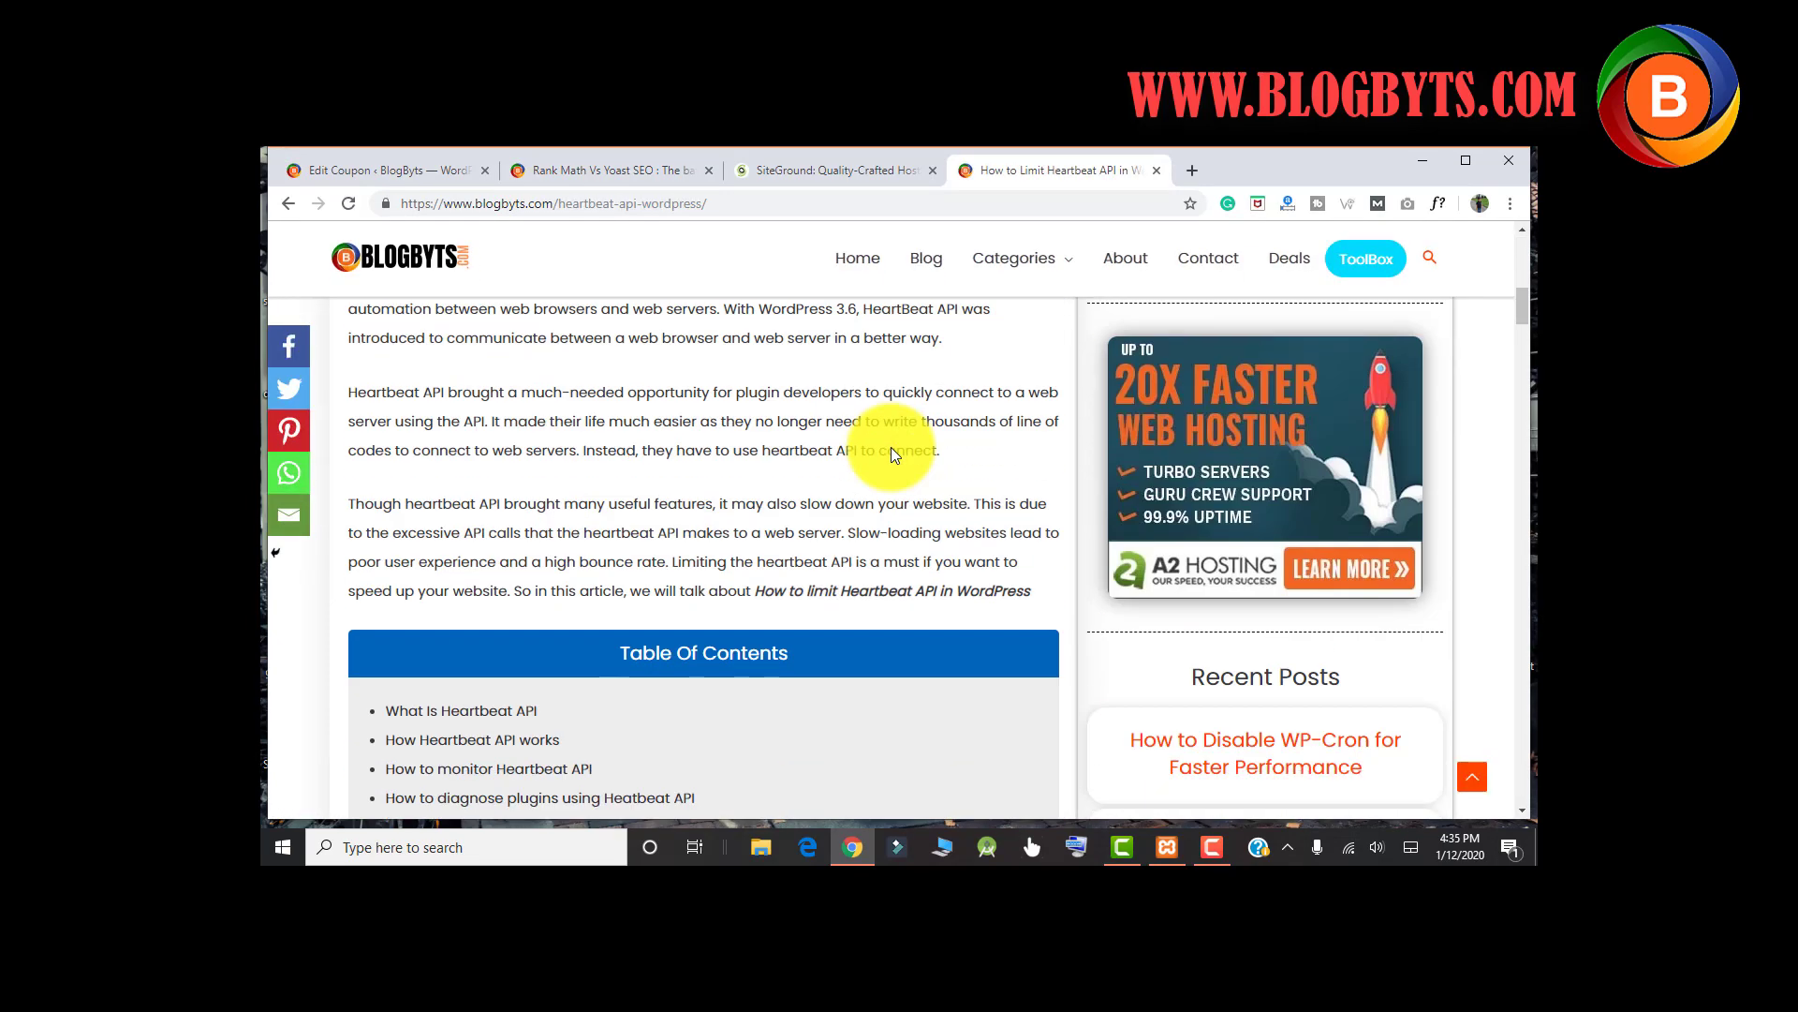
{"action": "scroll", "coordinate": [891, 447], "scroll_direction": "up", "scroll_amount": 1}
{"action": "scroll", "coordinate": [891, 447], "scroll_direction": "down", "scroll_amount": 15}
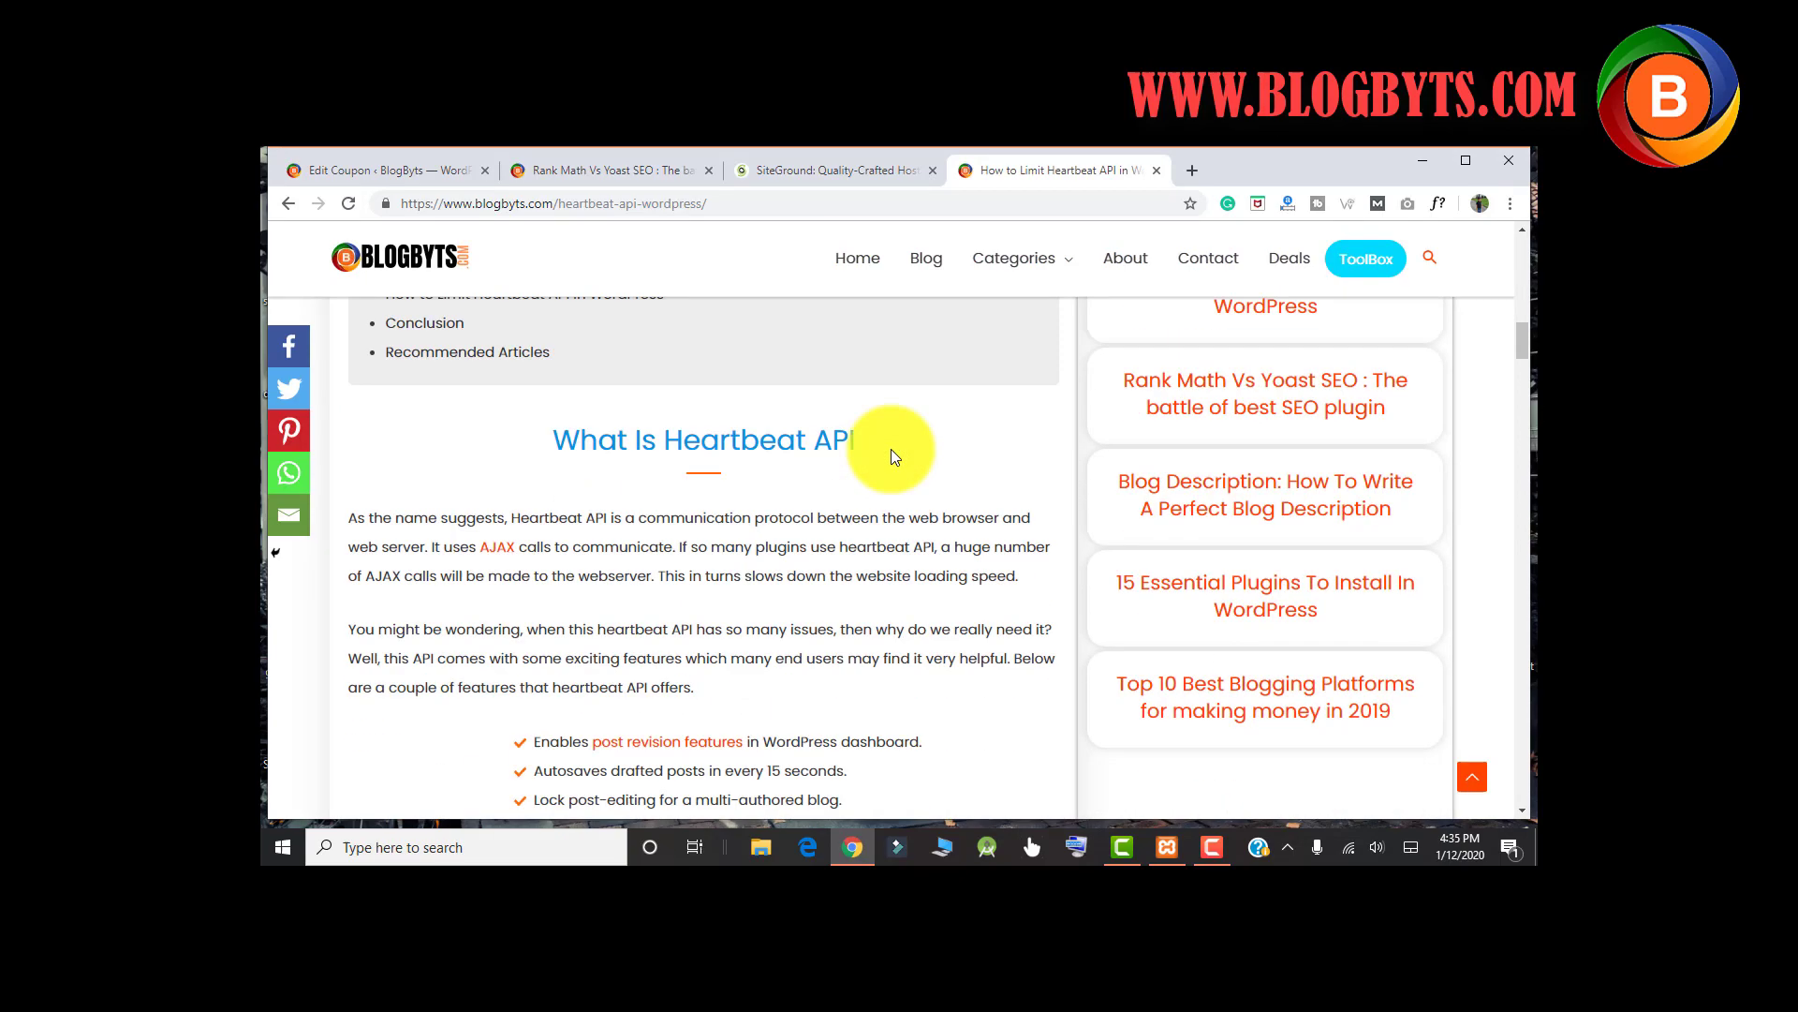
{"action": "scroll", "coordinate": [891, 448], "scroll_direction": "up", "scroll_amount": 15}
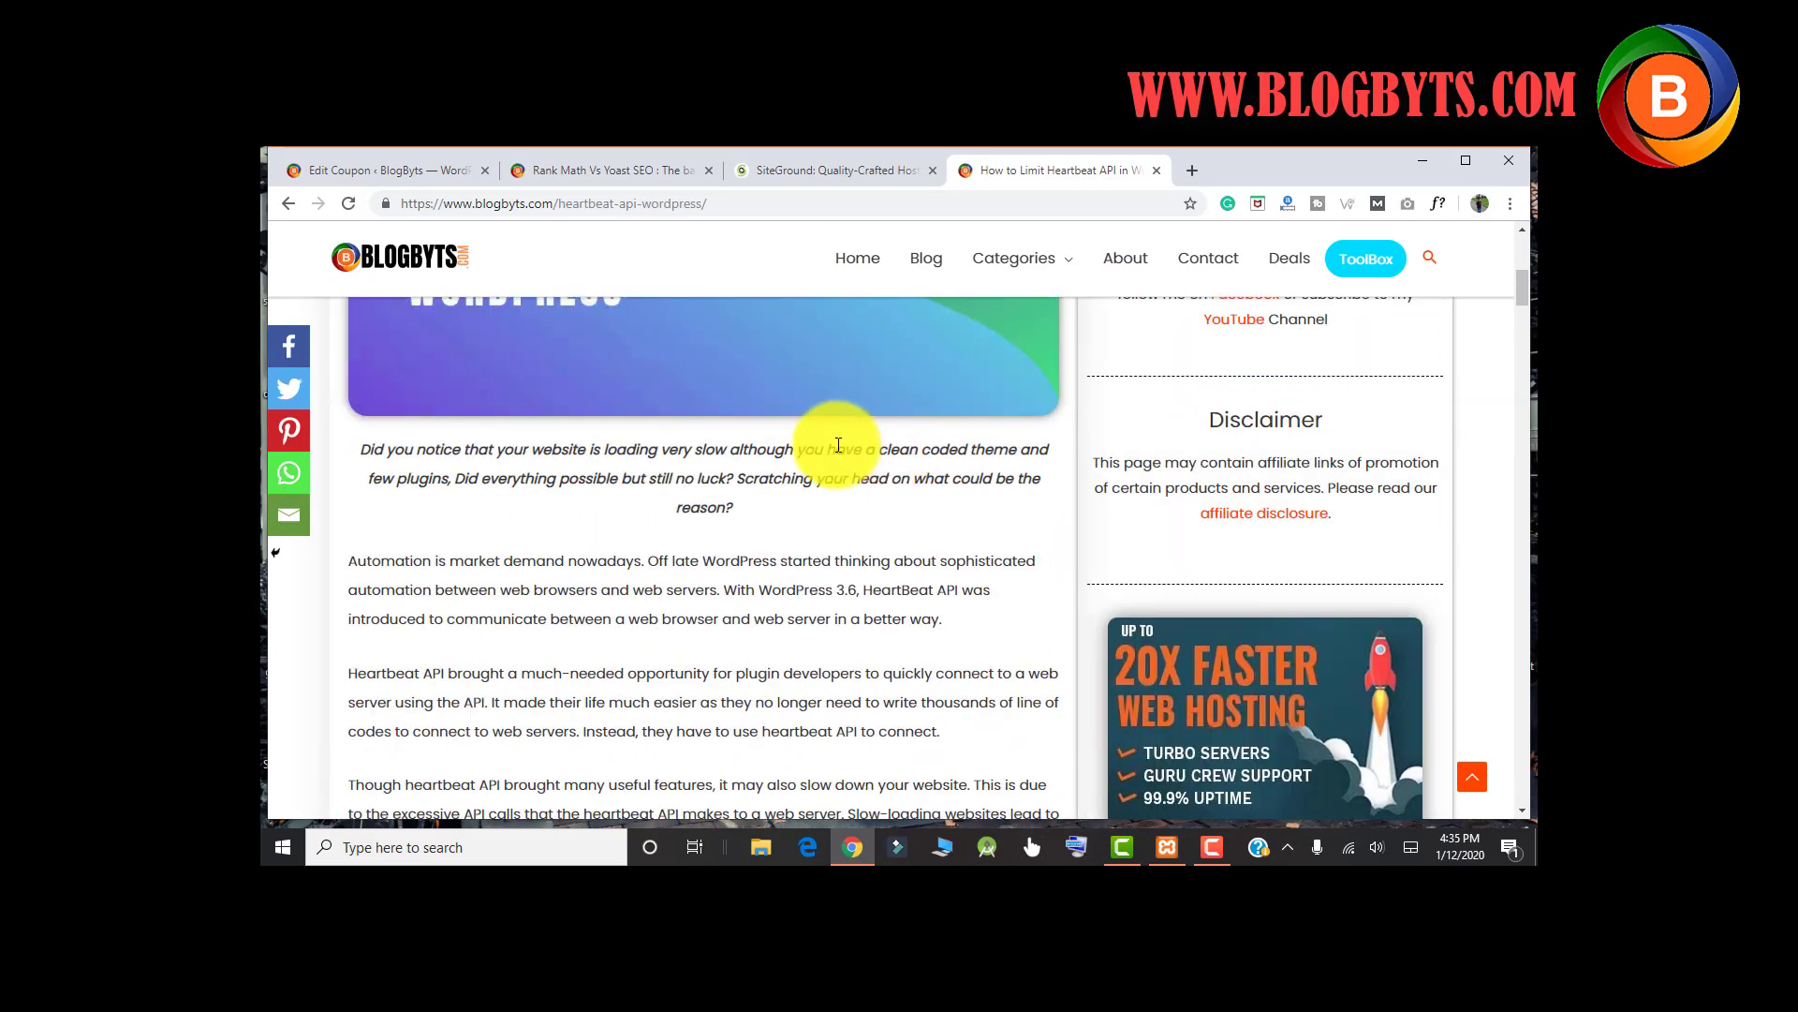
{"action": "left_click", "coordinate": [348, 204]}
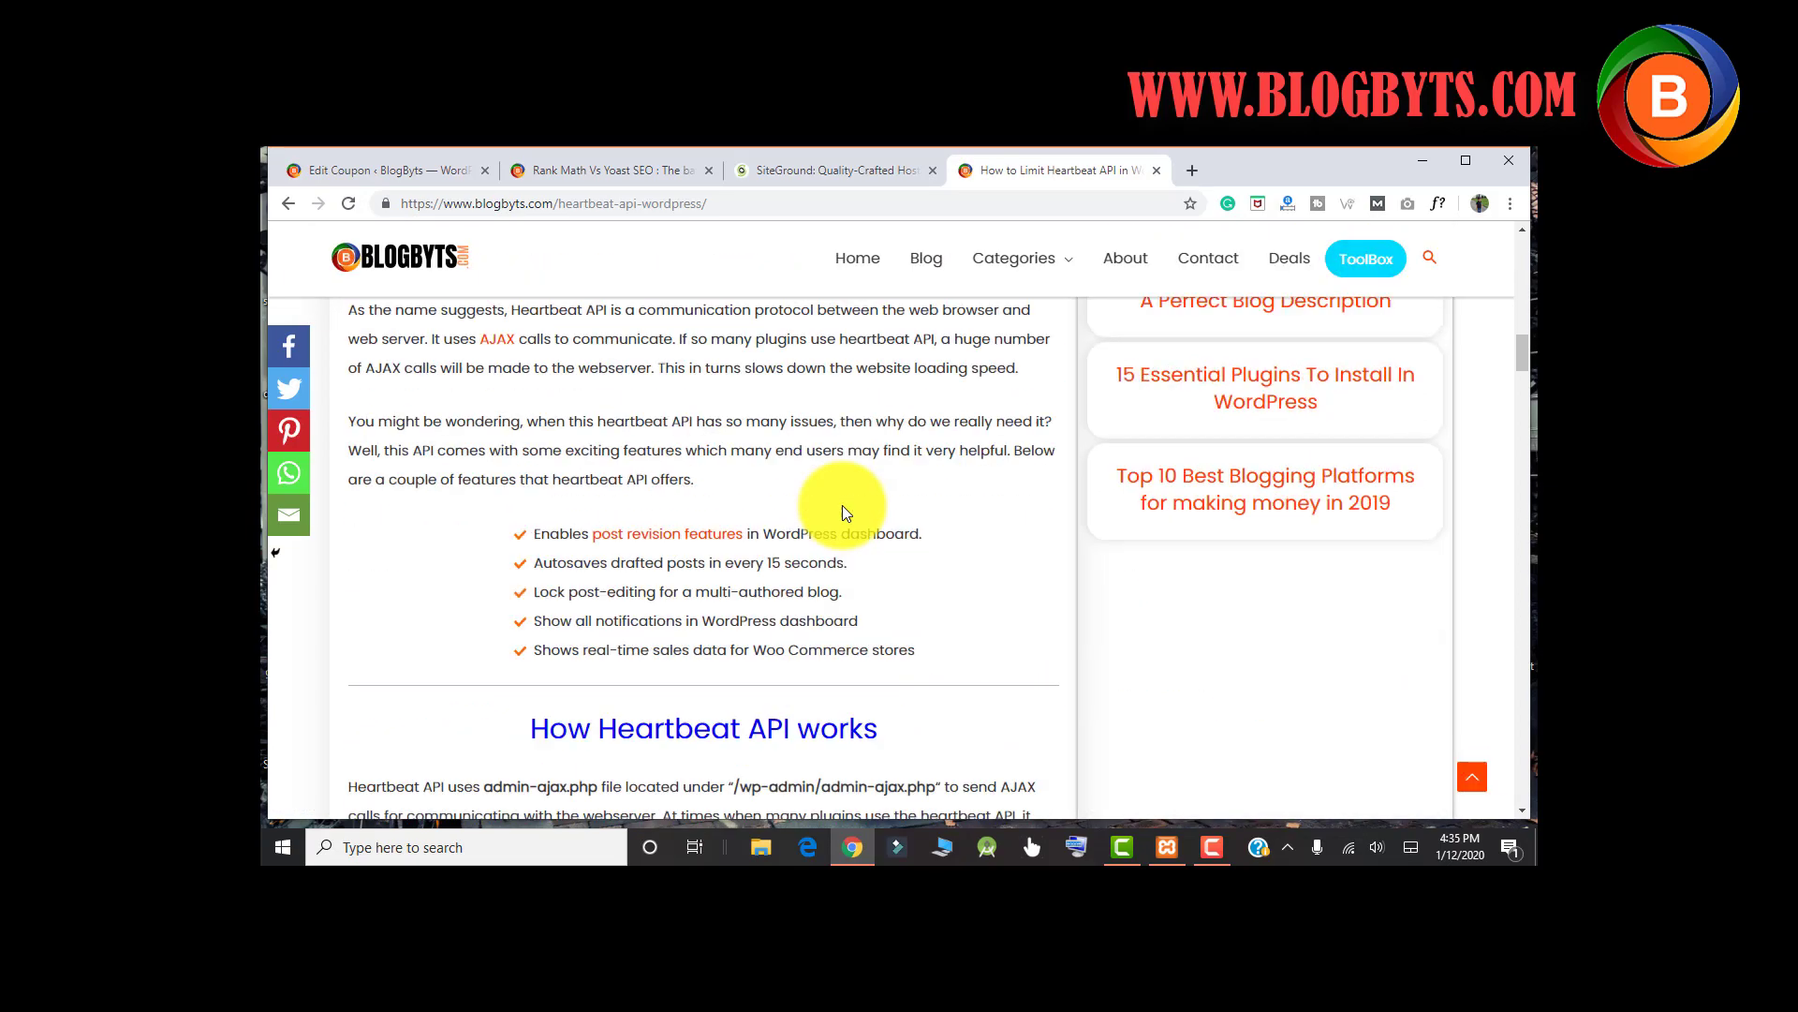
Open the How to Disable WP-Cron post with its 70% OFF SiteGround deal
{"action": "scroll", "coordinate": [841, 507], "scroll_direction": "down", "scroll_amount": 6}
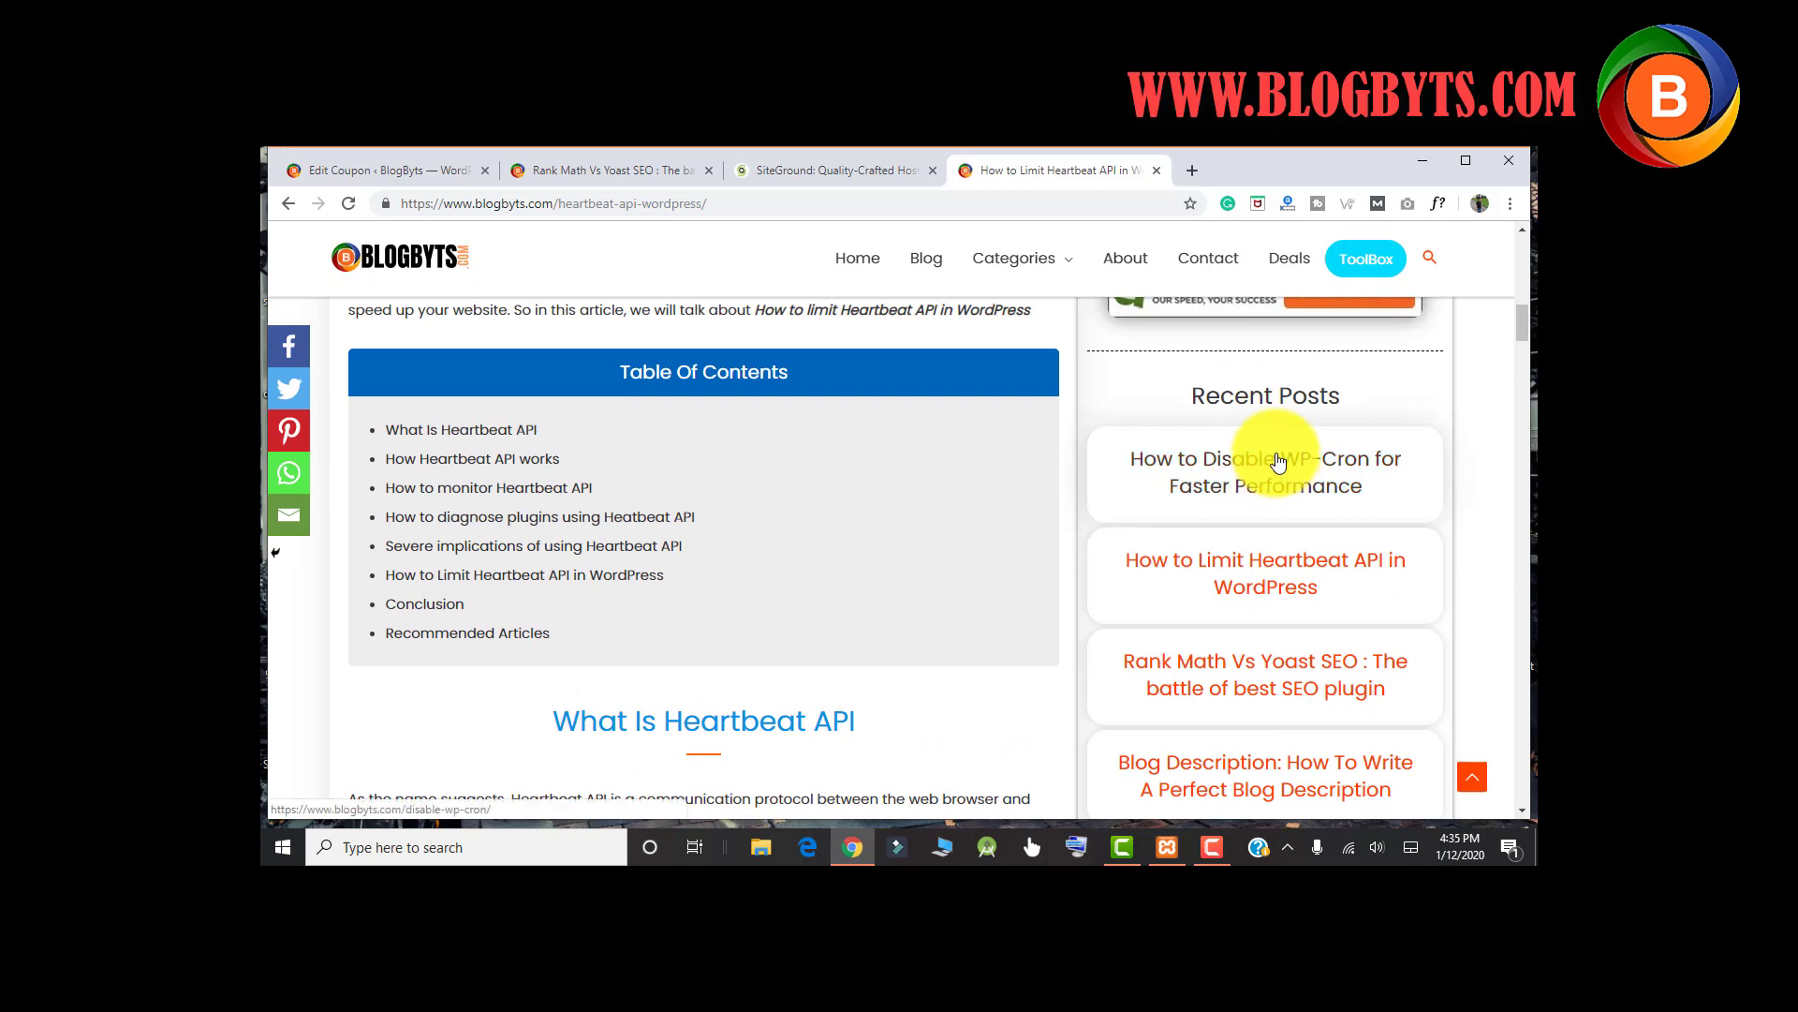
{"action": "left_click", "coordinate": [1275, 461]}
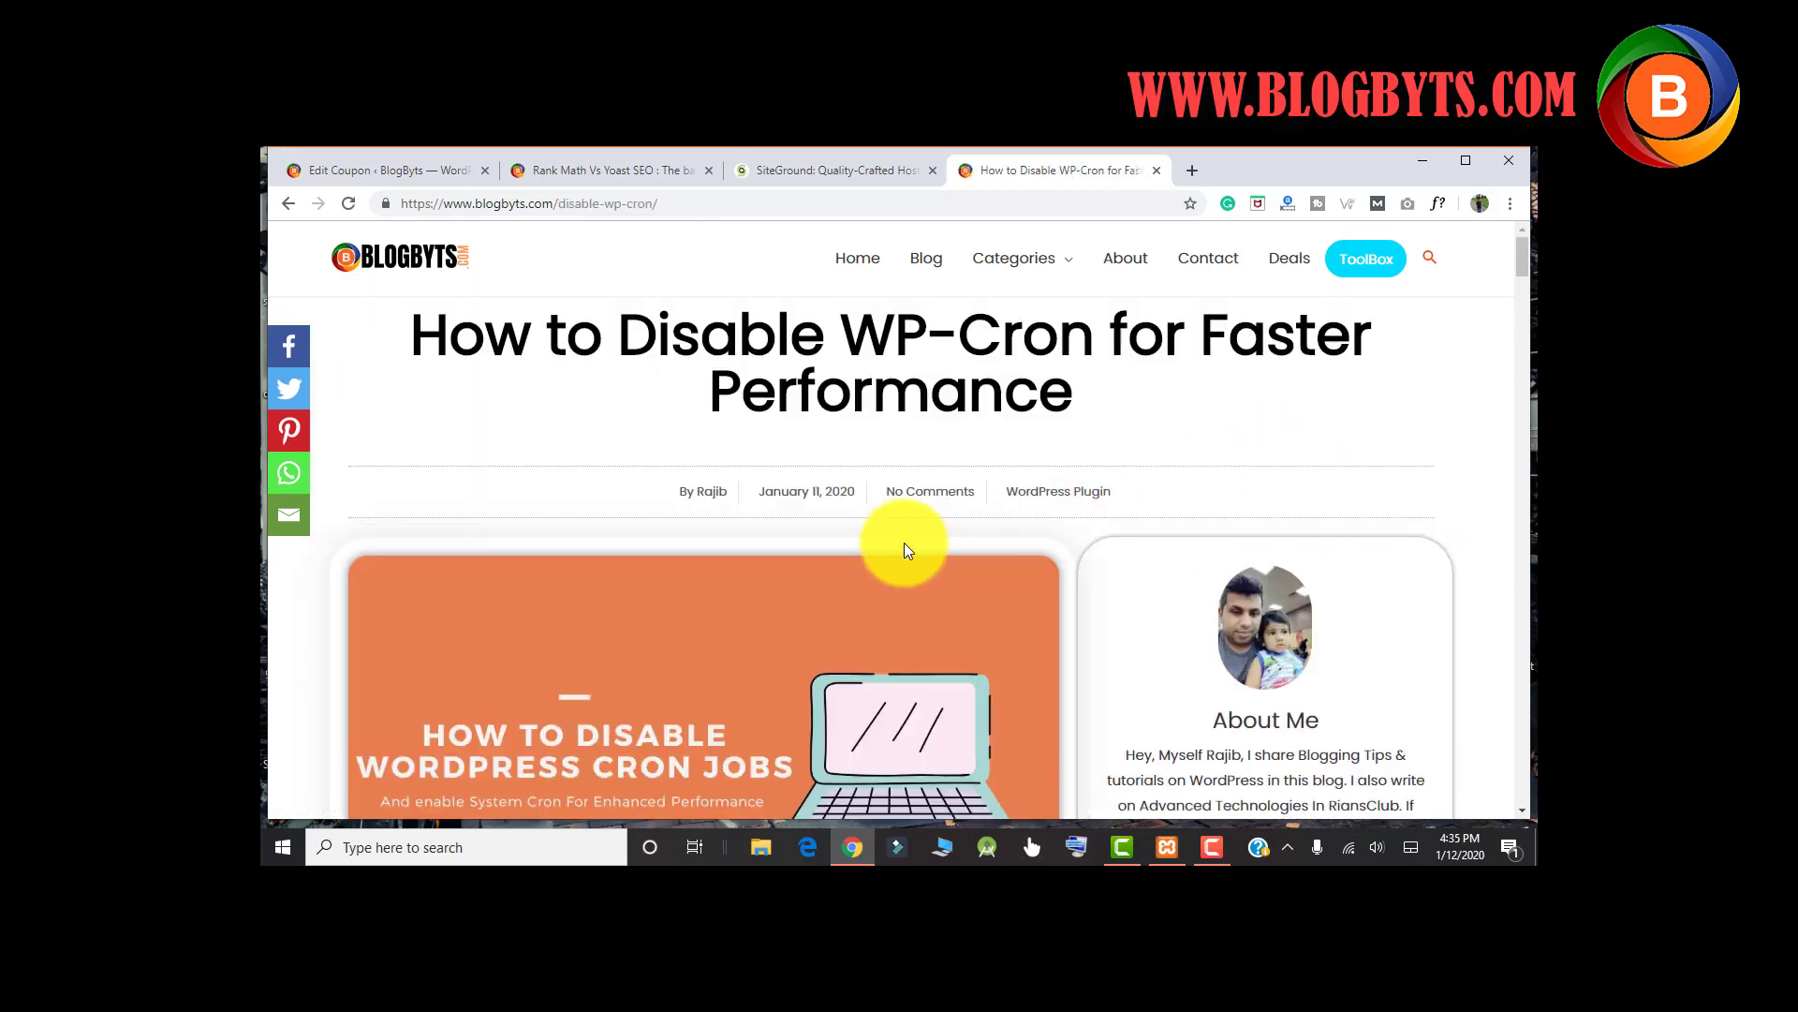
{"action": "scroll", "coordinate": [903, 543], "scroll_direction": "down", "scroll_amount": 10}
{"action": "scroll", "coordinate": [901, 534], "scroll_direction": "up", "scroll_amount": 1}
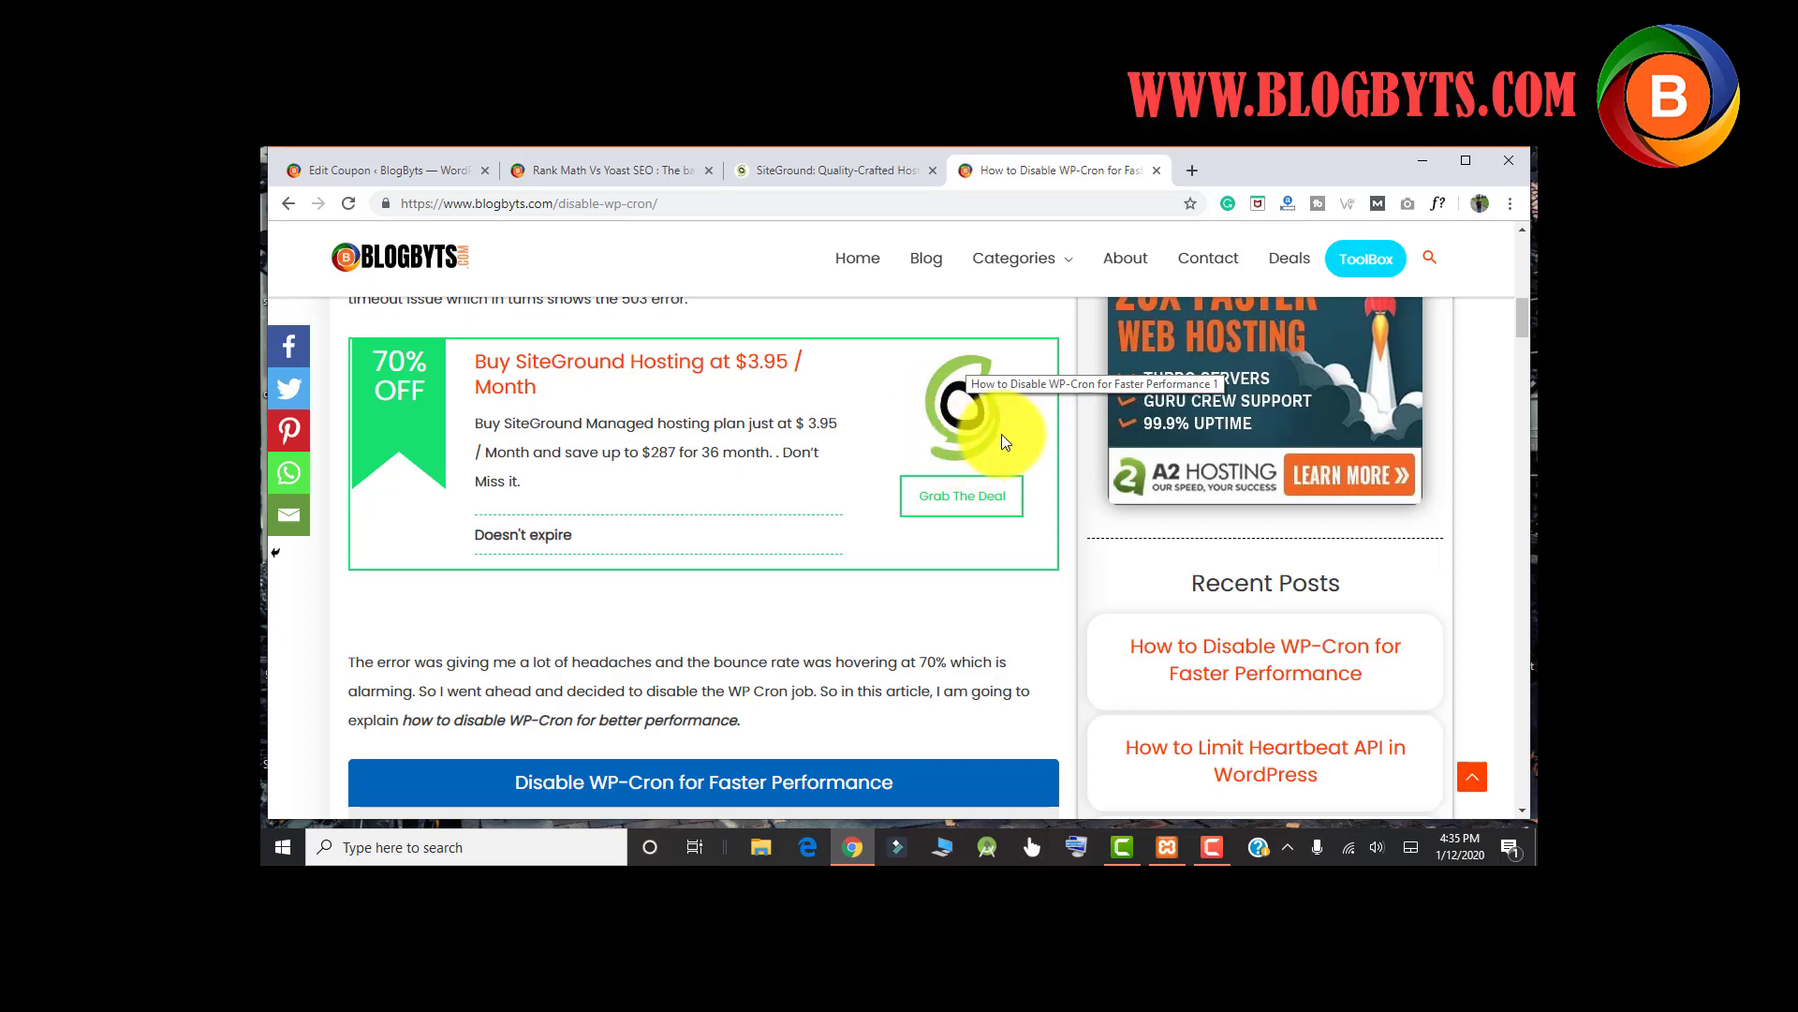
Compare the Rank Math post's Siteground Sale coupon with the WP-Cron one, then return to the coupon editor
{"action": "left_click", "coordinate": [593, 172]}
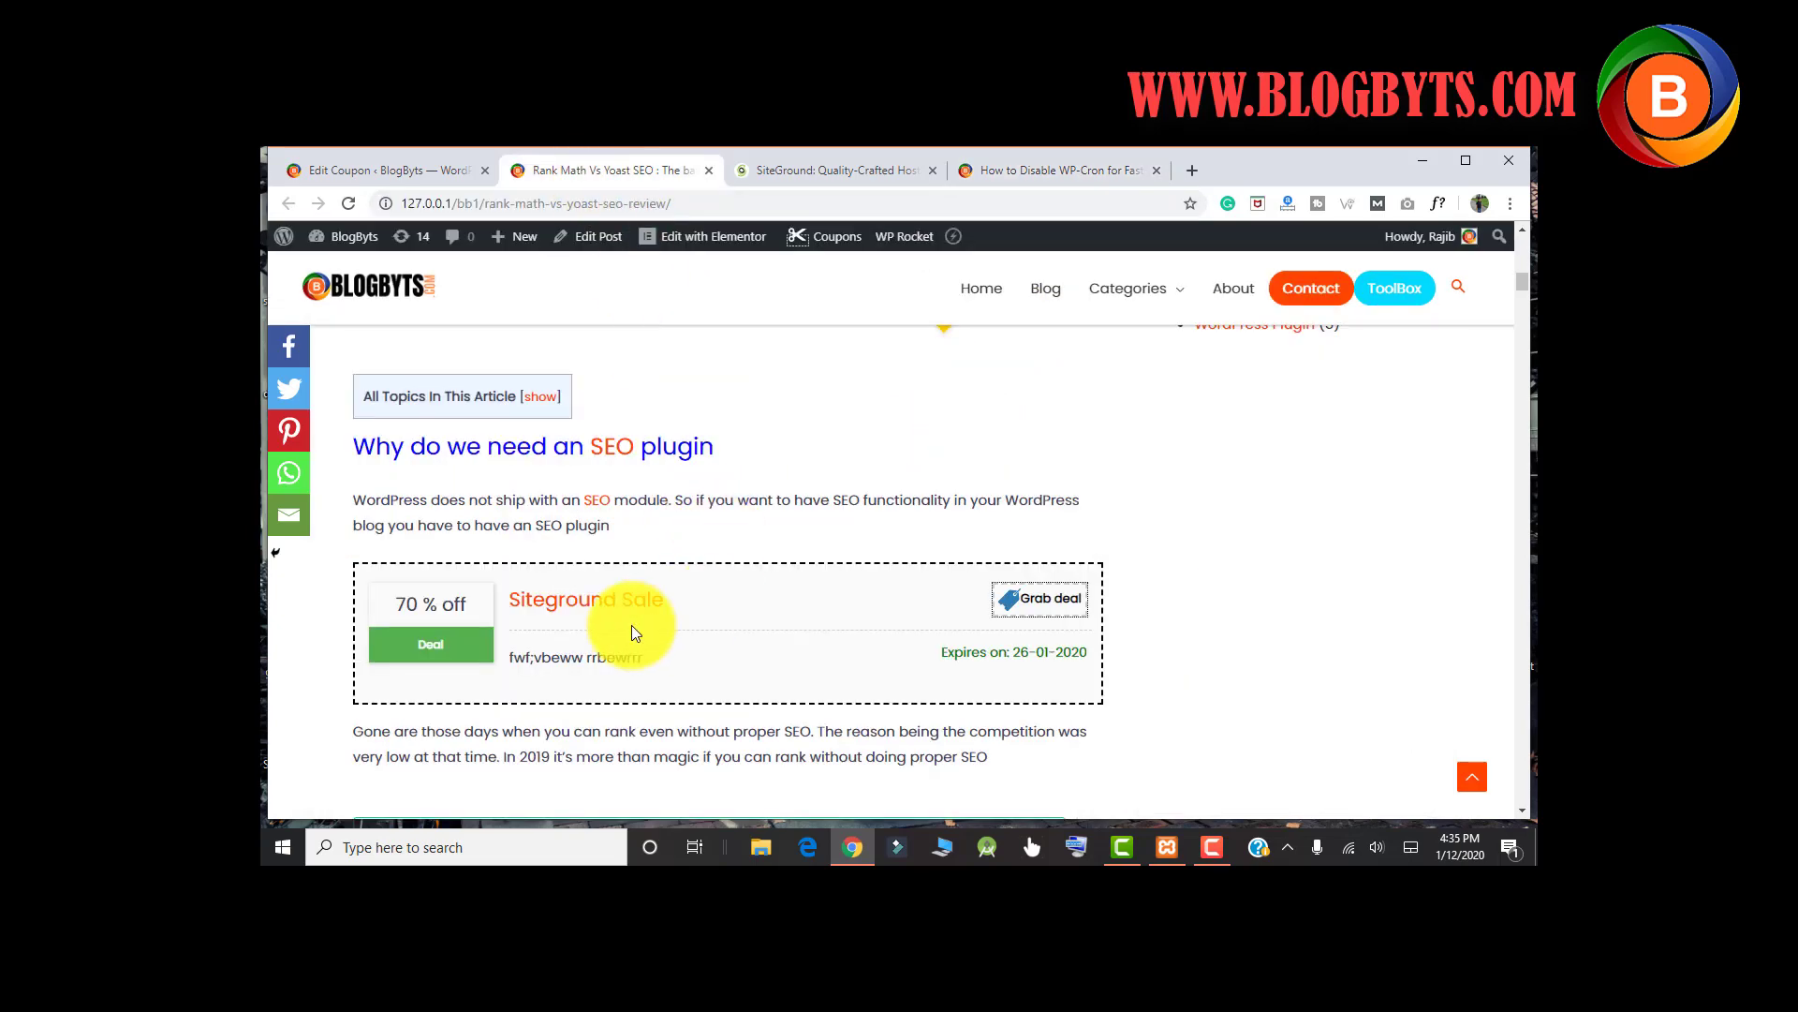
{"action": "left_click", "coordinate": [1056, 171]}
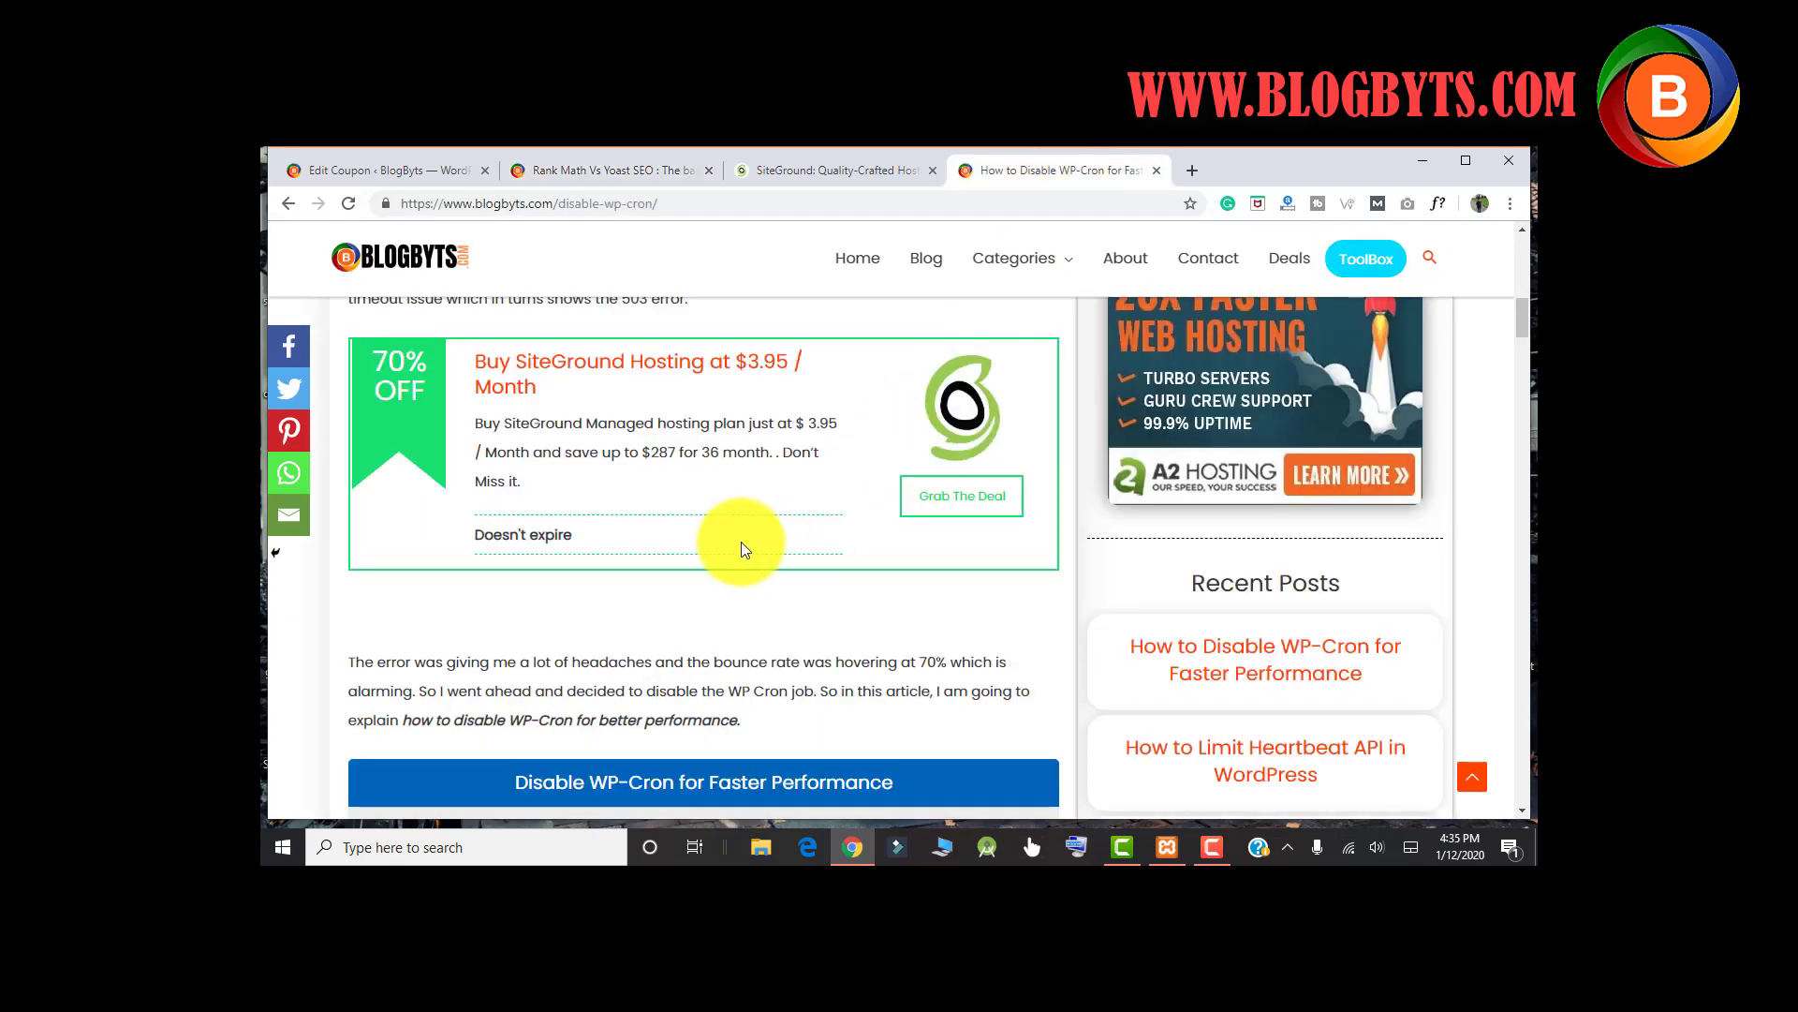
{"action": "scroll", "coordinate": [838, 653], "scroll_direction": "up", "scroll_amount": 3}
{"action": "scroll", "coordinate": [837, 656], "scroll_direction": "up", "scroll_amount": 5}
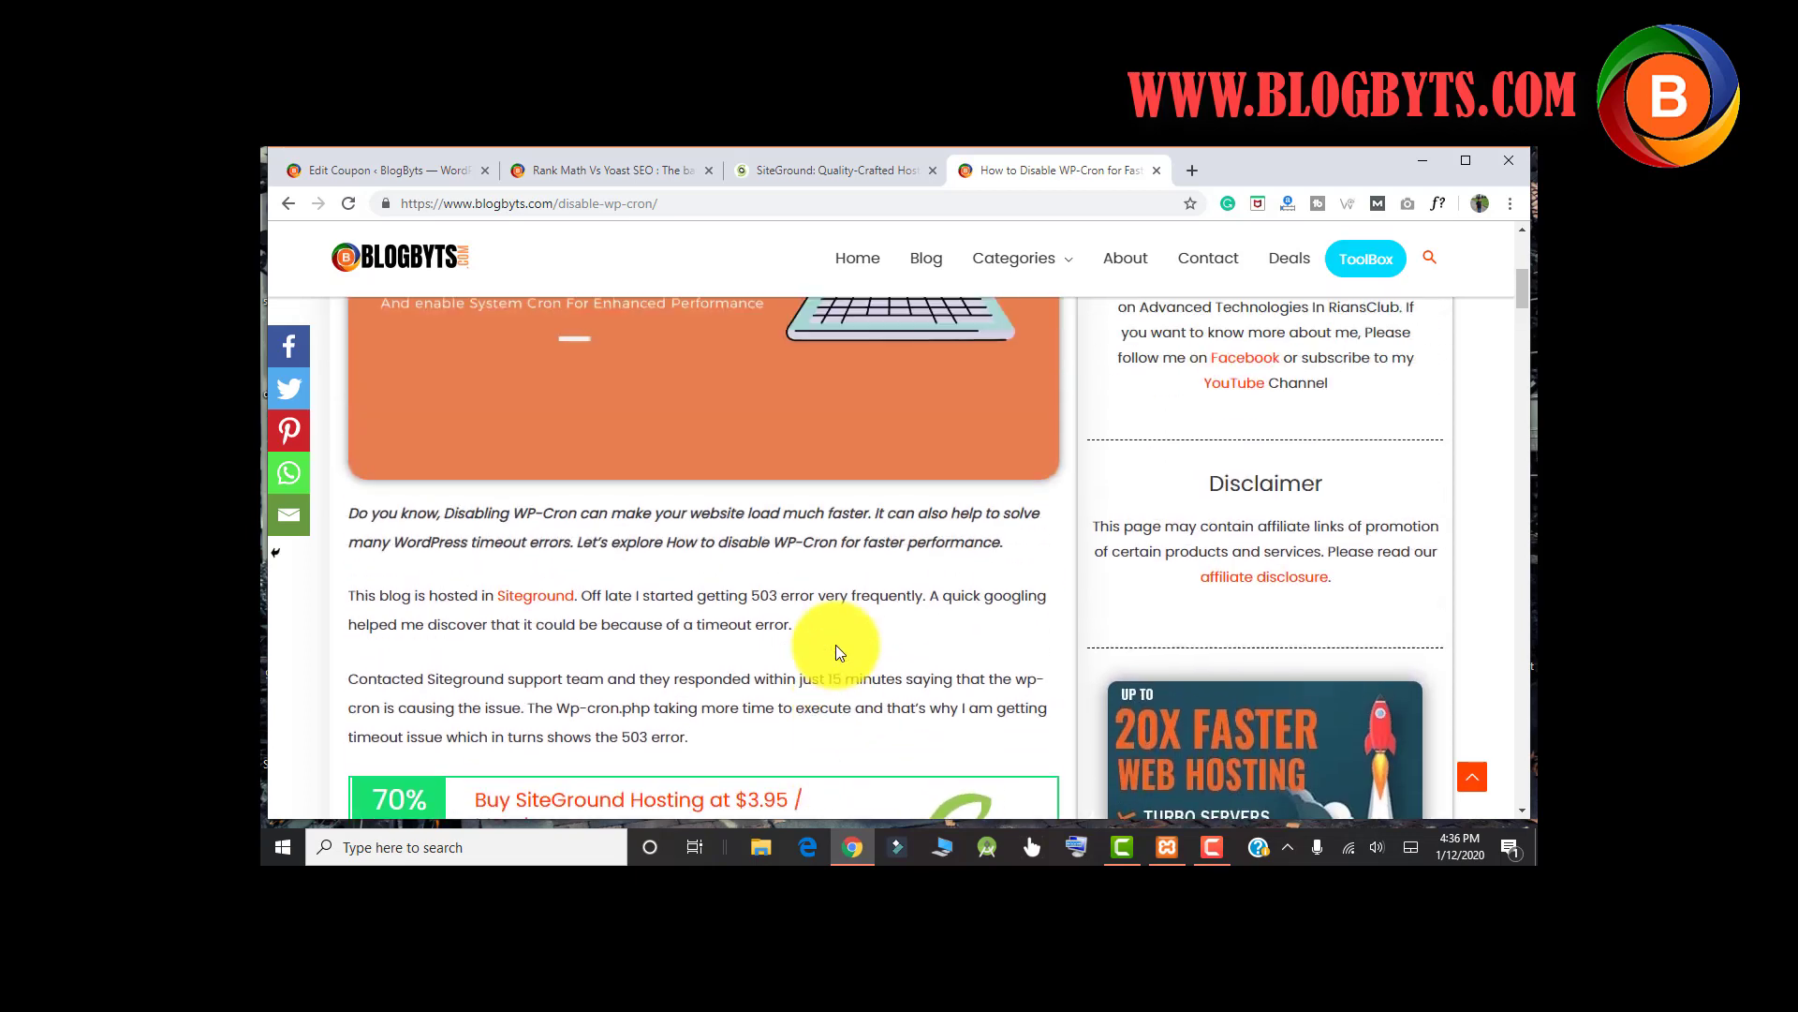
{"action": "left_click", "coordinate": [581, 170]}
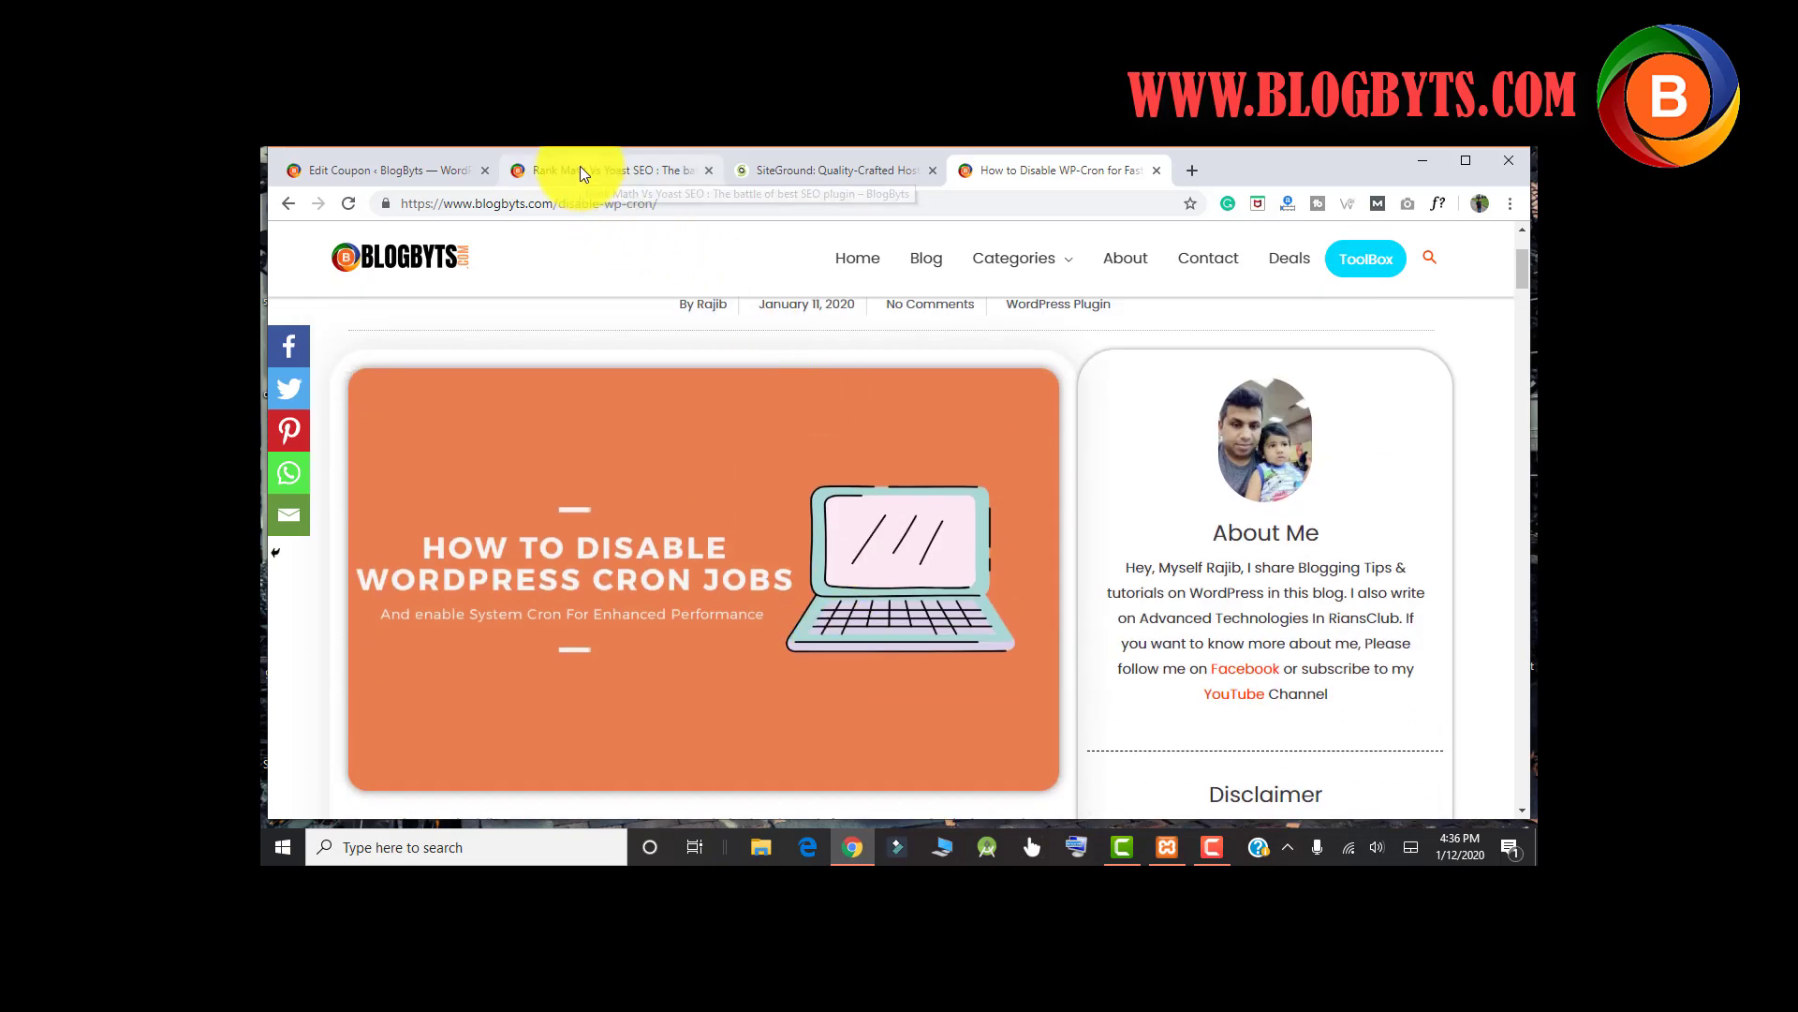
{"action": "left_click", "coordinate": [395, 167]}
{"action": "scroll", "coordinate": [835, 573], "scroll_direction": "up", "scroll_amount": 10}
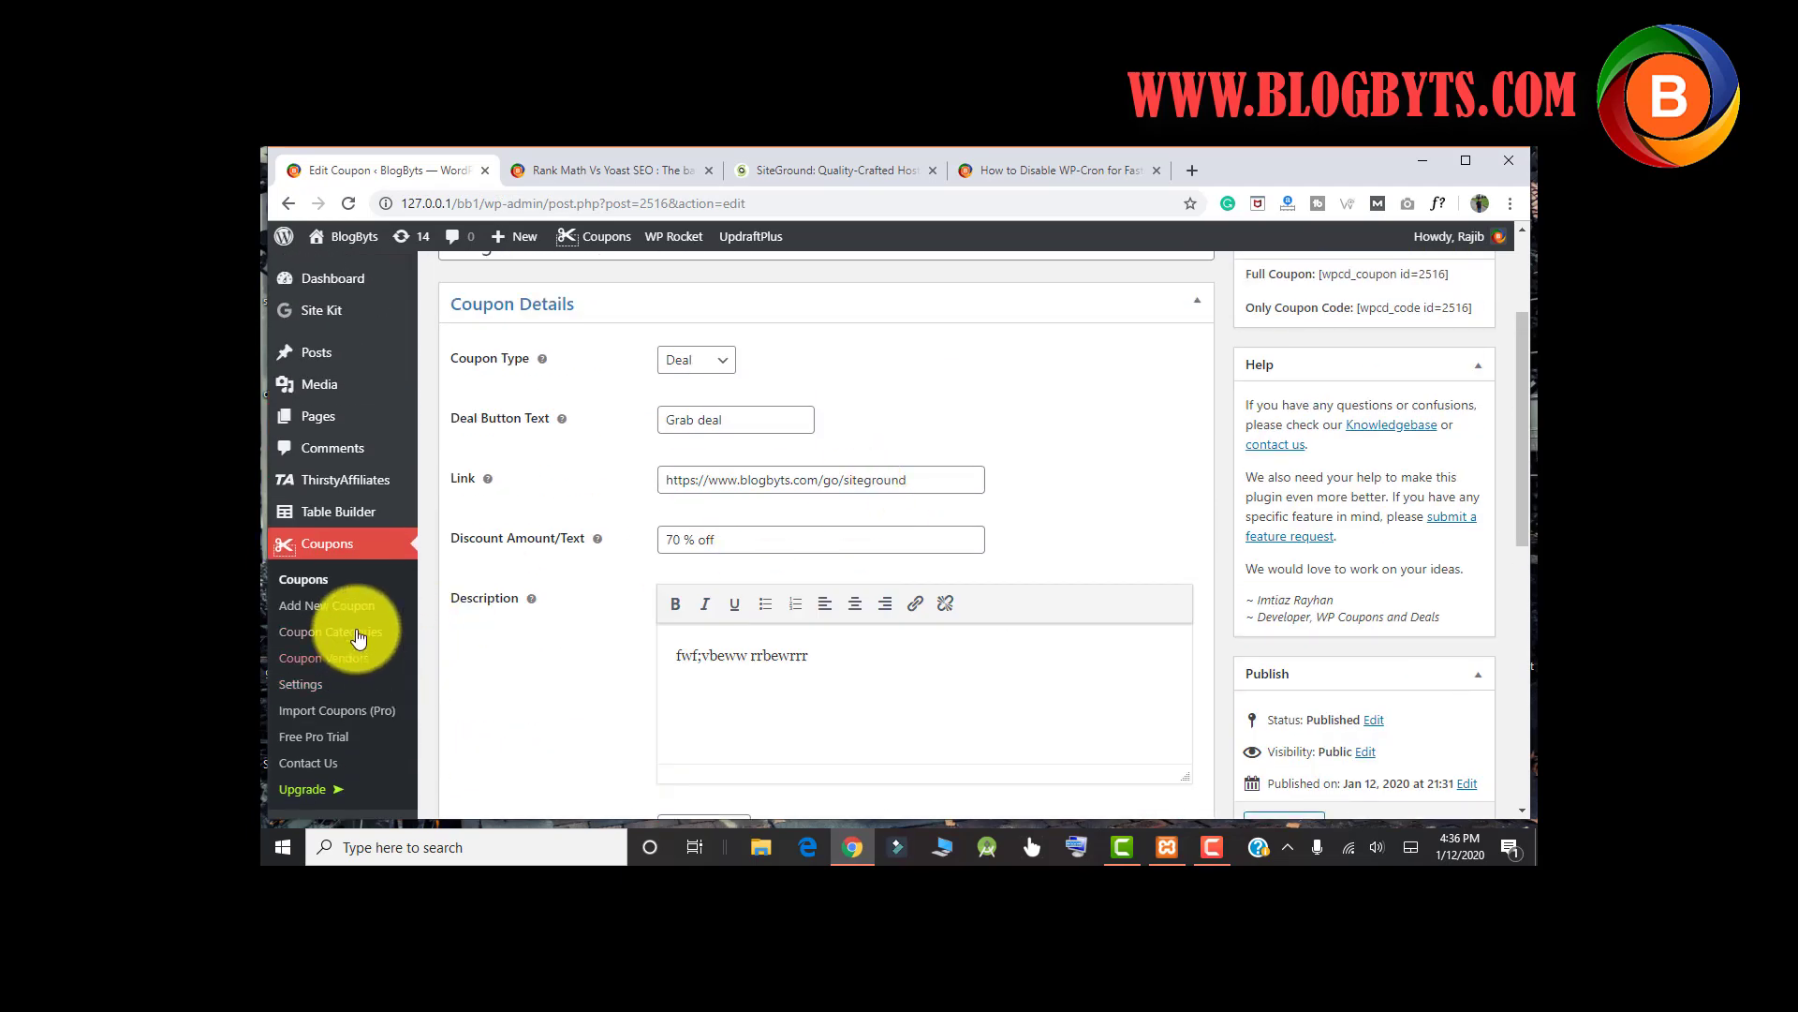
Review the WP Coupons and Deals coupon text, expiration and title tag settings
{"action": "left_click", "coordinate": [300, 688]}
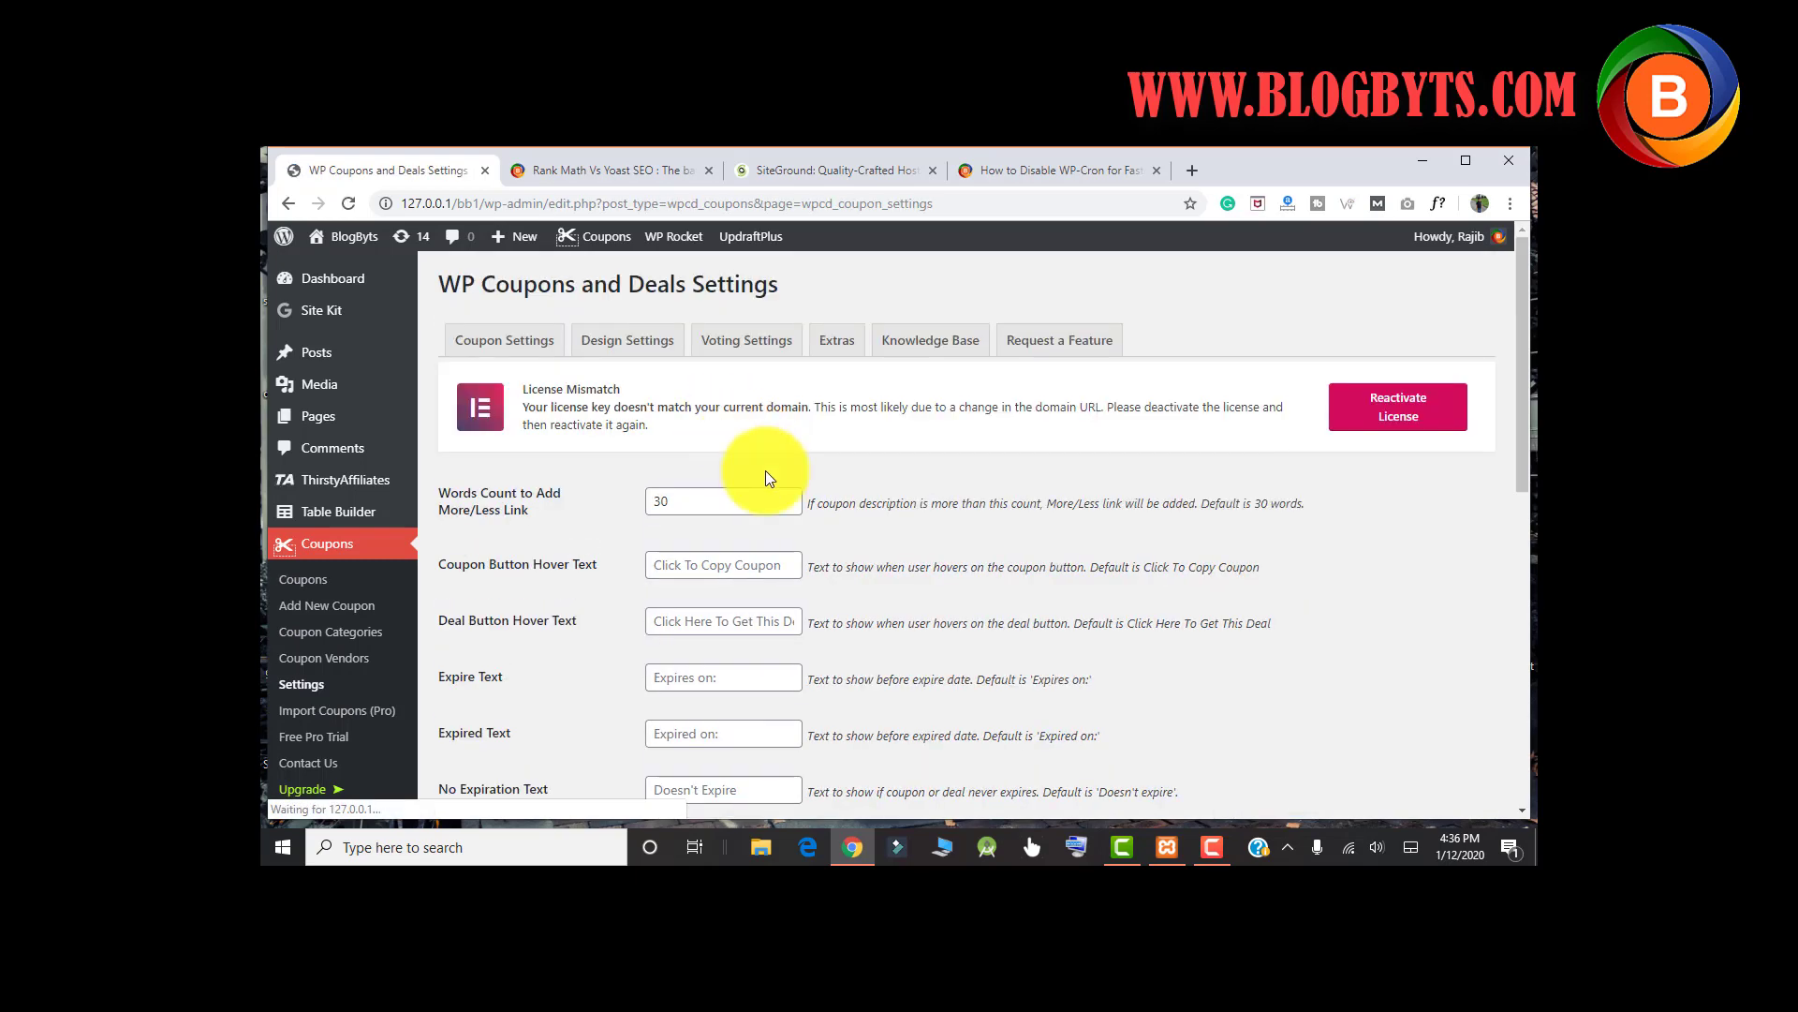
{"action": "scroll", "coordinate": [764, 395], "scroll_direction": "down", "scroll_amount": 2}
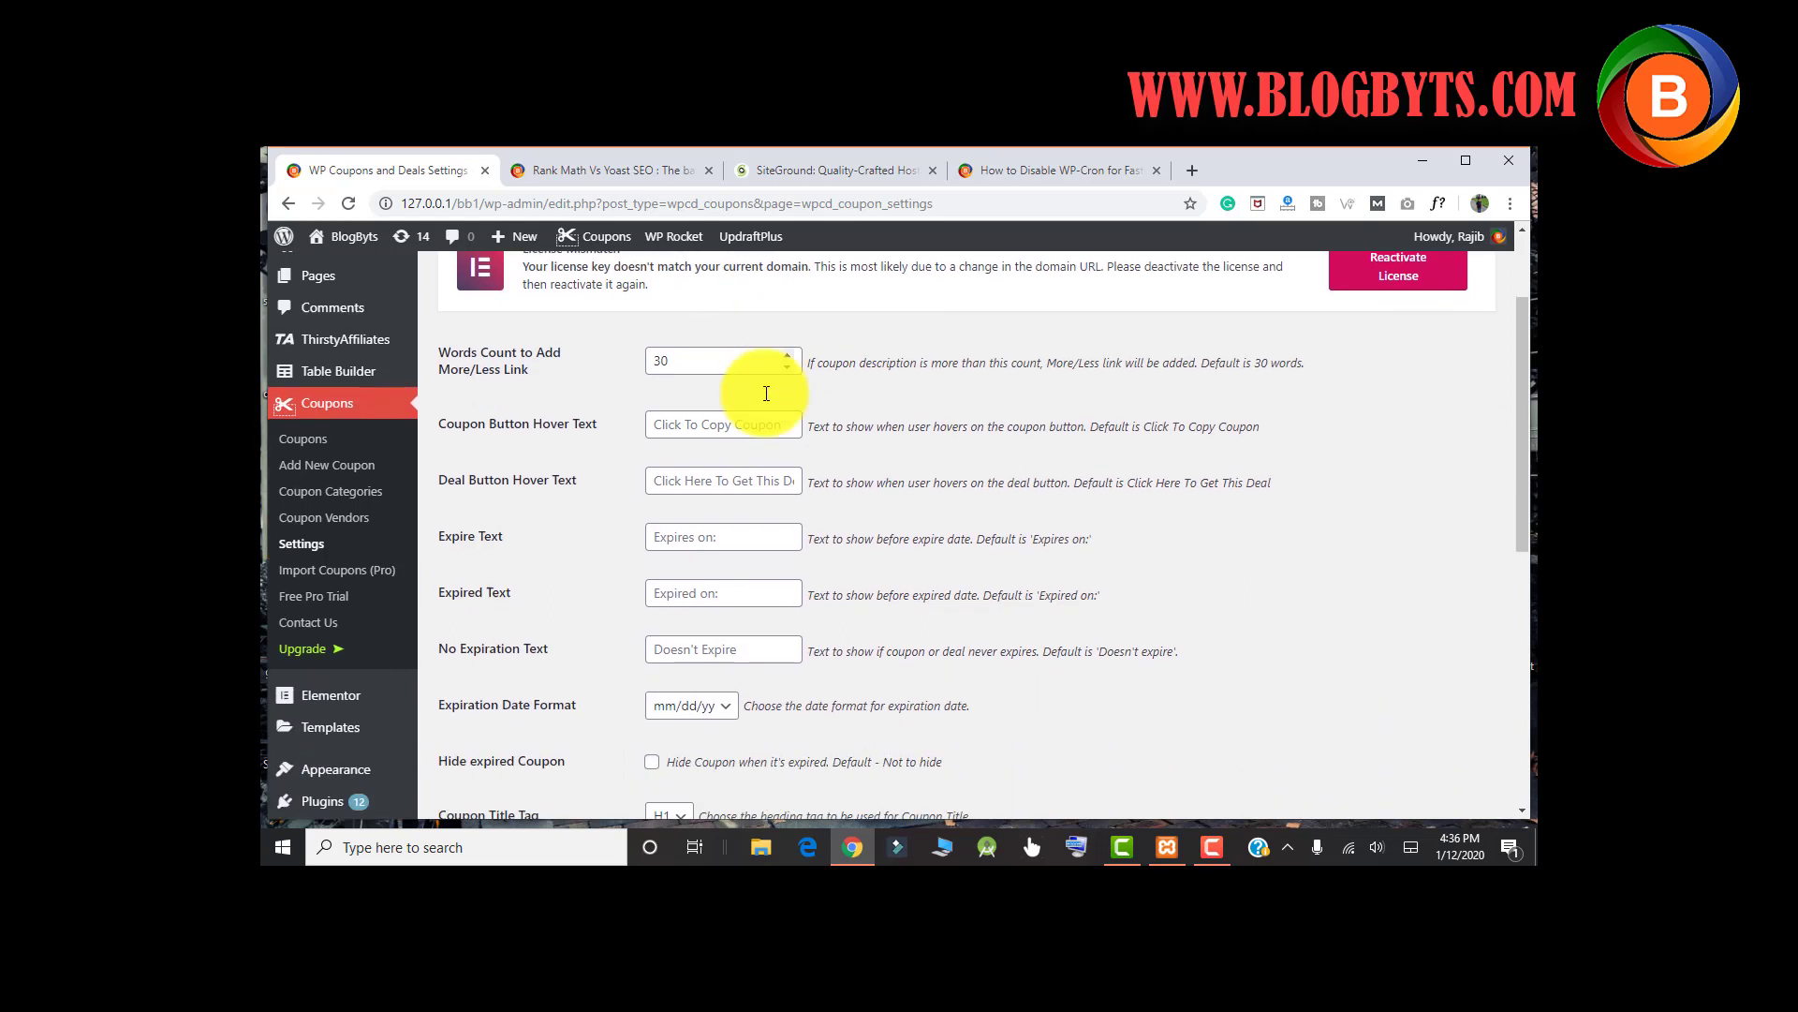
{"action": "scroll", "coordinate": [766, 394], "scroll_direction": "down", "scroll_amount": 1}
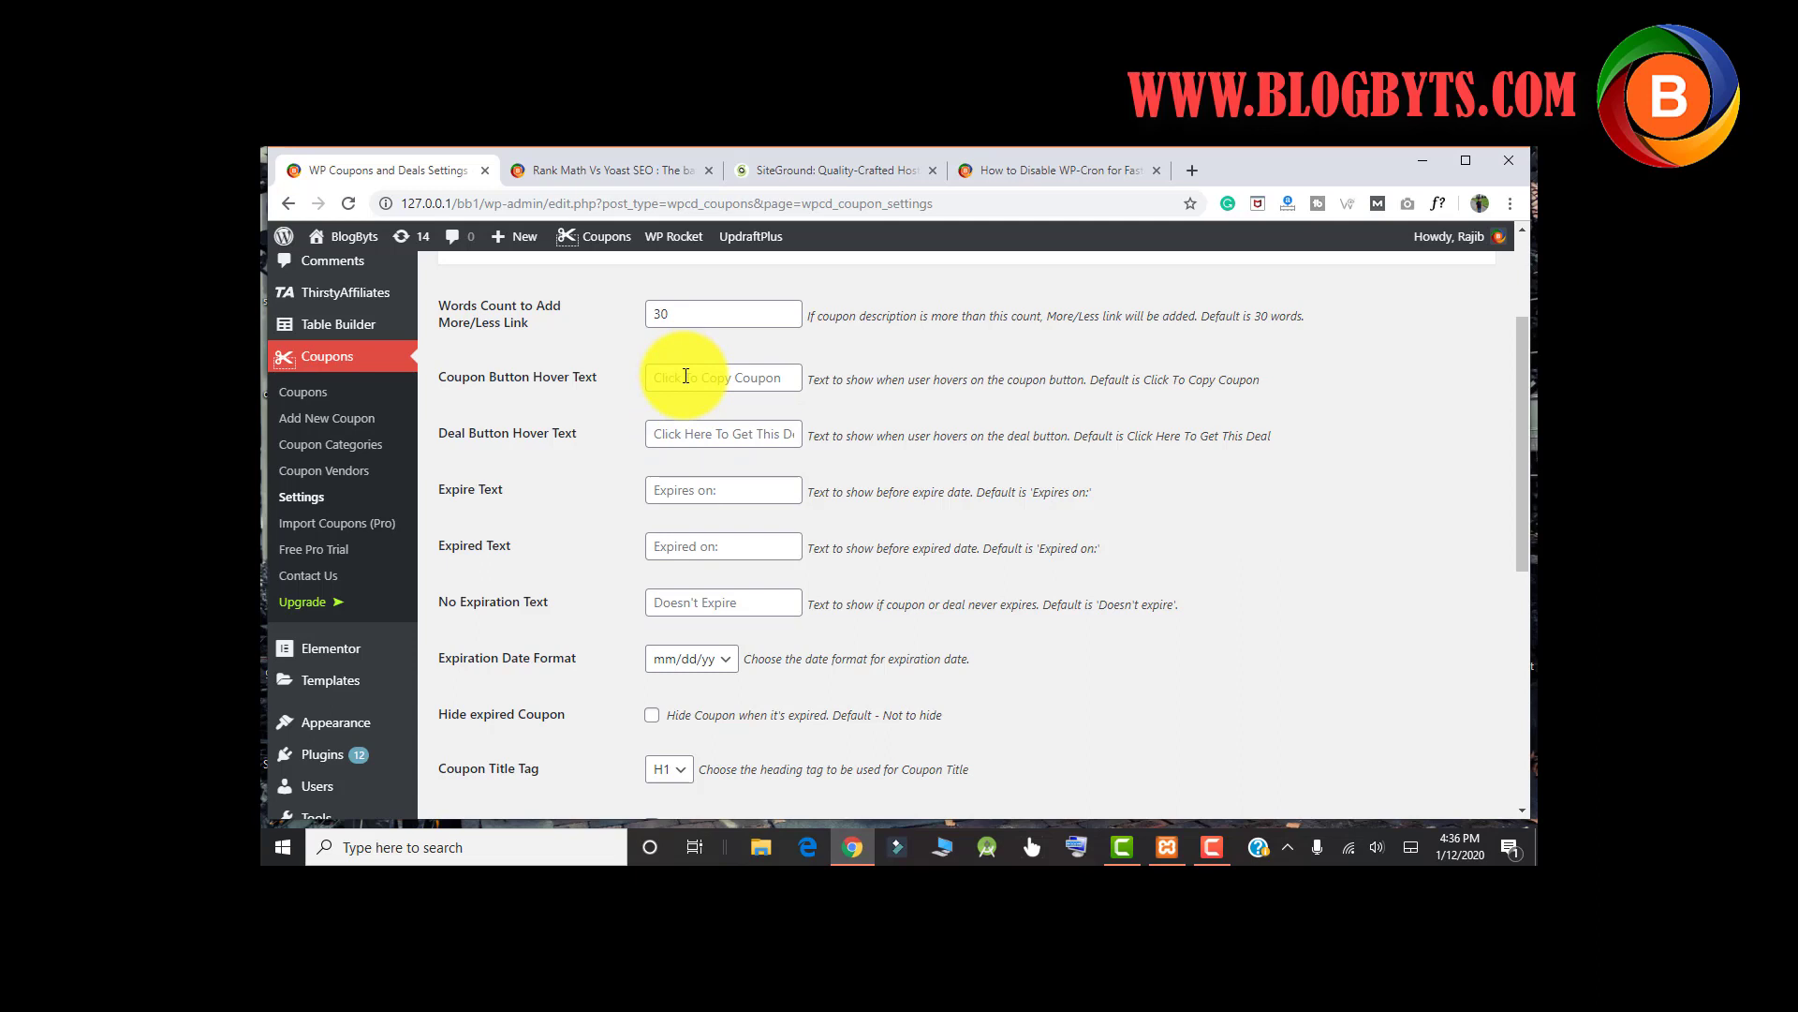
{"action": "scroll", "coordinate": [679, 370], "scroll_direction": "down", "scroll_amount": 2}
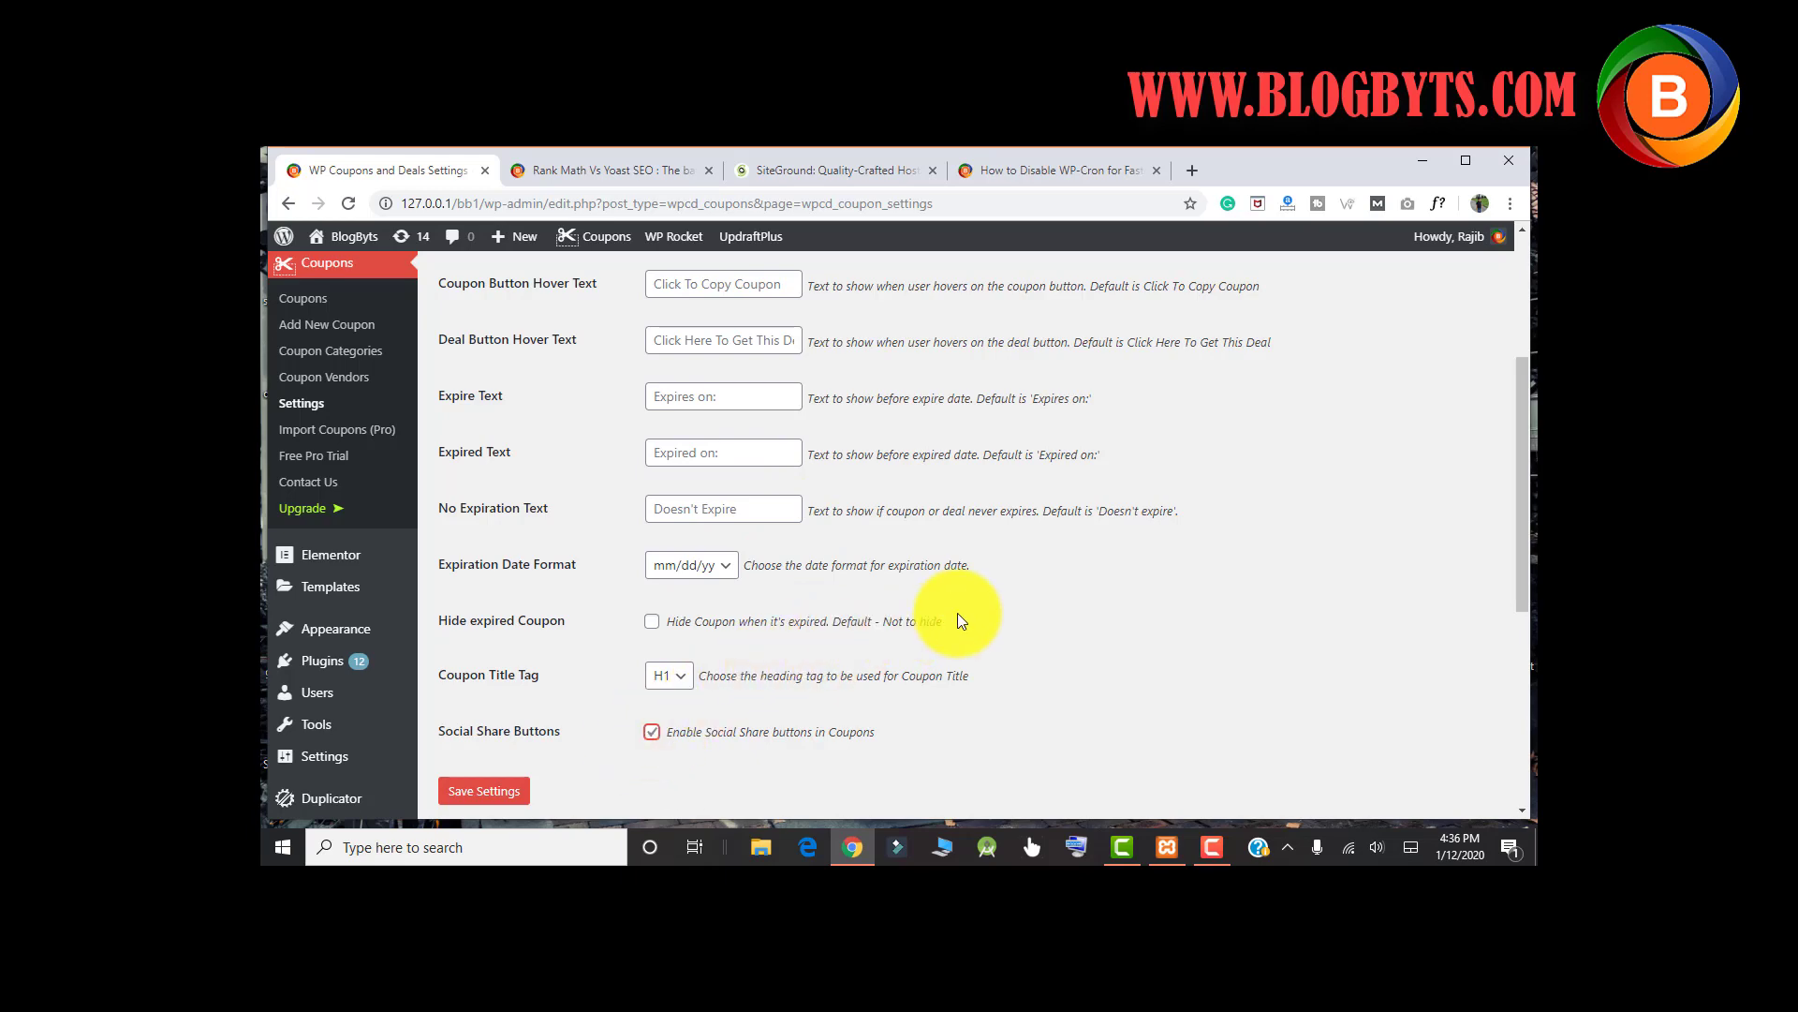
{"action": "scroll", "coordinate": [1021, 564], "scroll_direction": "up", "scroll_amount": 3}
Browse the Design, Voting and Extras settings, selecting the Coupon and Deal Type Name values
{"action": "left_click", "coordinate": [627, 347]}
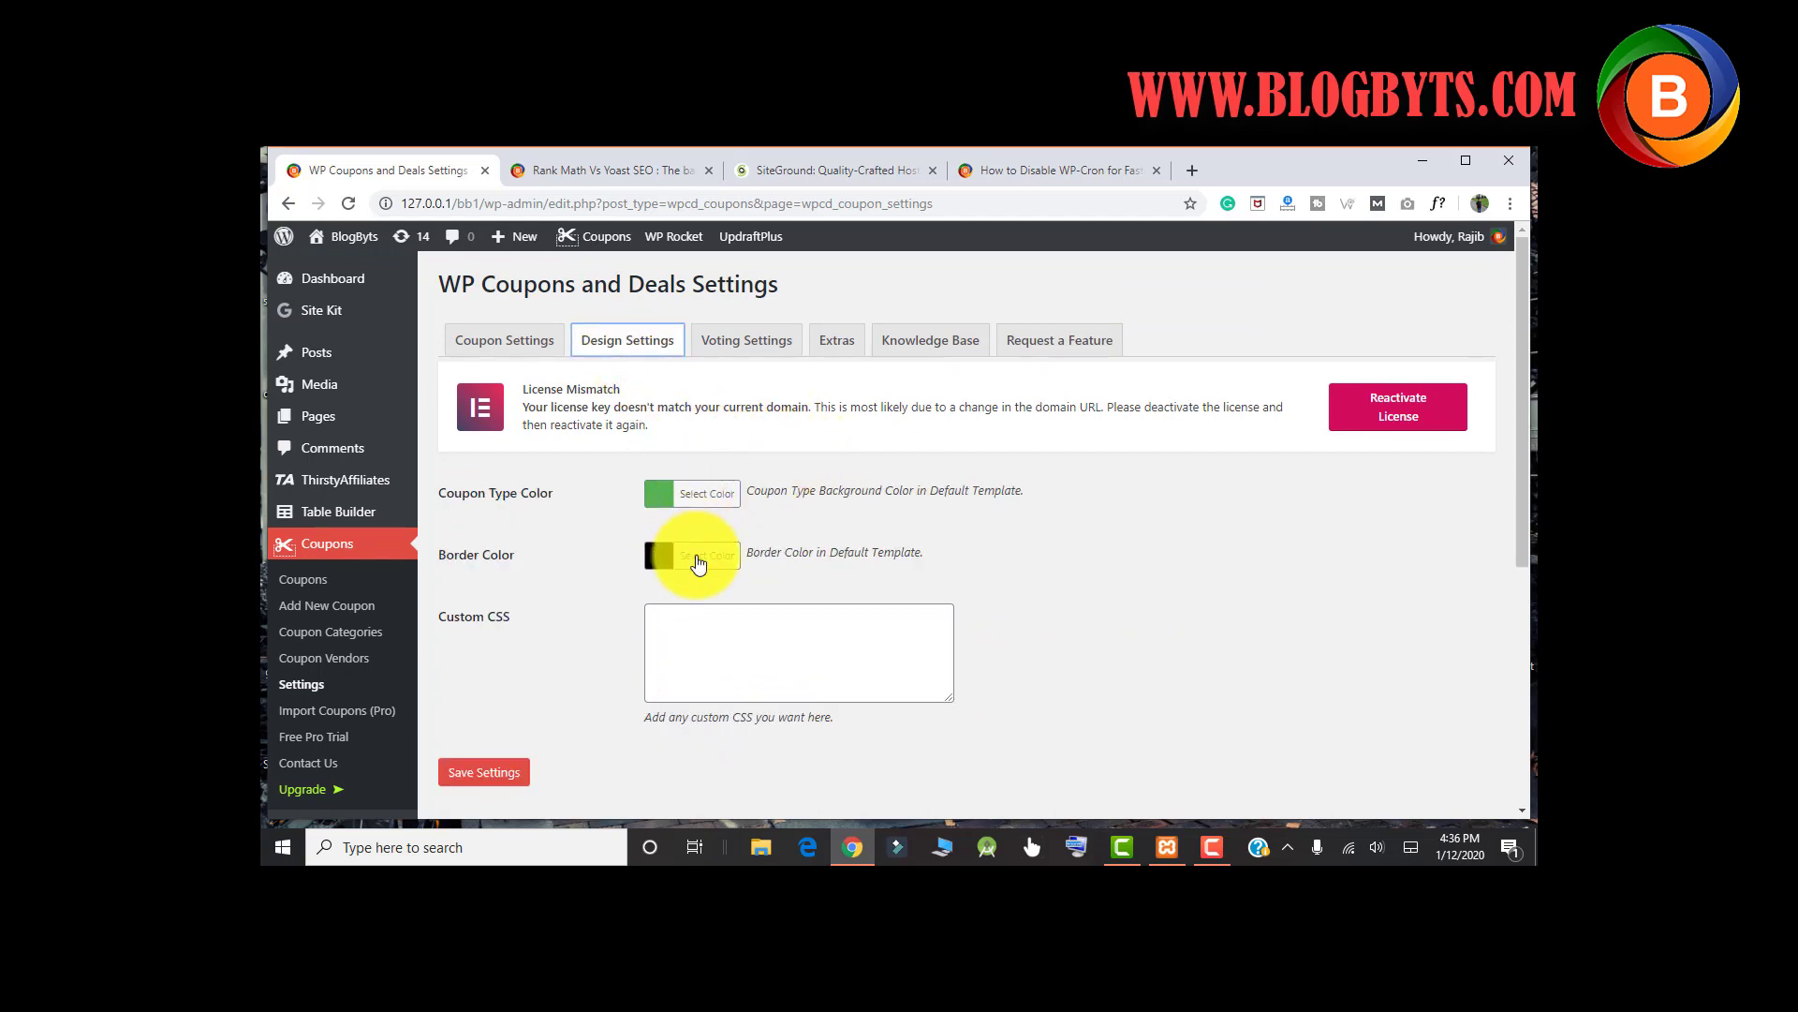
{"action": "left_click", "coordinate": [728, 339]}
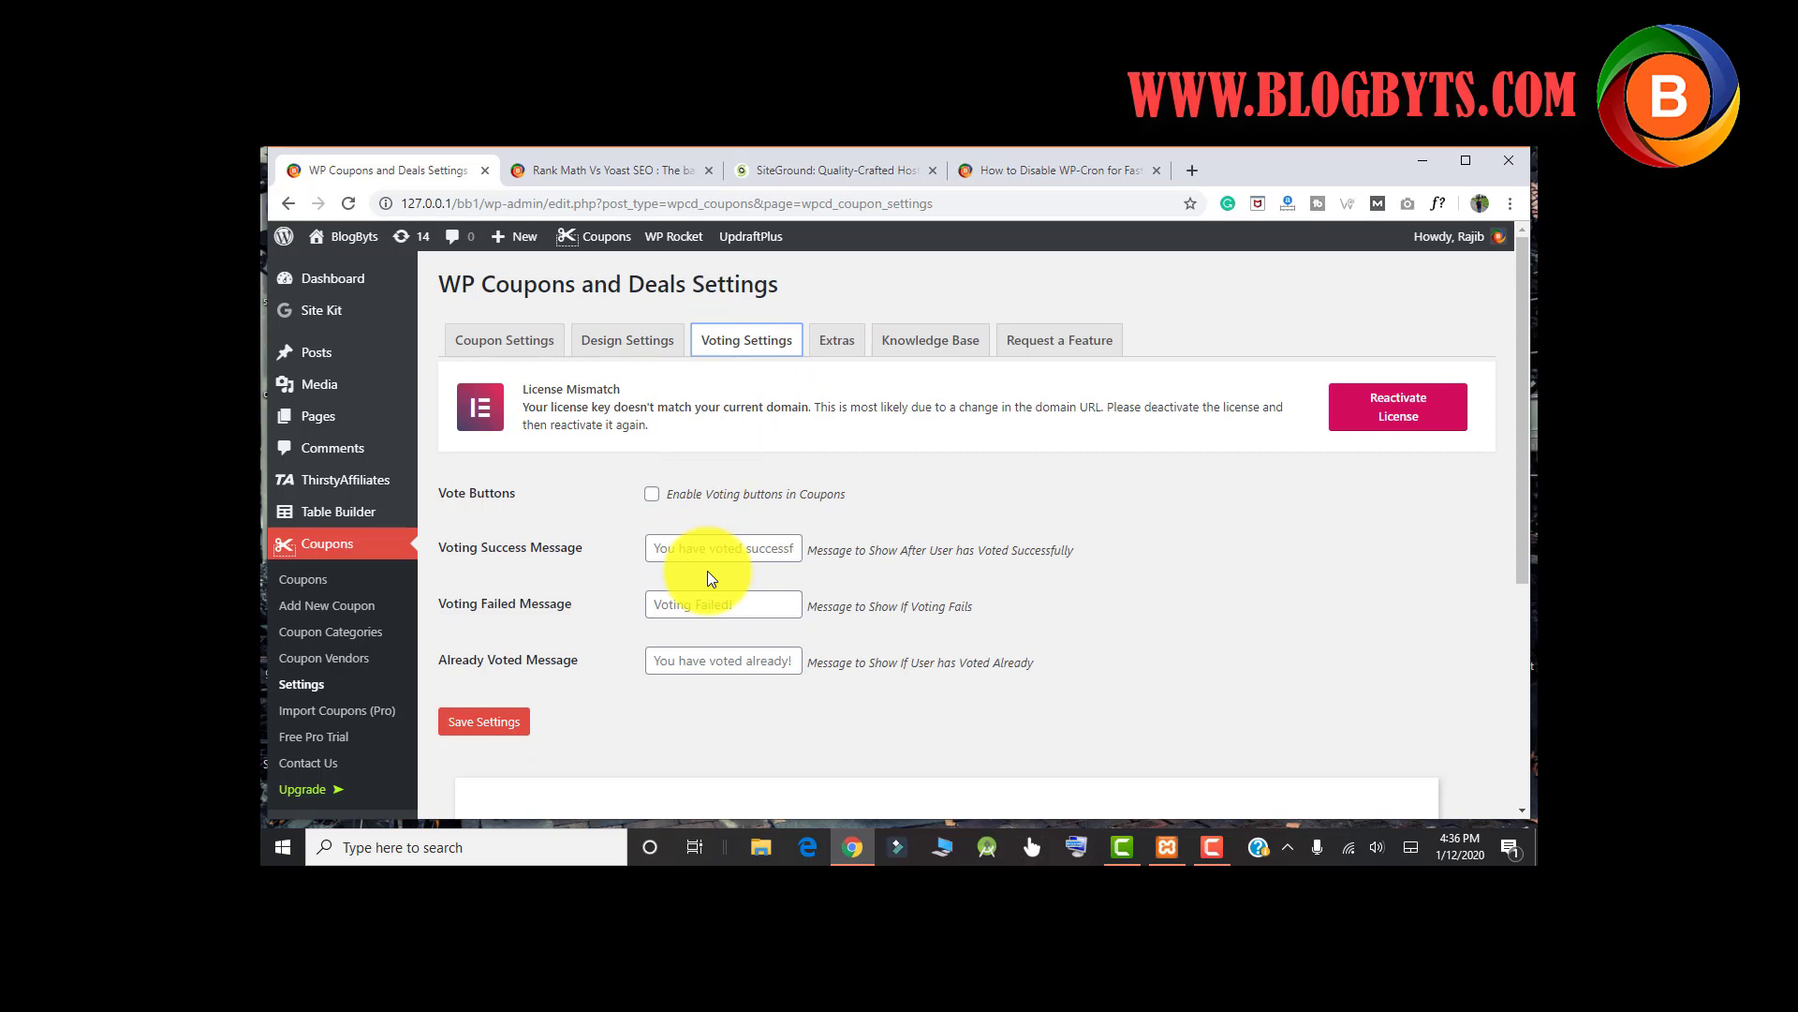
{"action": "left_click", "coordinate": [827, 347]}
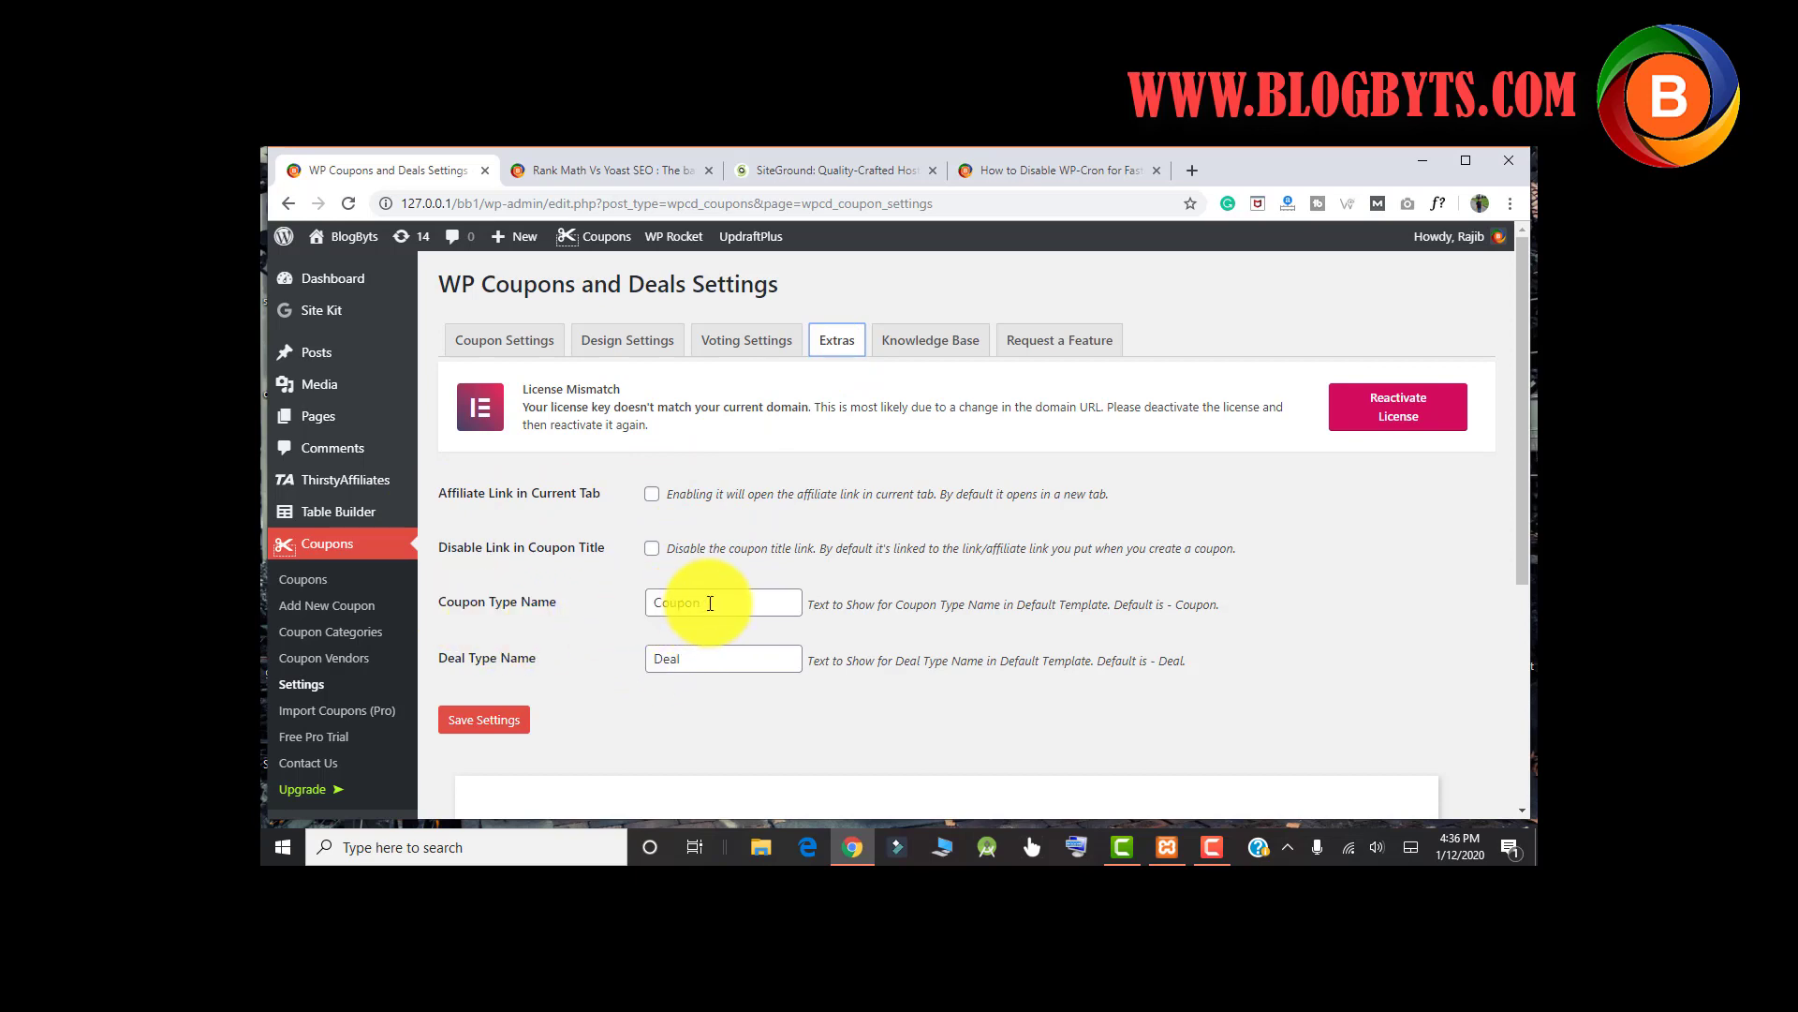
{"action": "left_click_drag", "start_coordinate": [714, 602], "coordinate": [626, 590]}
{"action": "left_click_drag", "start_coordinate": [705, 660], "coordinate": [620, 659]}
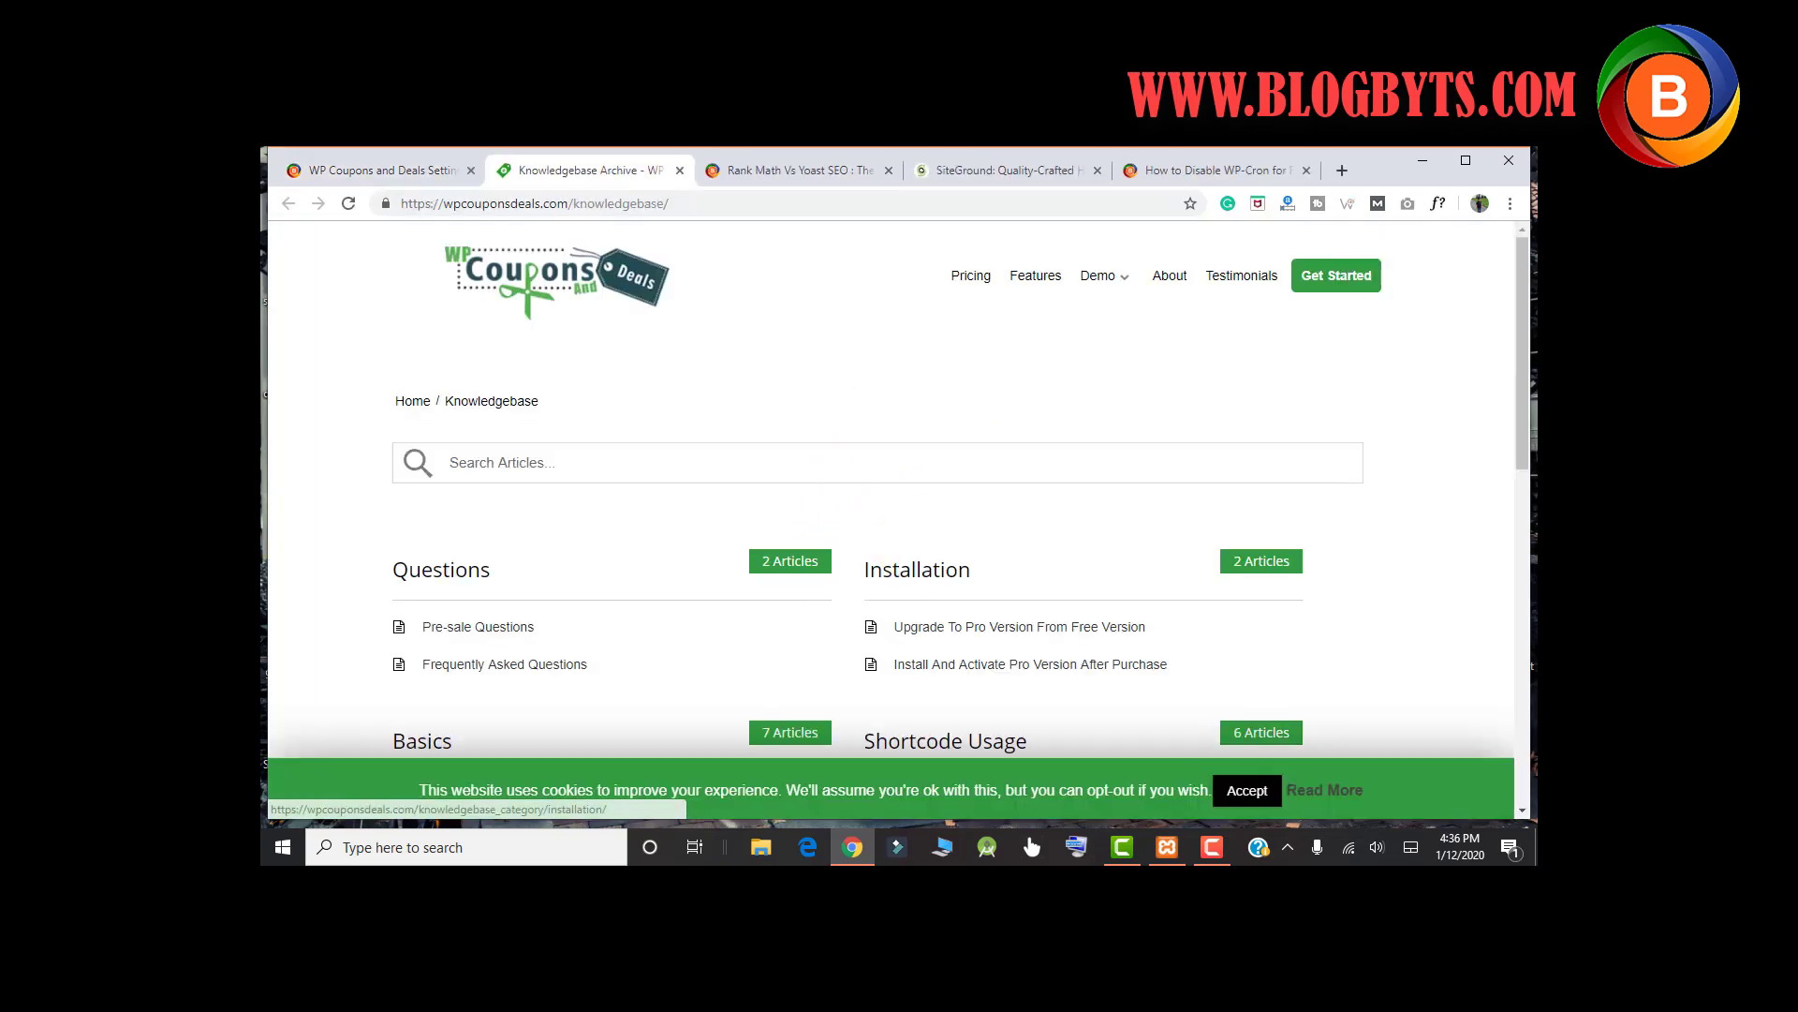
Open the plugin's feature request form from the settings, then a blank browser tab
{"action": "left_click", "coordinate": [328, 172]}
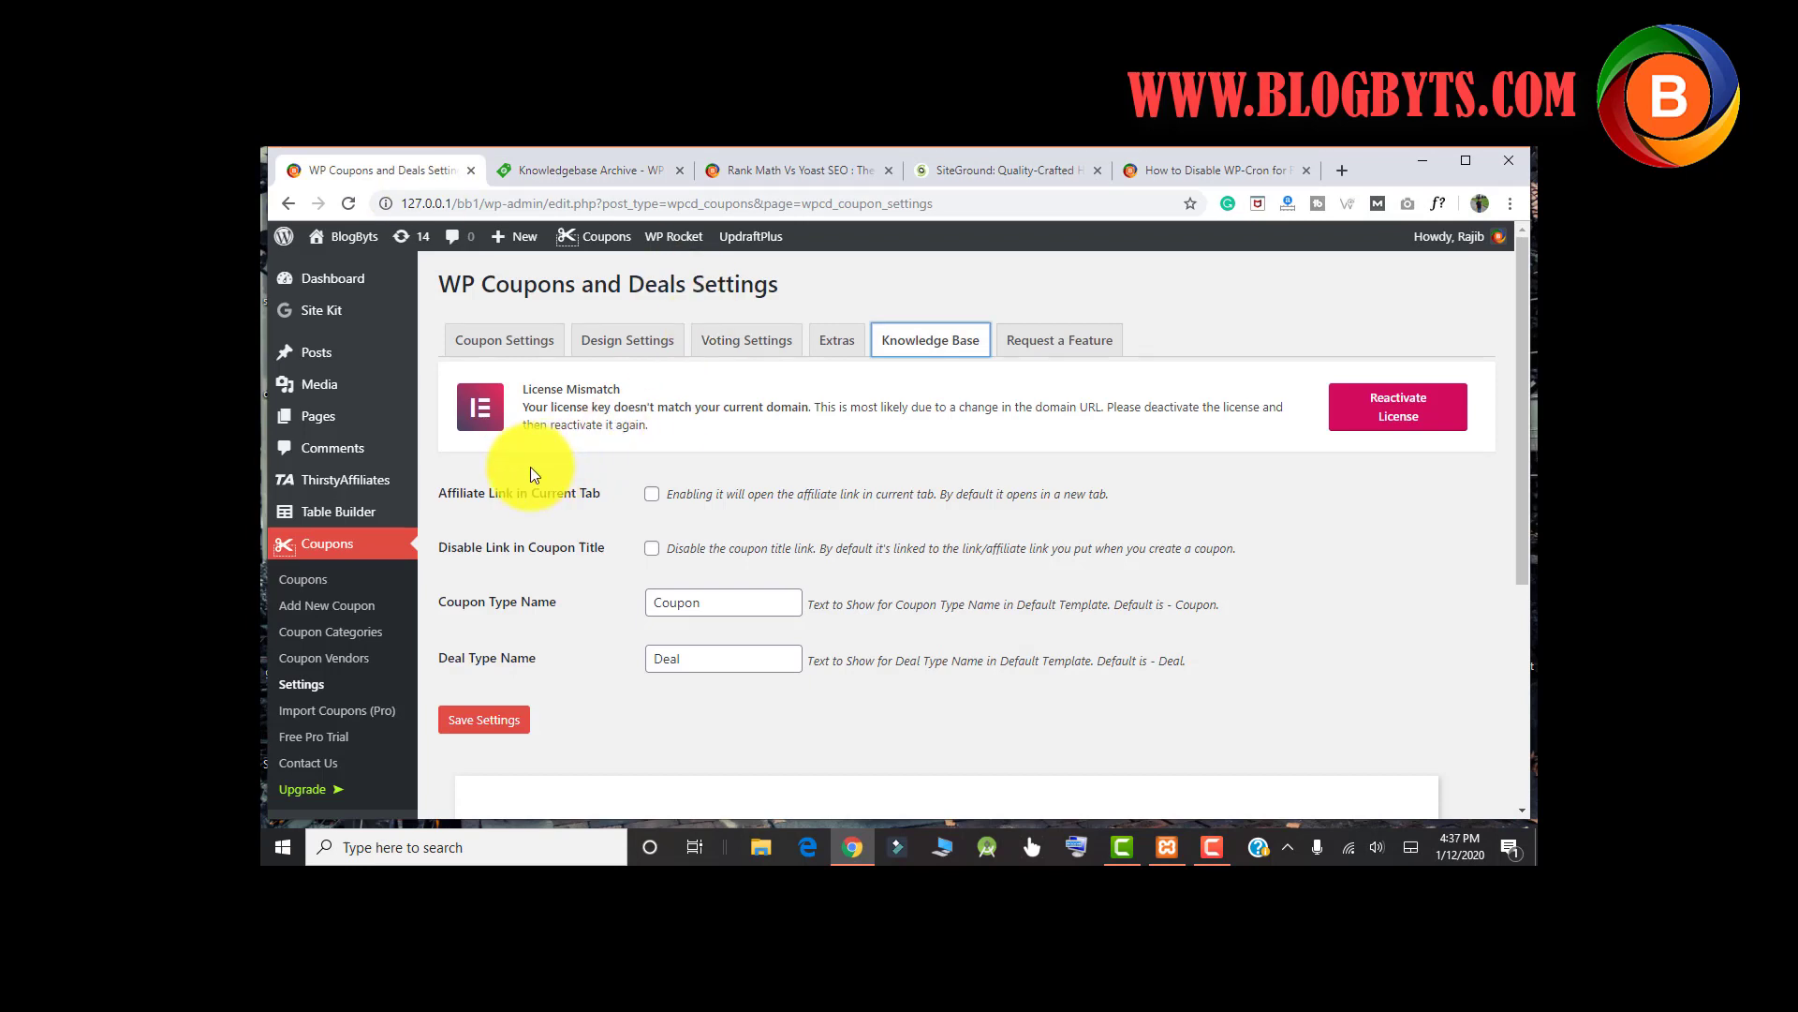
{"action": "left_click", "coordinate": [1059, 352]}
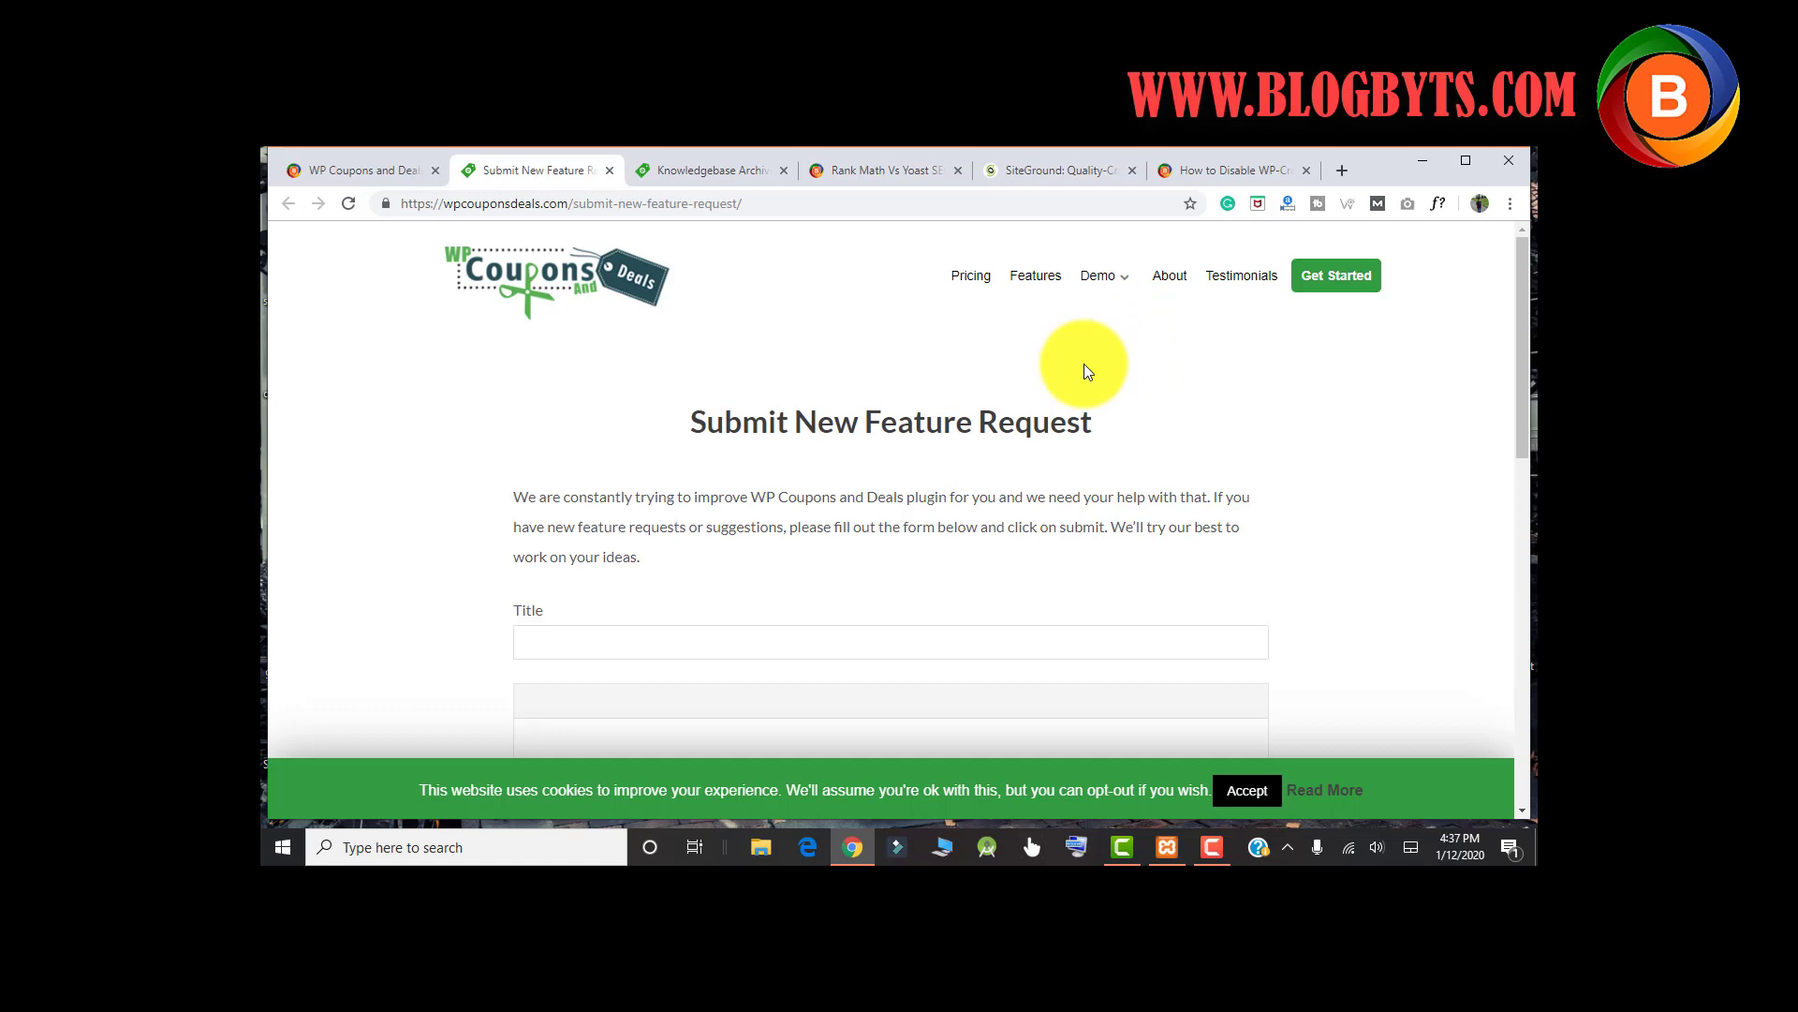
{"action": "left_click", "coordinate": [1341, 170]}
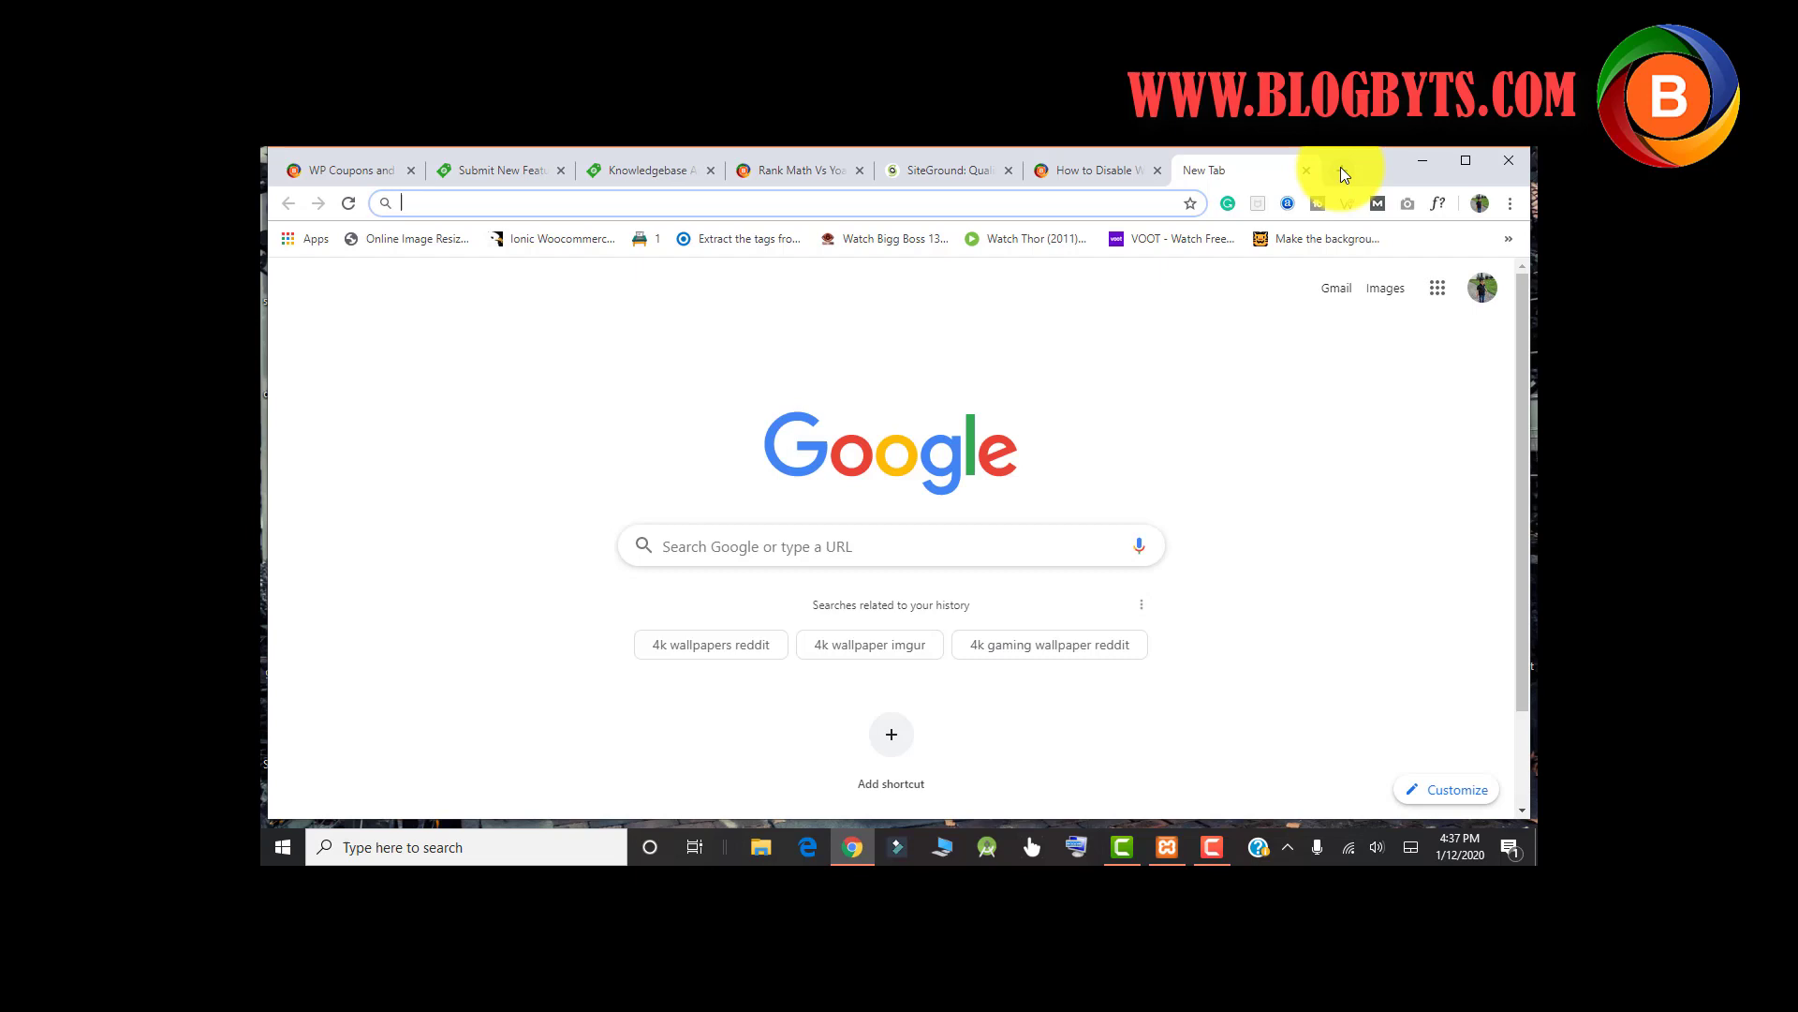
Return to the WP Coupons and Deals Settings tab showing the Extras options
{"action": "left_click", "coordinate": [357, 168]}
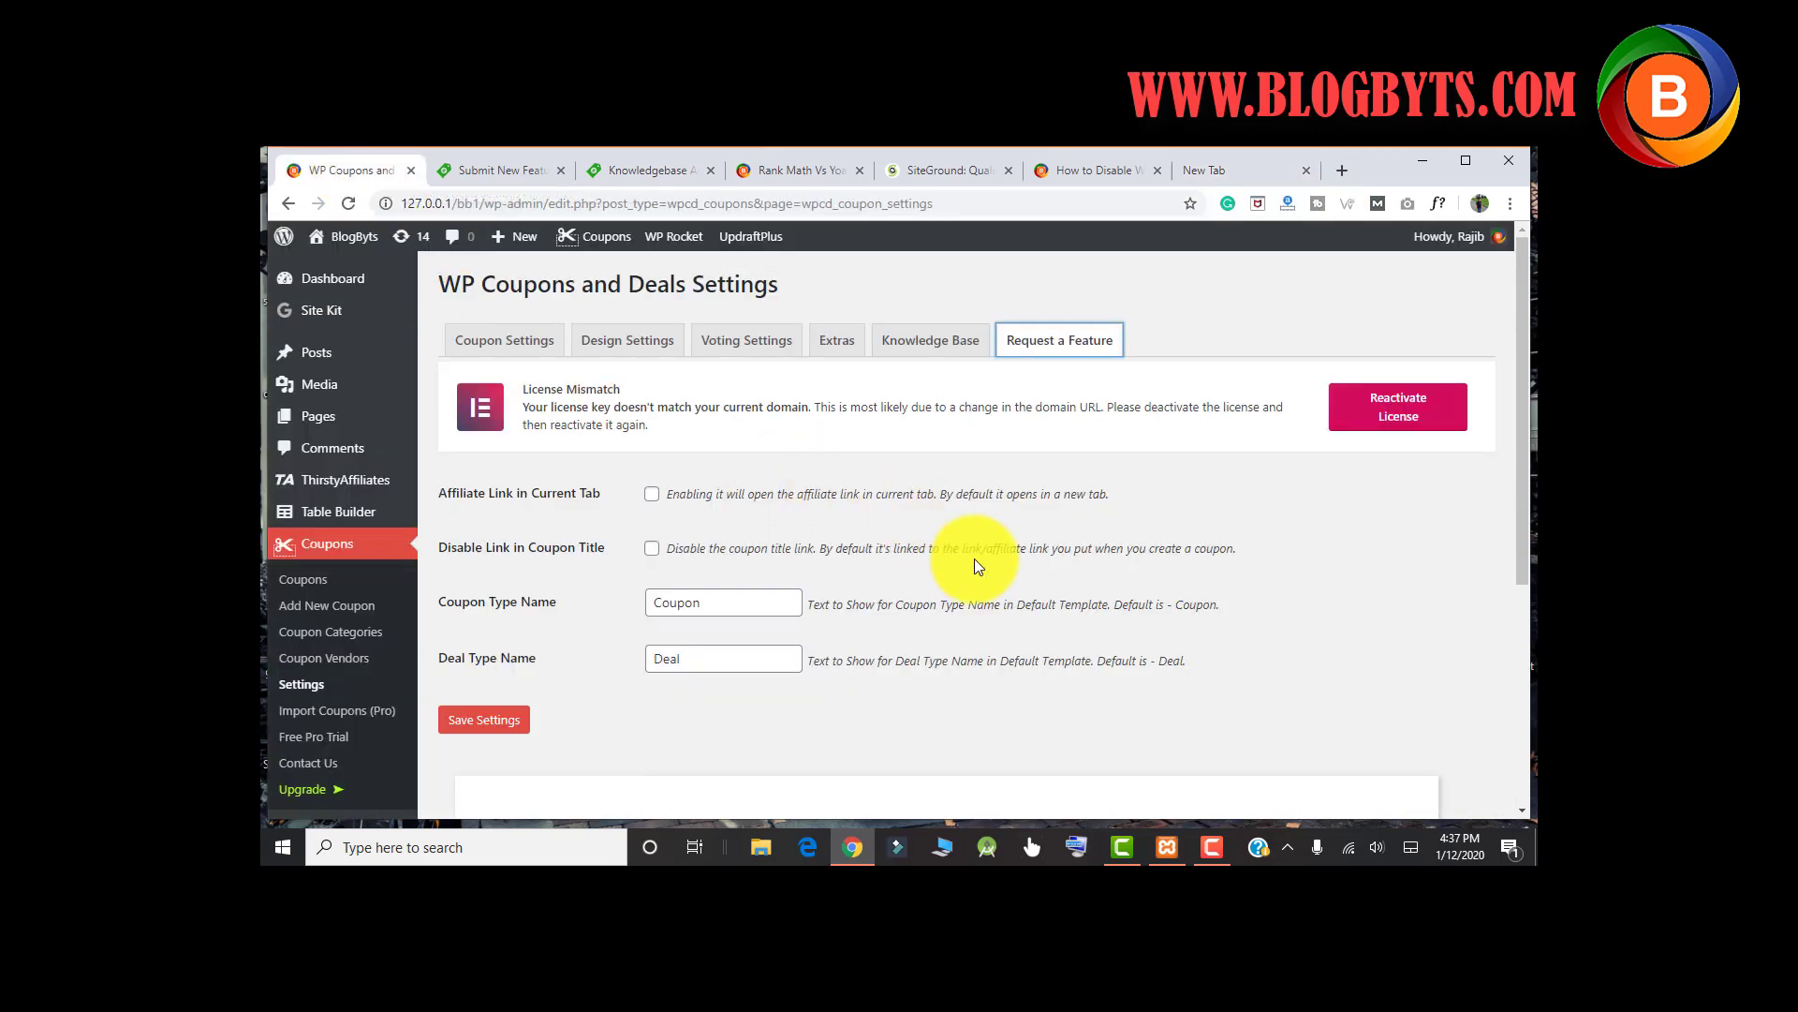